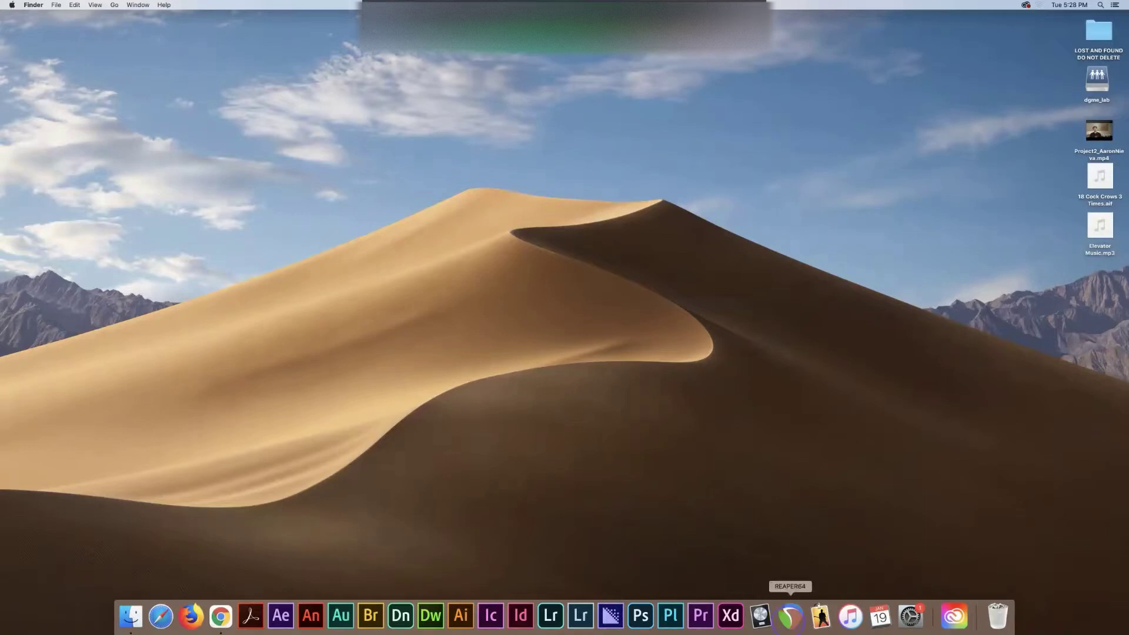
- Launch REAPER and continue past its evaluation license notice
click(791, 616)
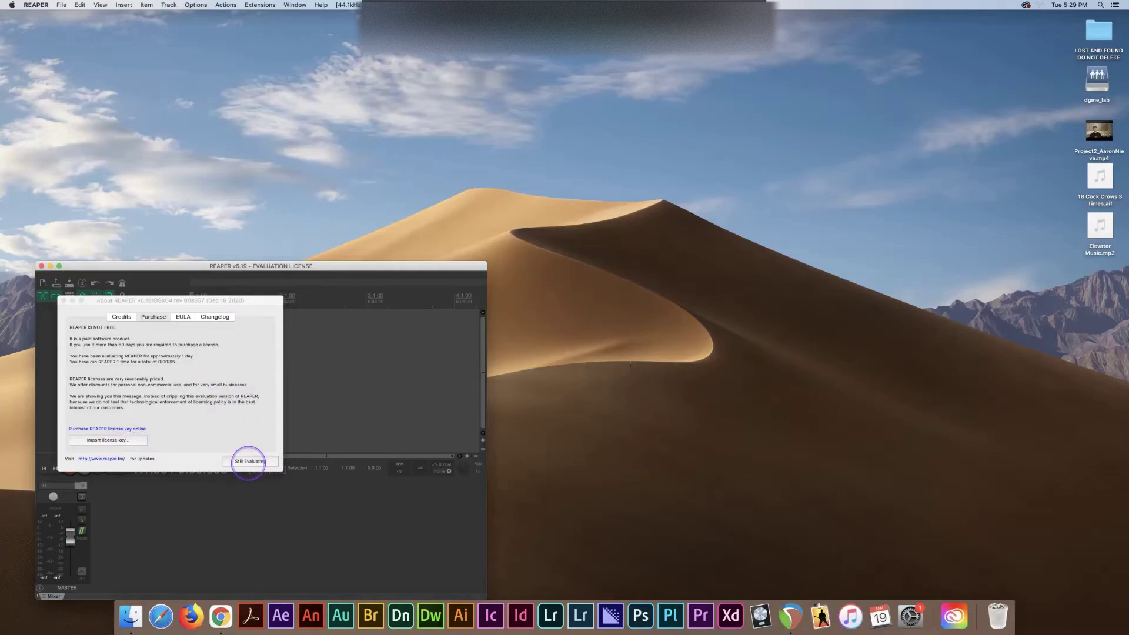
click(249, 461)
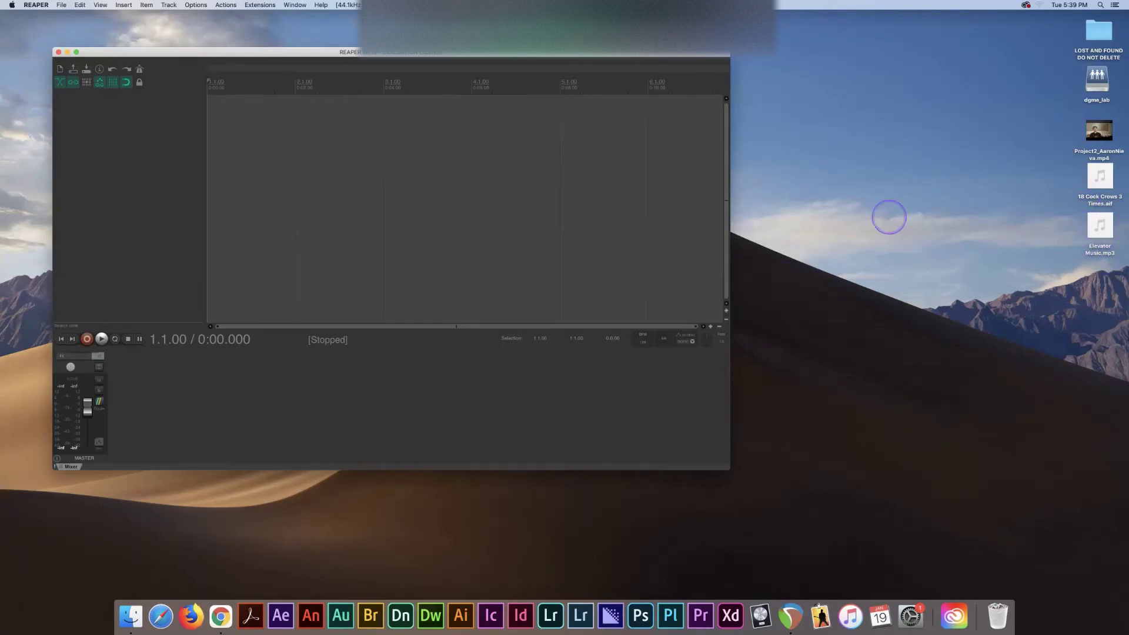
- In the Project preferences, enable "Open properties on new project" and accept the change
mouse_move(1092, 234)
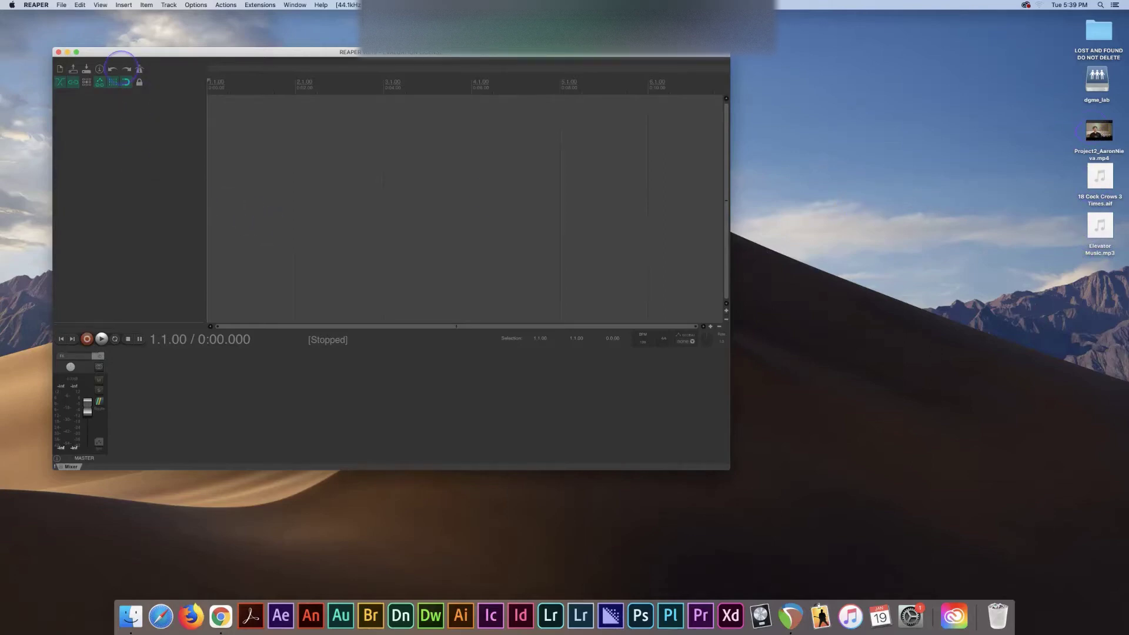
click(36, 5)
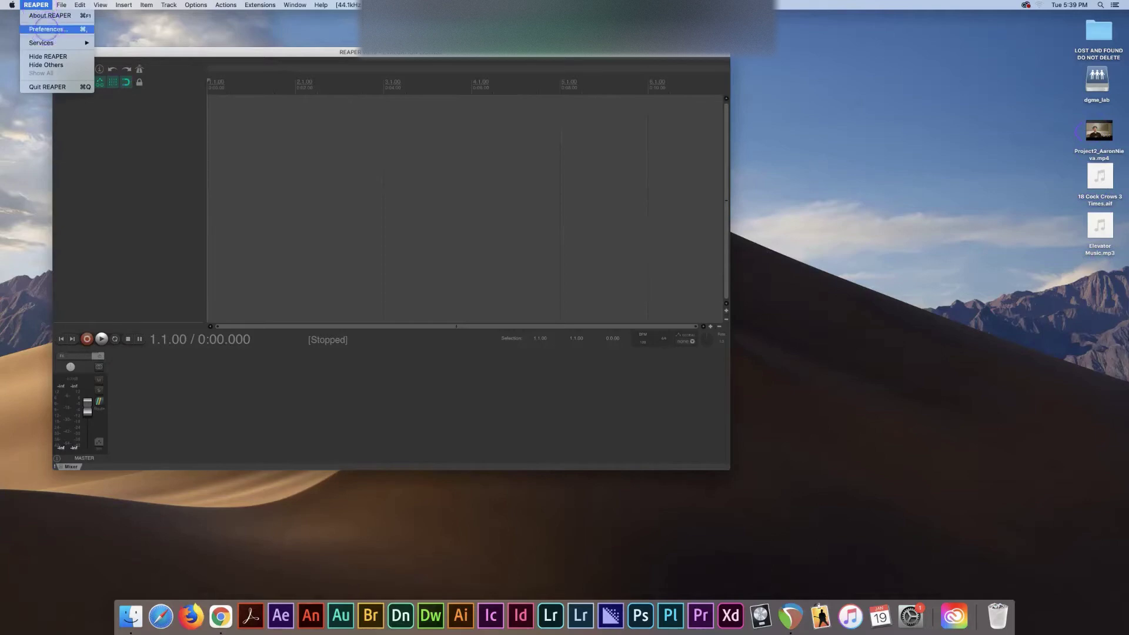
click(46, 29)
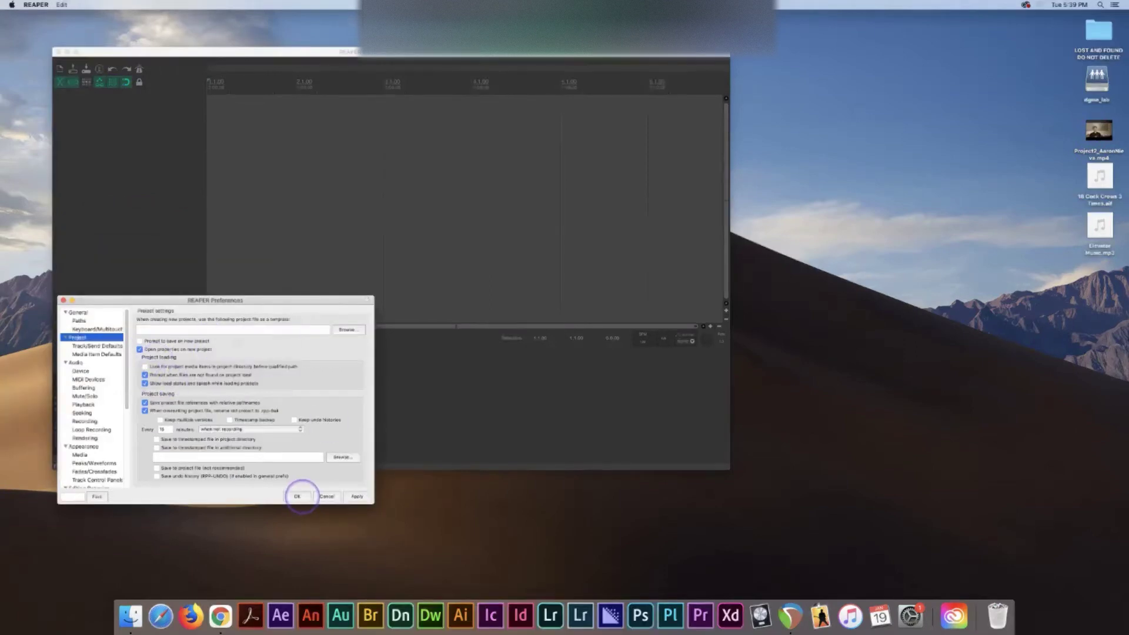
click(297, 496)
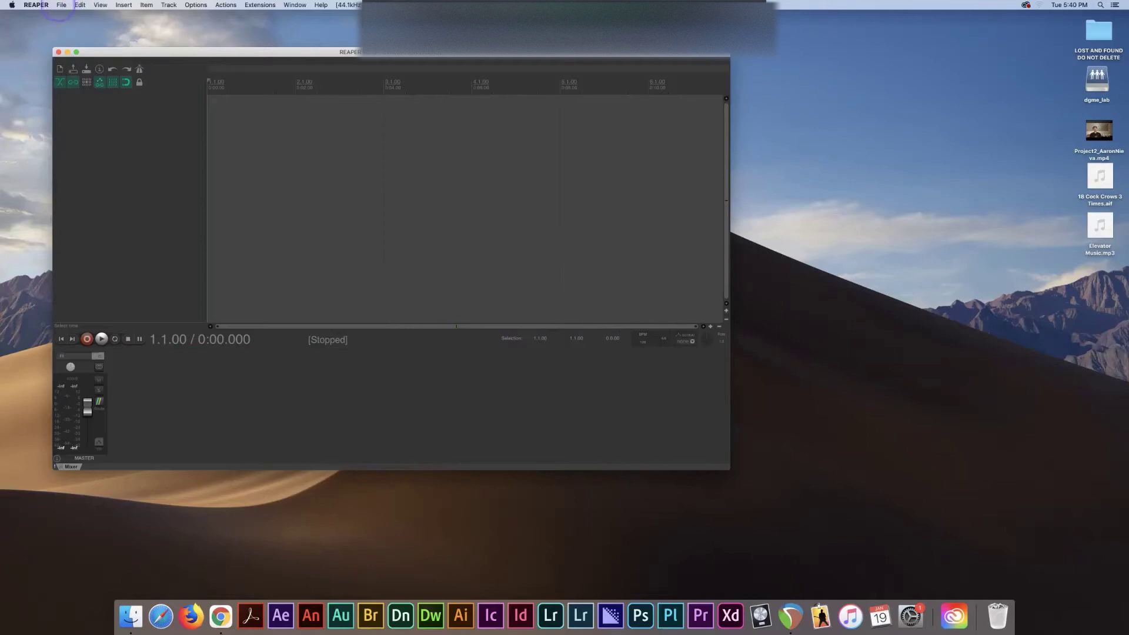
- Quit REAPER and launch it again so that it starts with a new project
click(30, 5)
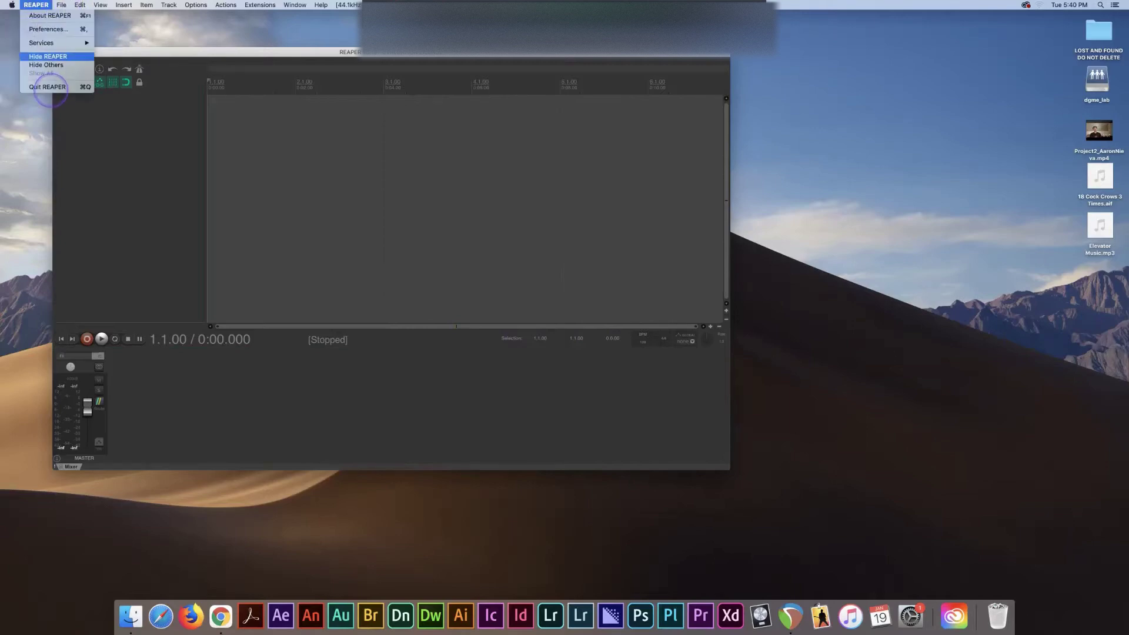
click(62, 87)
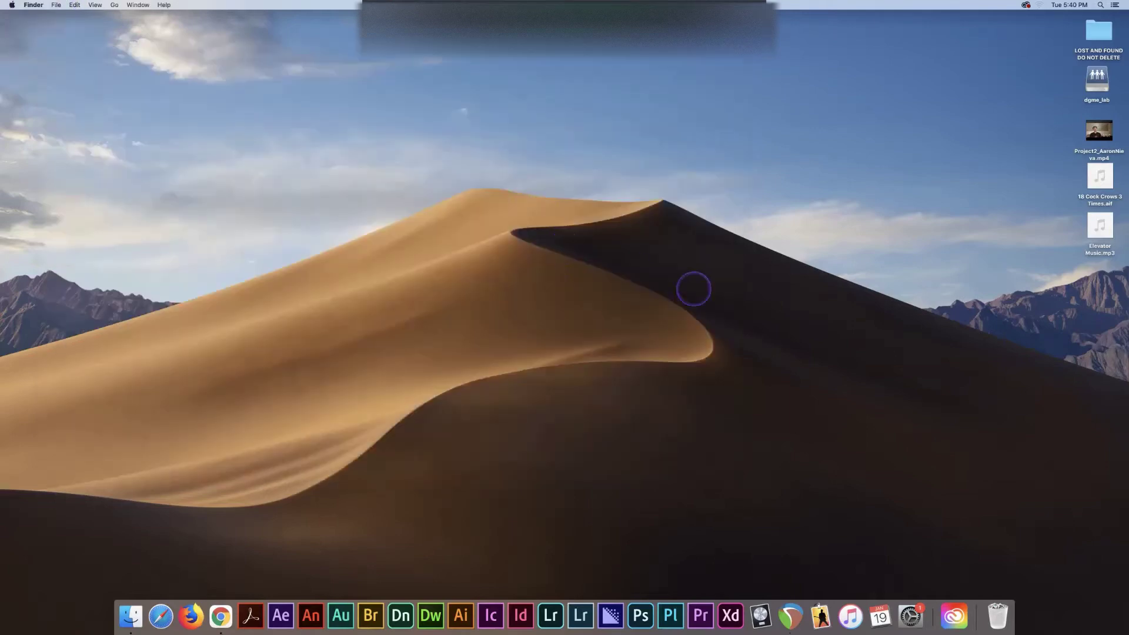
click(791, 617)
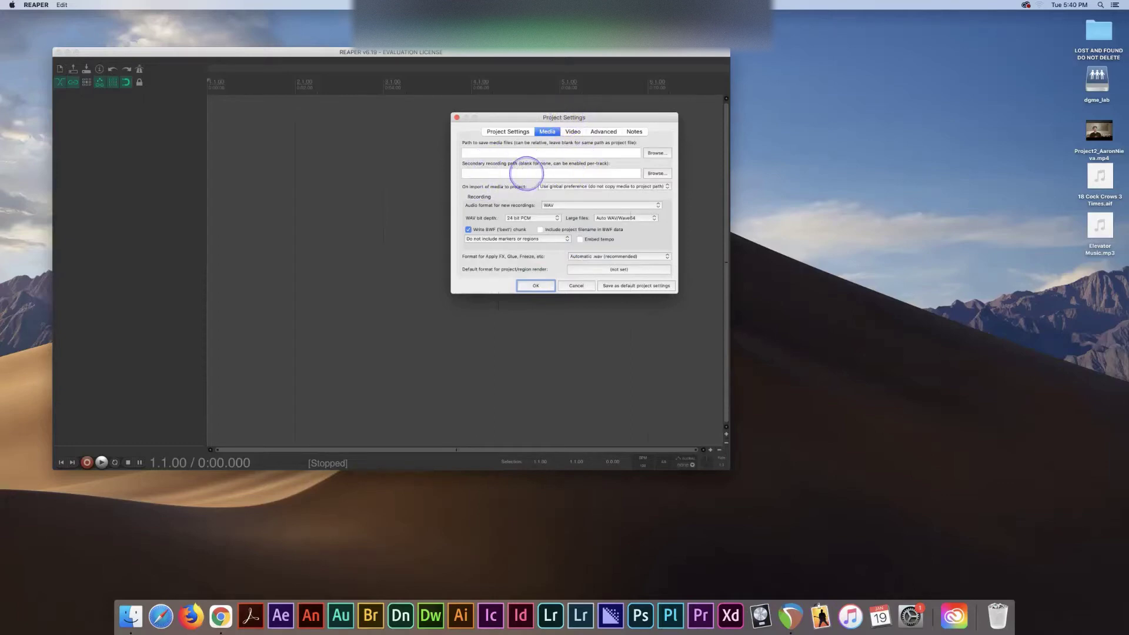
- Review the new project's general and media settings and accept them as they are
click(509, 131)
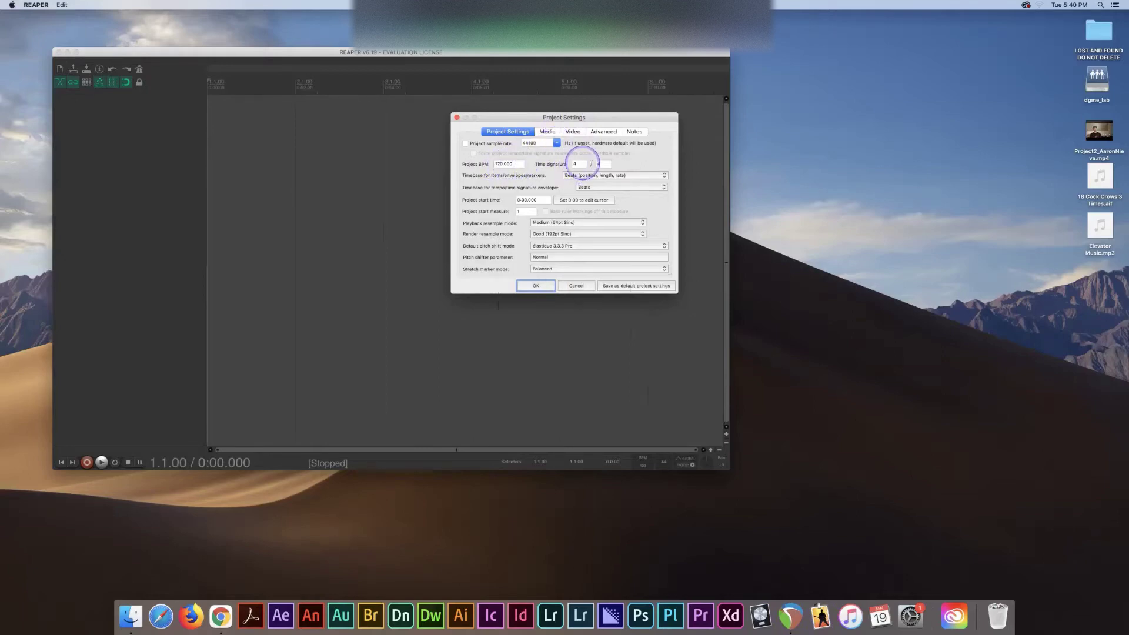
click(547, 131)
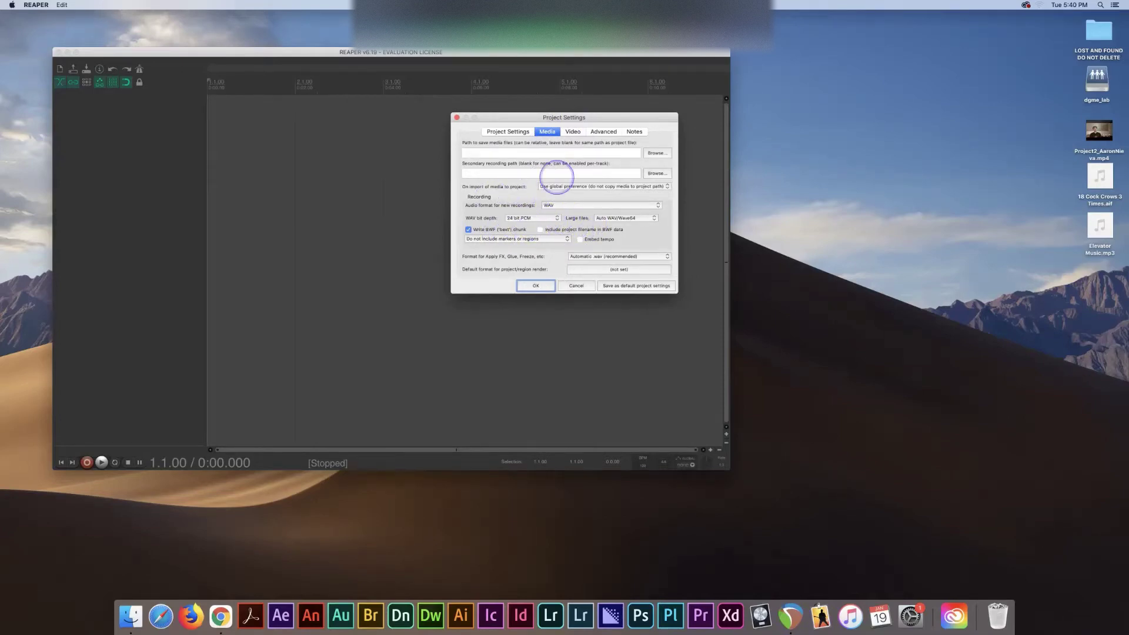
click(529, 131)
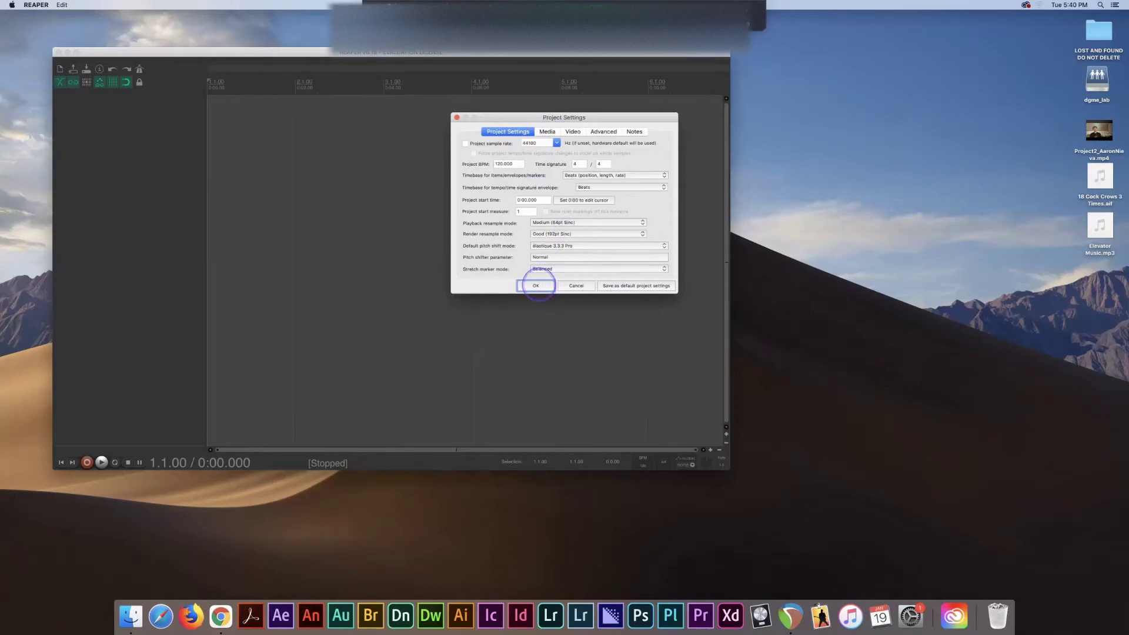
click(536, 285)
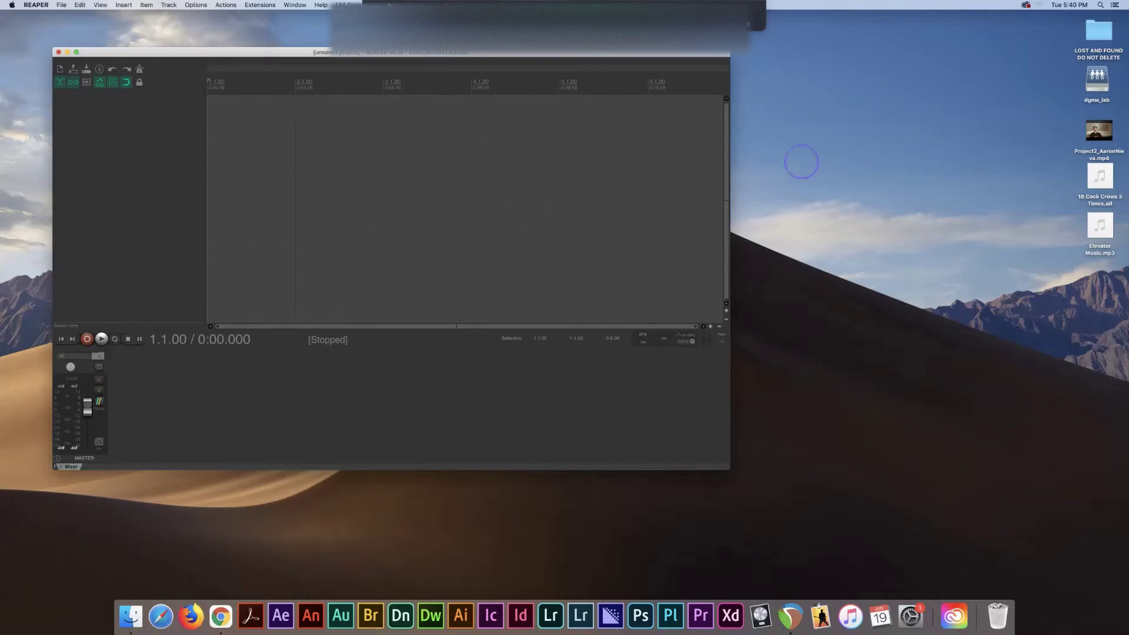
- Insert the MP4 video, 18 Cock Crows 3 Times.aif and Elevator Music.mp3 from the desktop on separate tracks and play them briefly
drag(1120, 281, 217, 141)
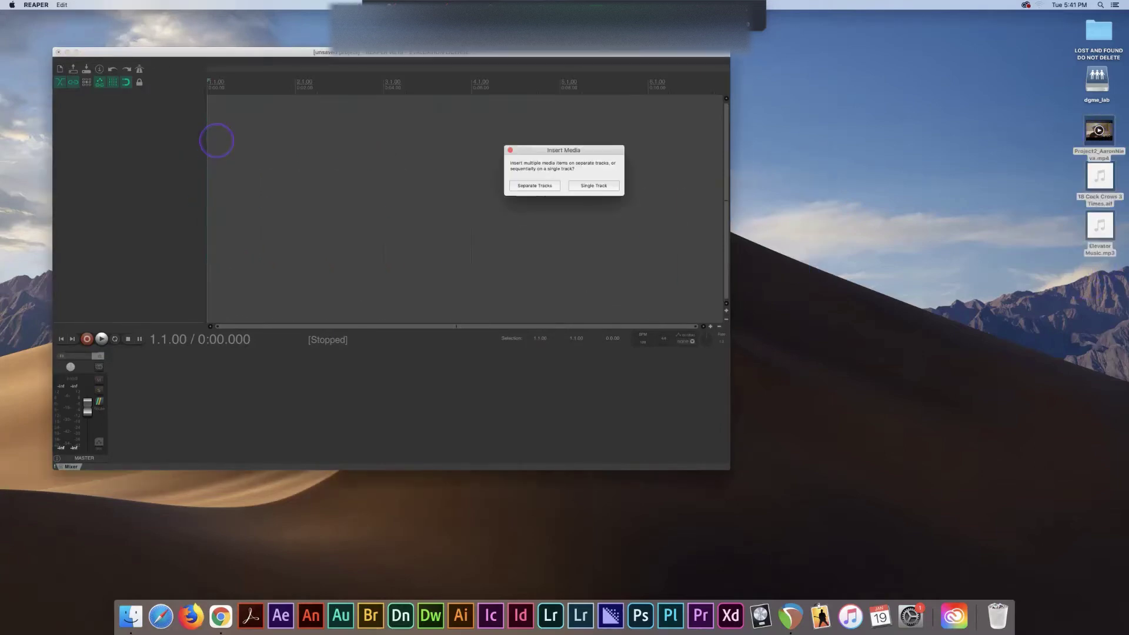
click(535, 185)
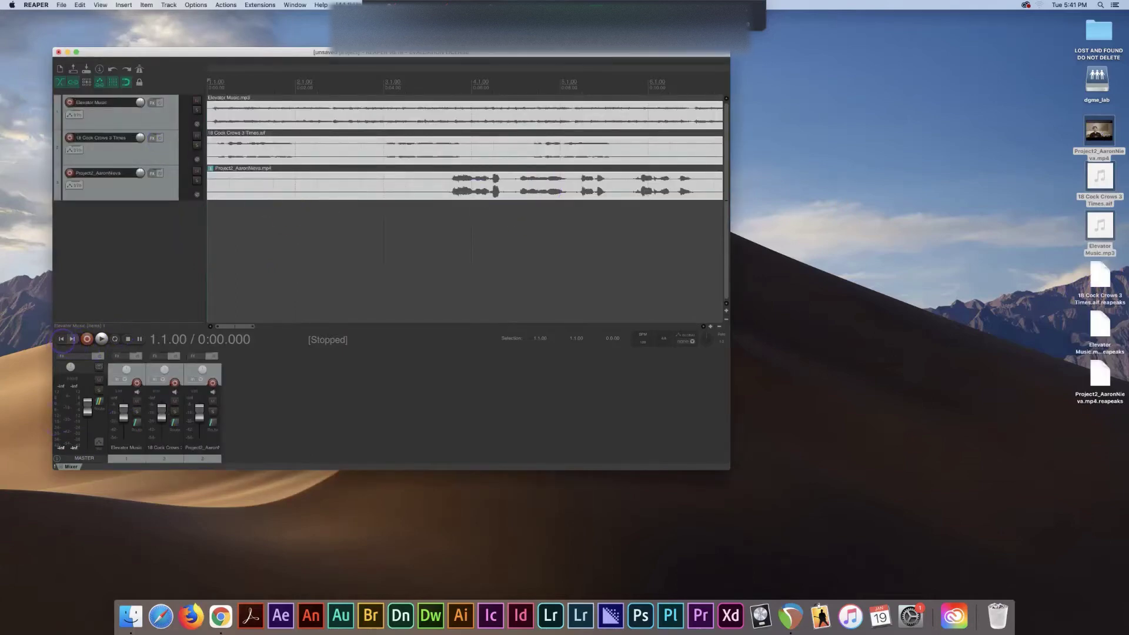
click(101, 340)
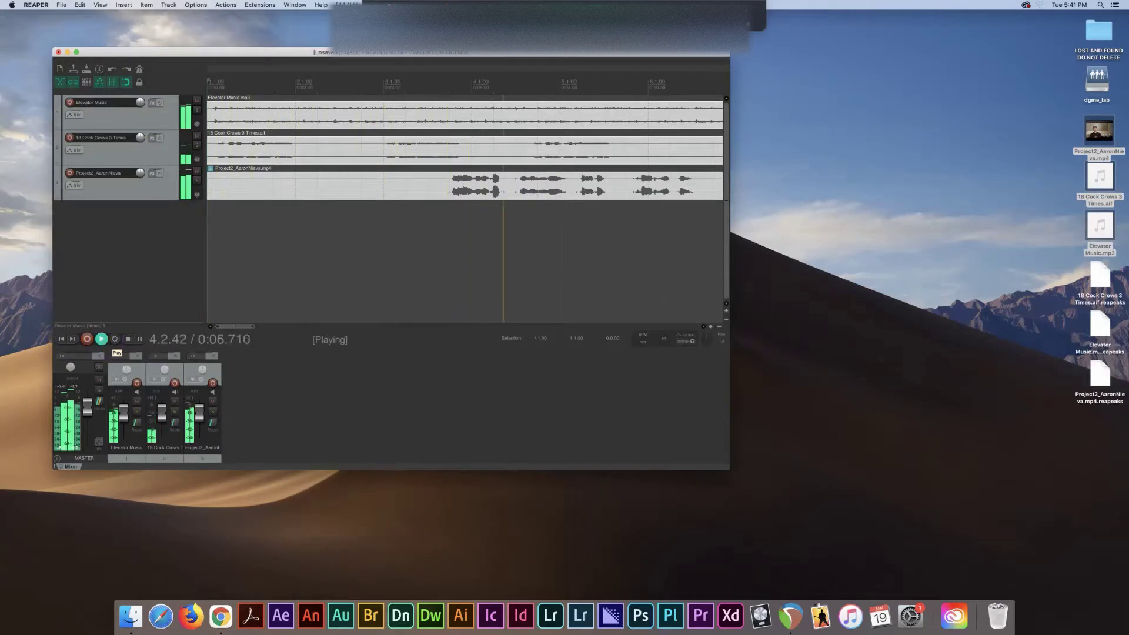
key(space)
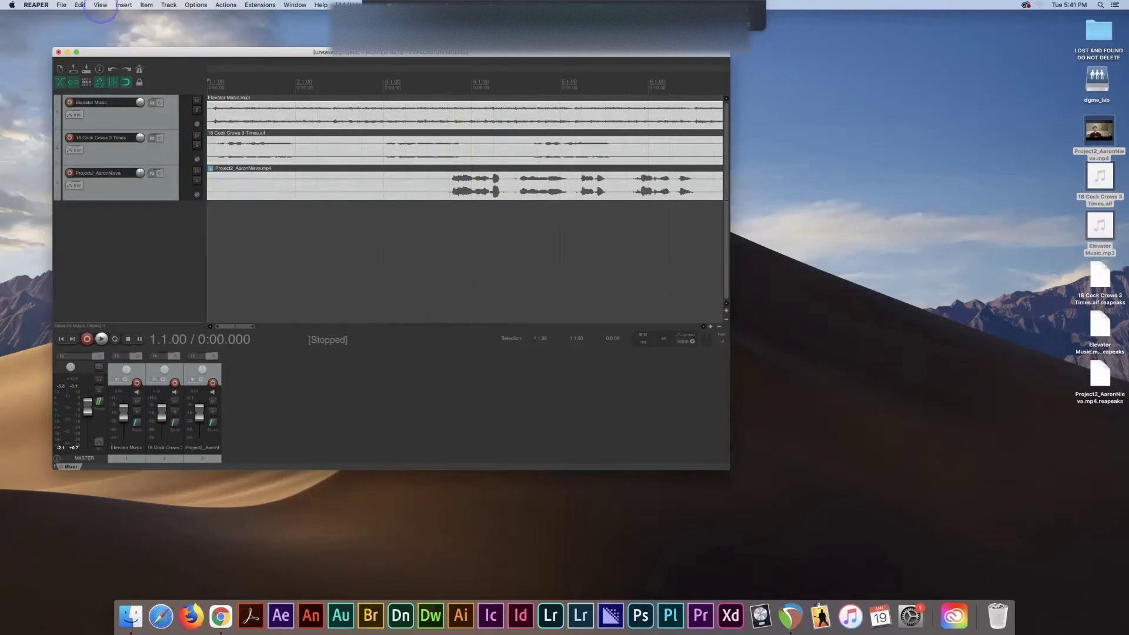
- Show the Video window, dock it in the main window, and play the project briefly to check the picture
click(100, 6)
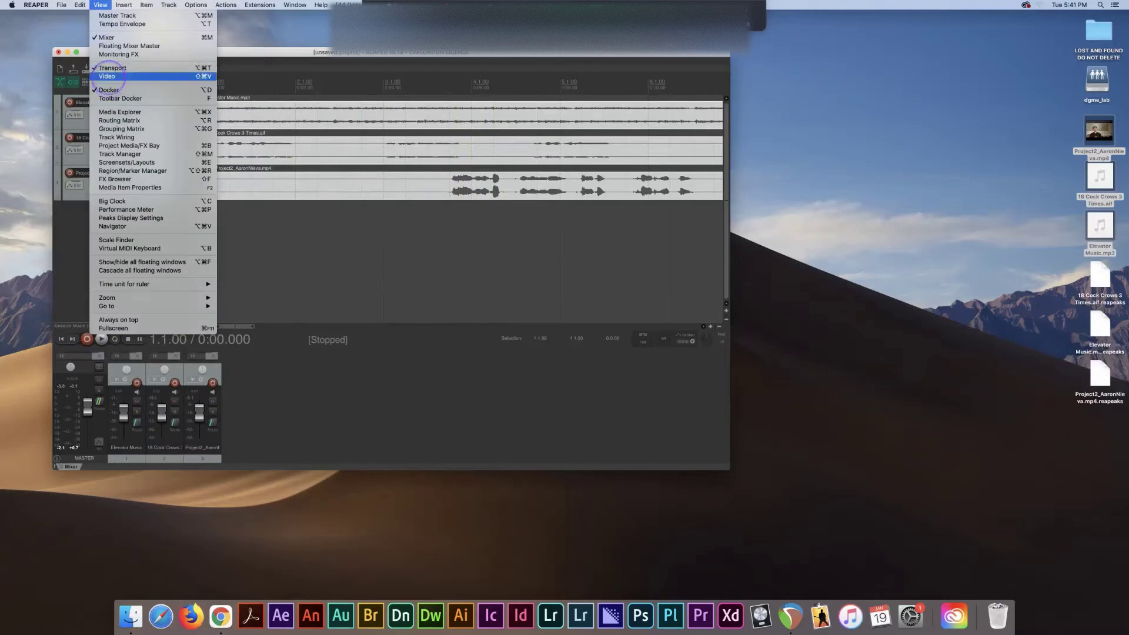
click(107, 77)
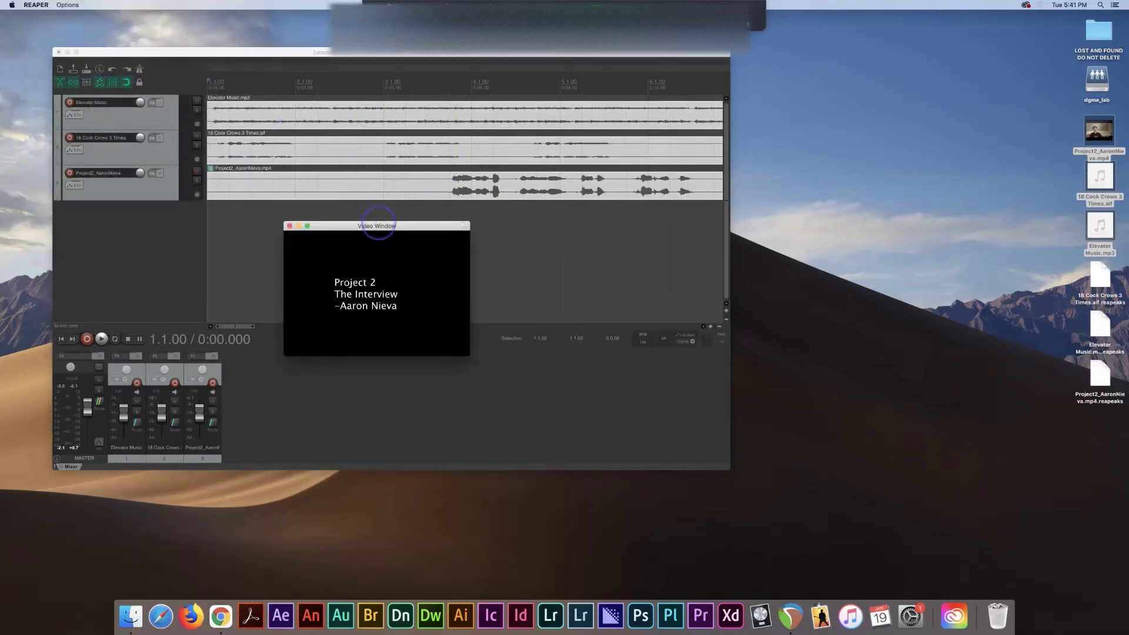
drag(384, 226, 484, 263)
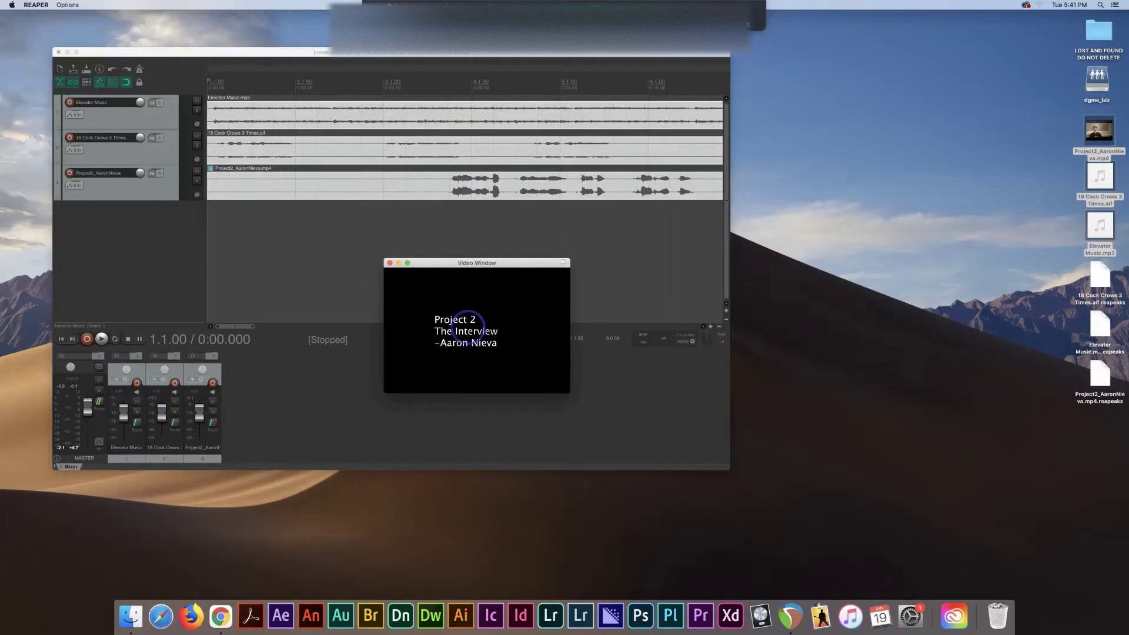
right_click(468, 325)
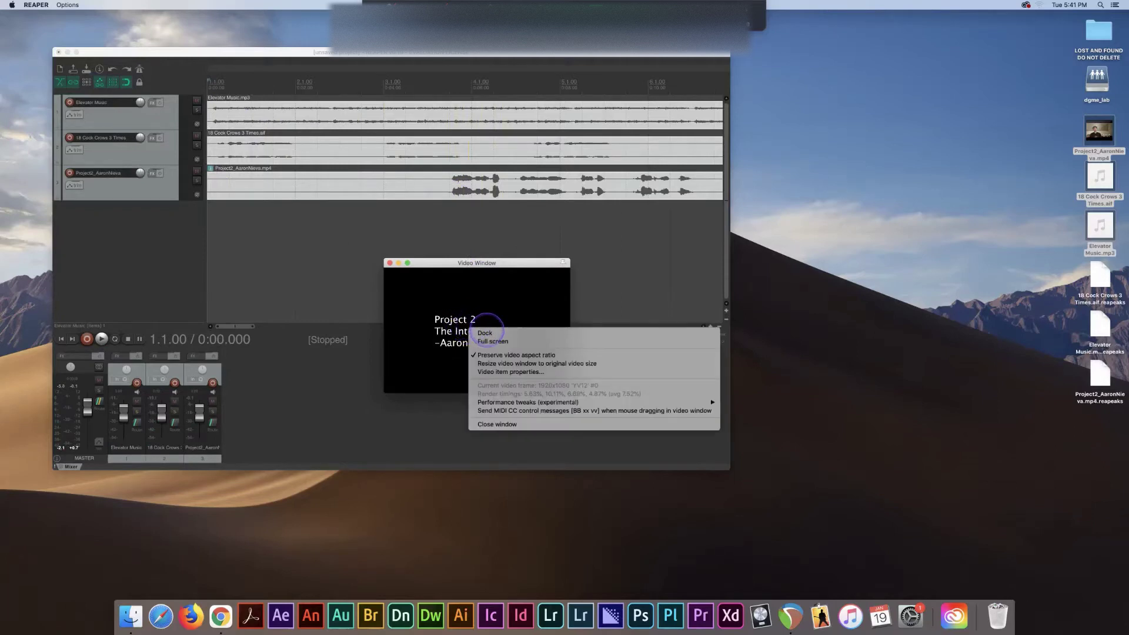
click(486, 331)
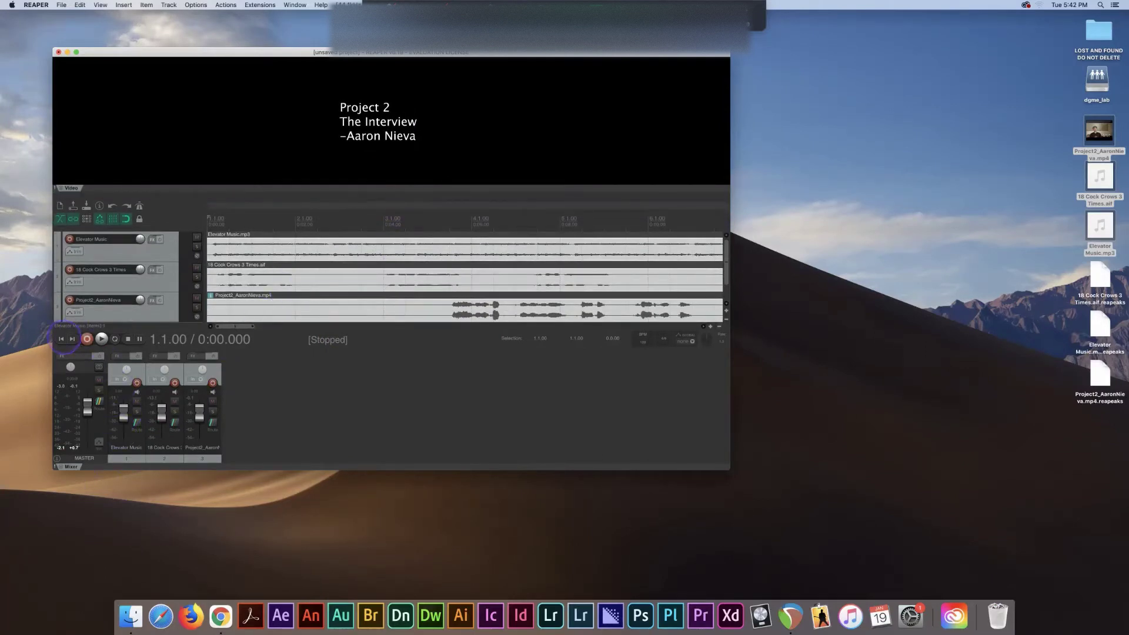
click(101, 339)
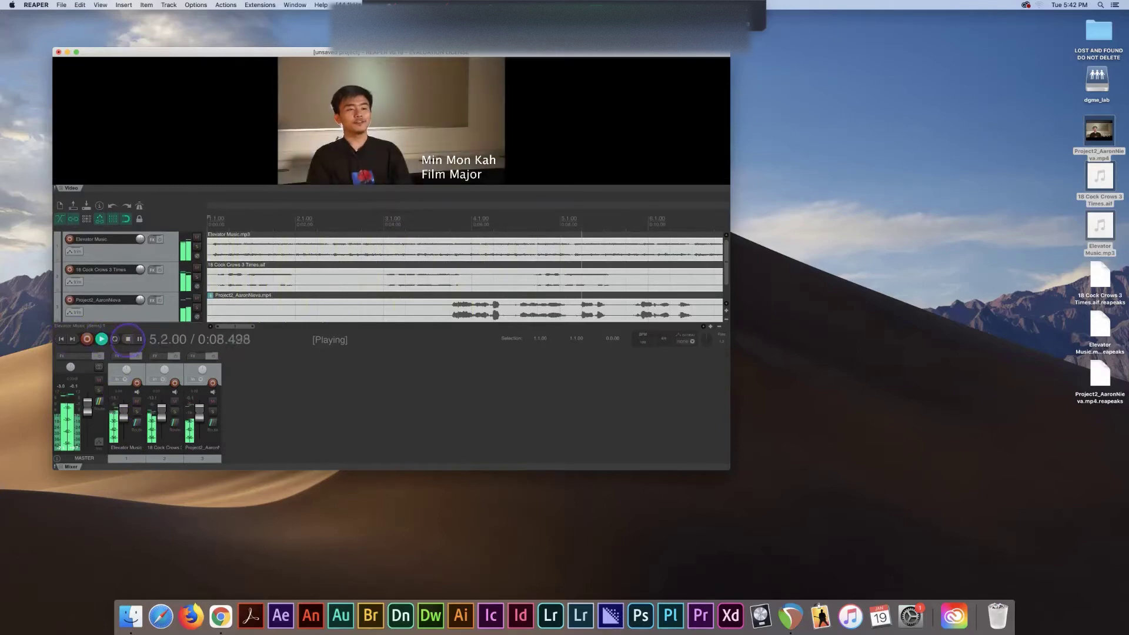
click(128, 338)
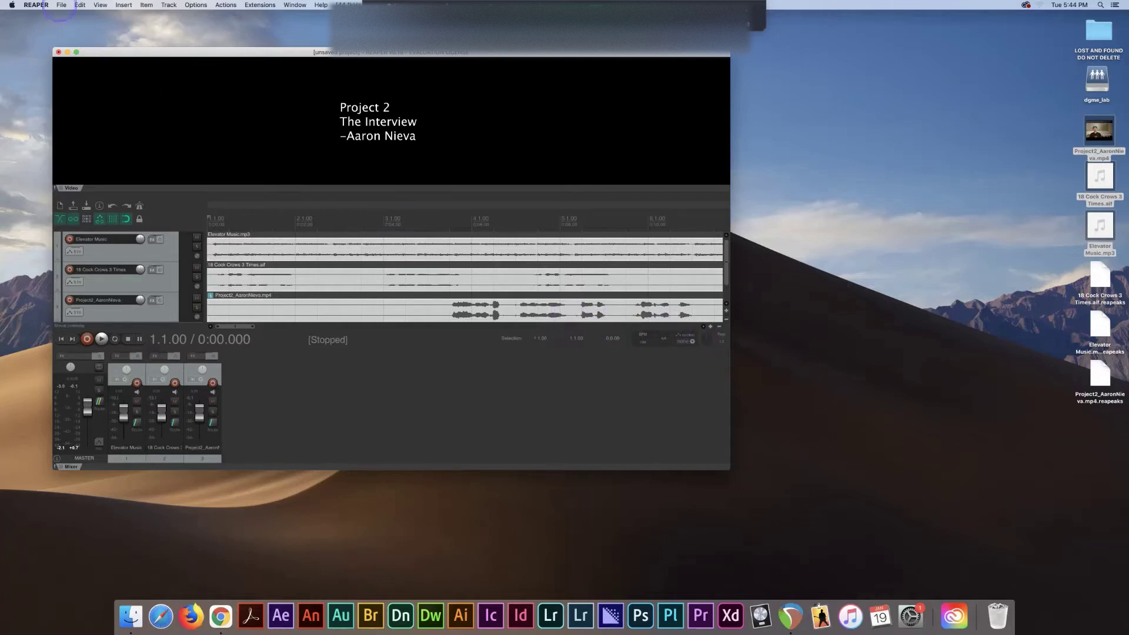
- Begin saving the project under the name Test1 with the Desktop as its location
click(60, 7)
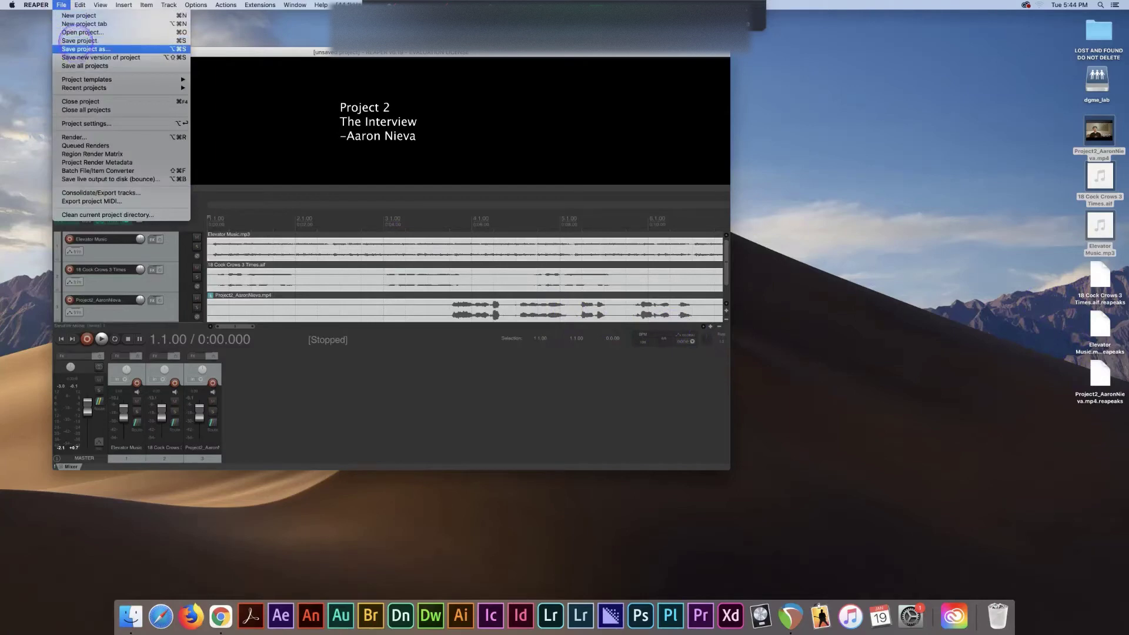
click(79, 40)
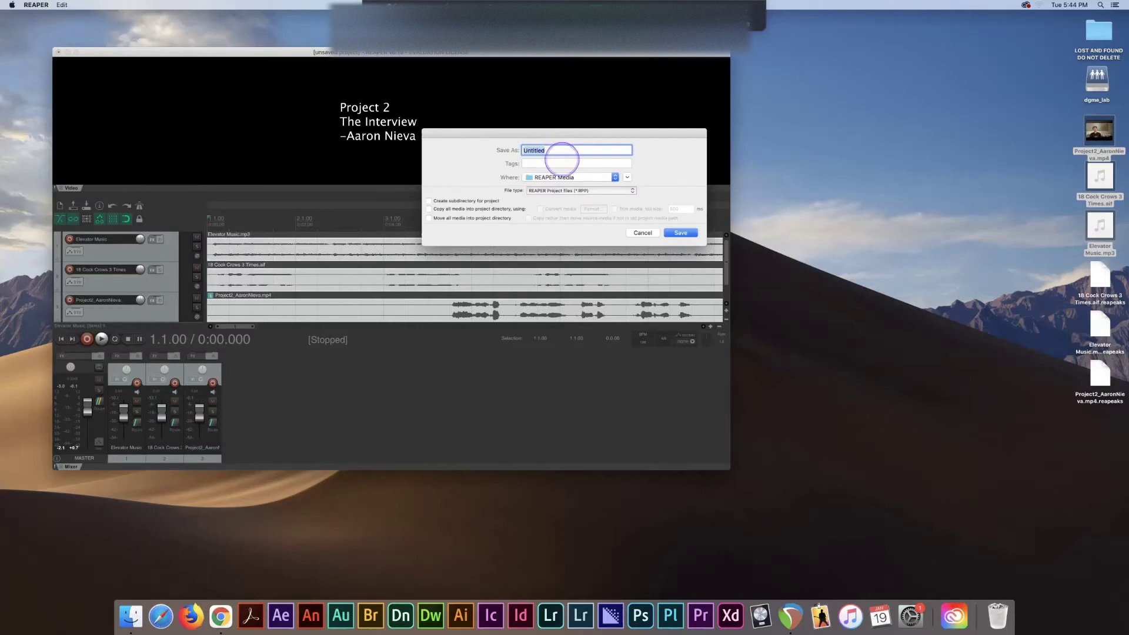
text(Test1)
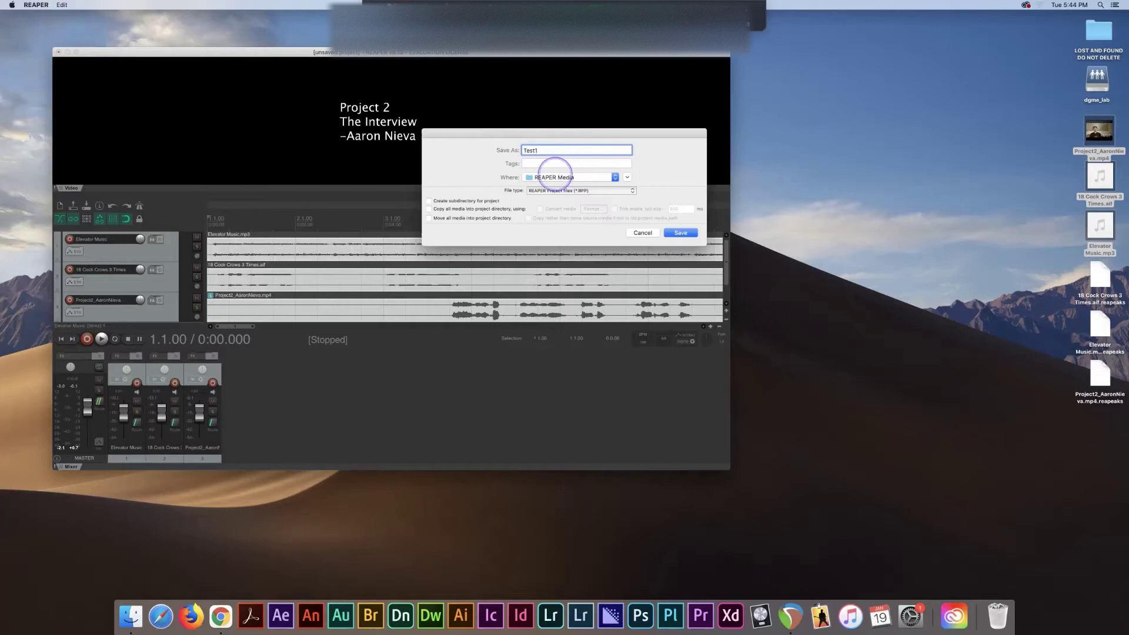
click(549, 176)
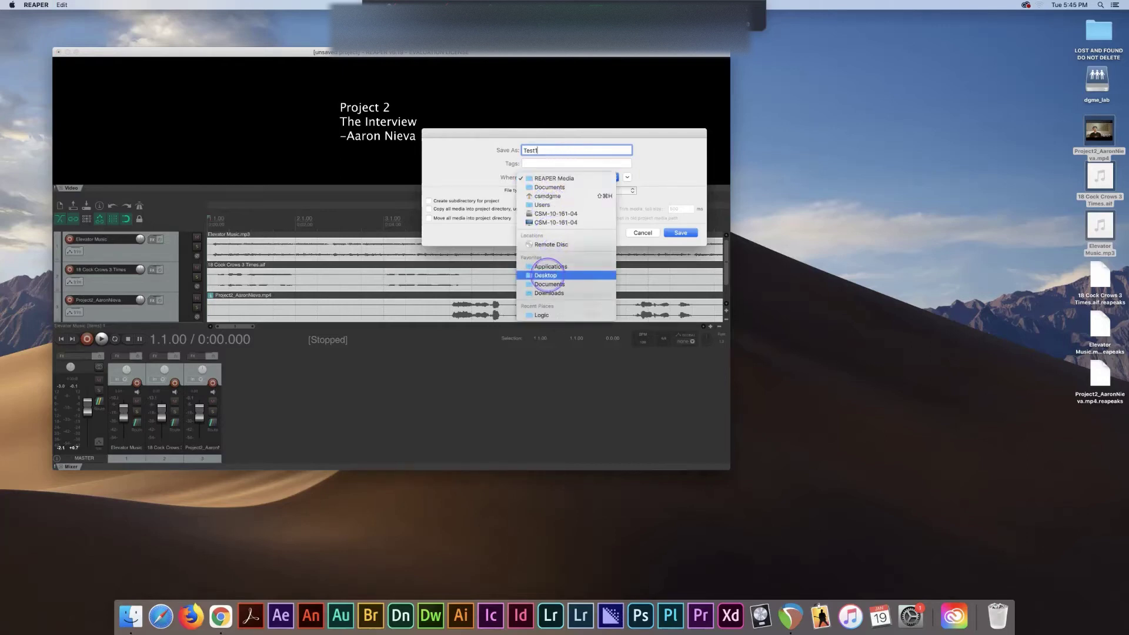
click(547, 274)
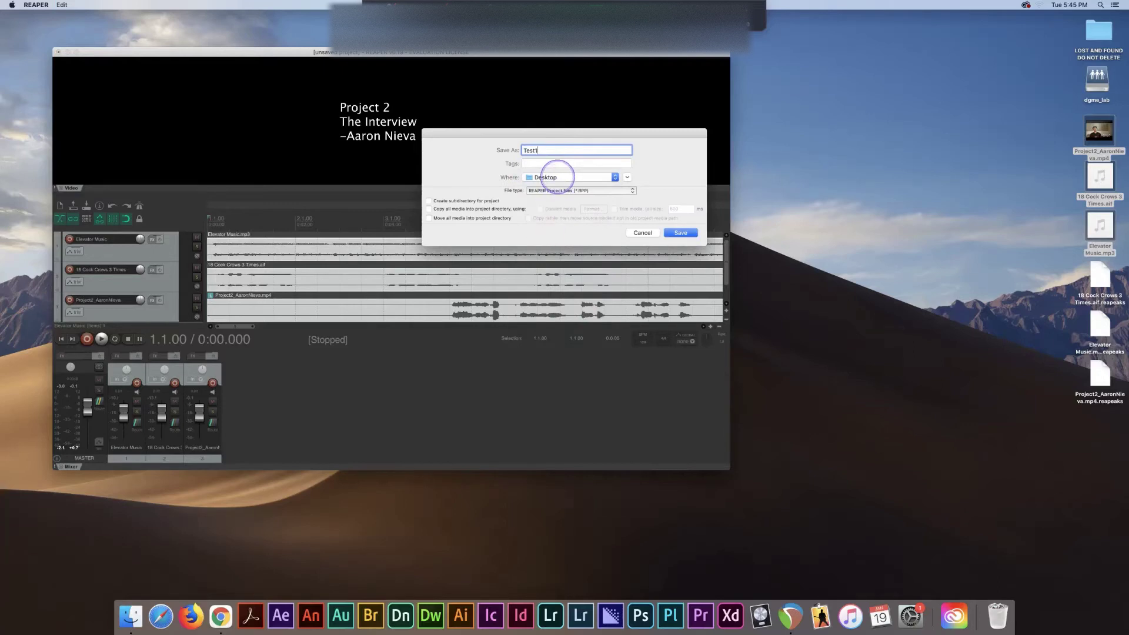
click(556, 177)
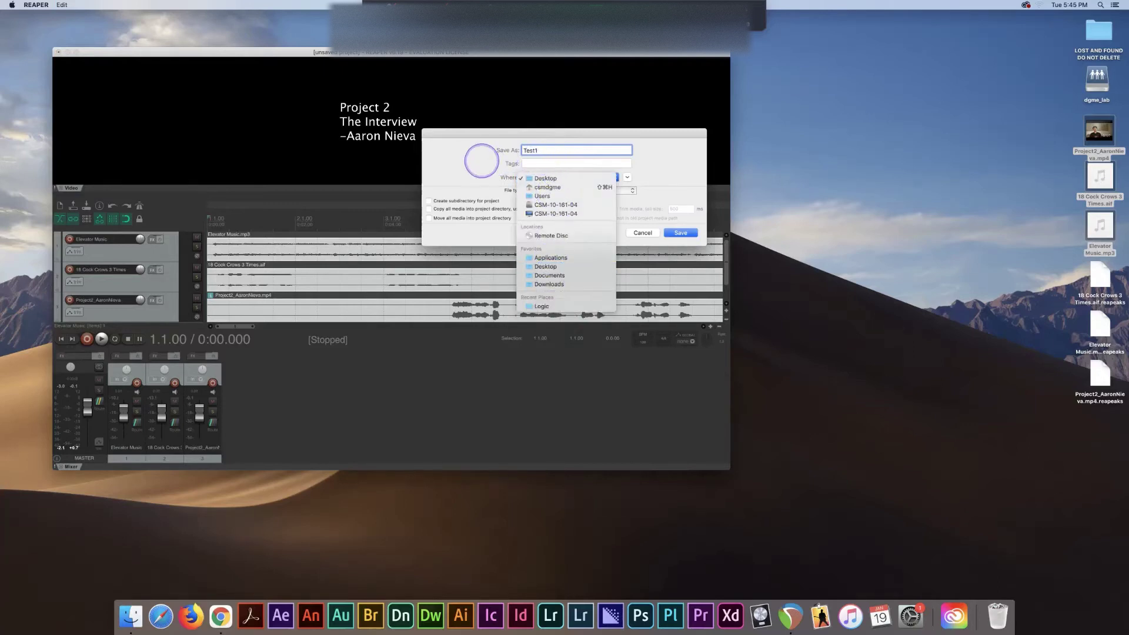
click(481, 160)
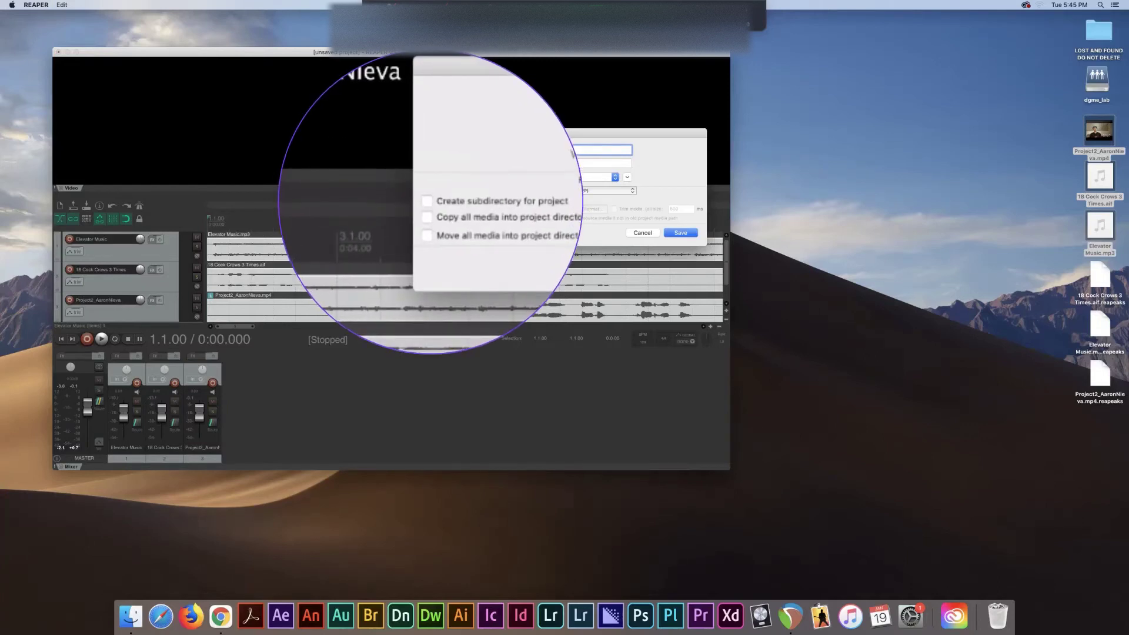
- Enable creating a project subdirectory and copying all media into the project directory, save the project, and return to the desktop
click(428, 201)
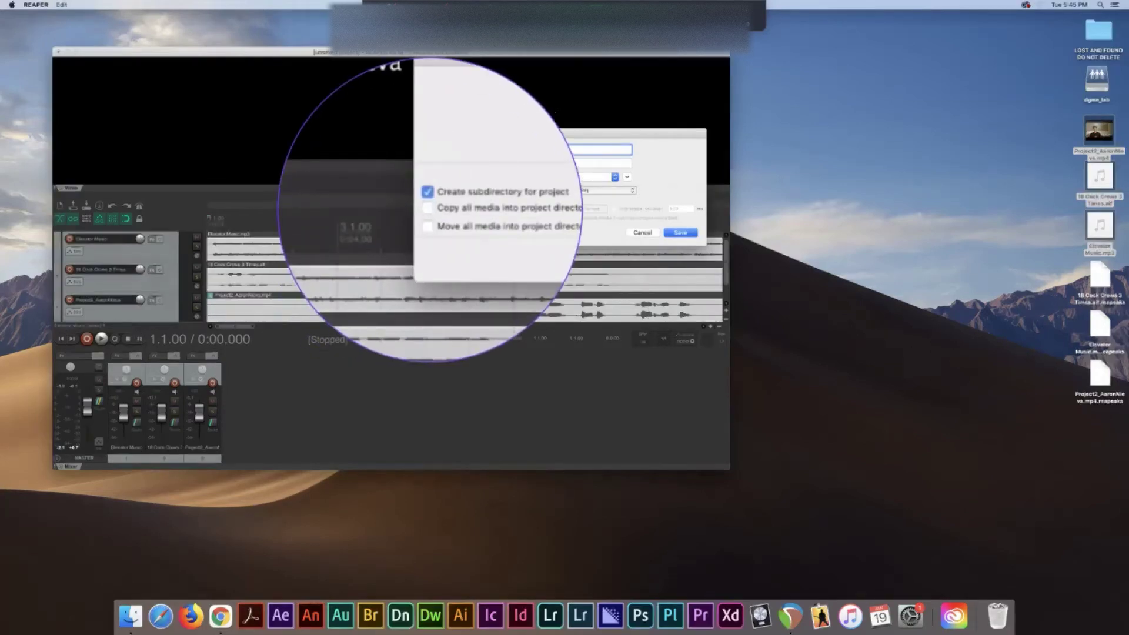
click(429, 209)
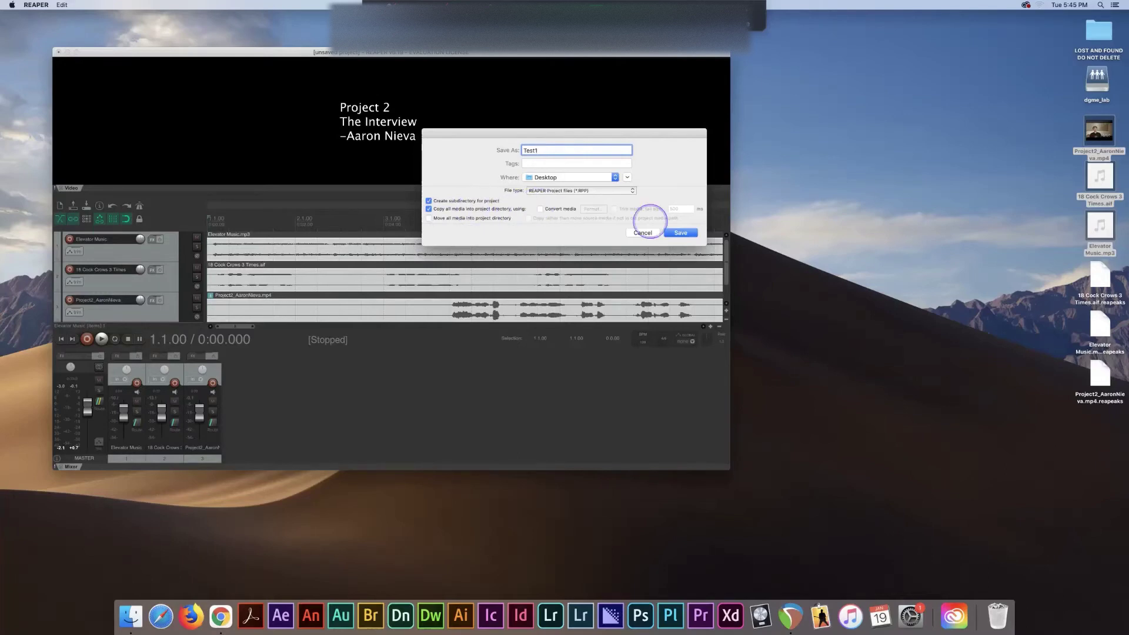
click(679, 234)
click(677, 236)
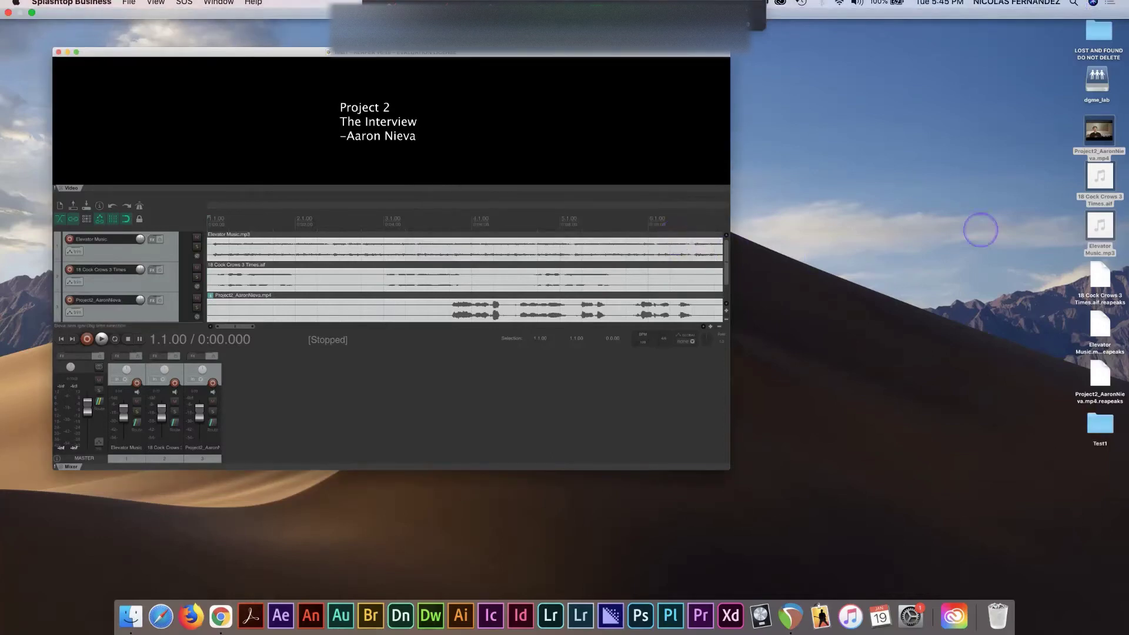
click(234, 514)
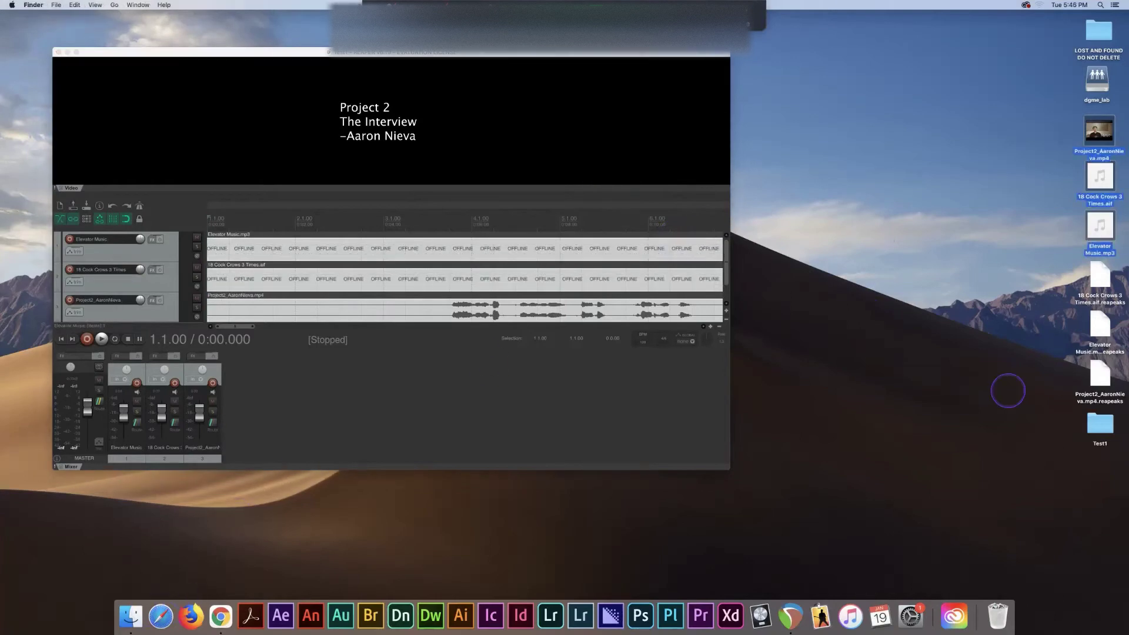
- Open the Test1 folder from the desktop to check its contents and move its window clear of the REAPER window
double_click(1100, 423)
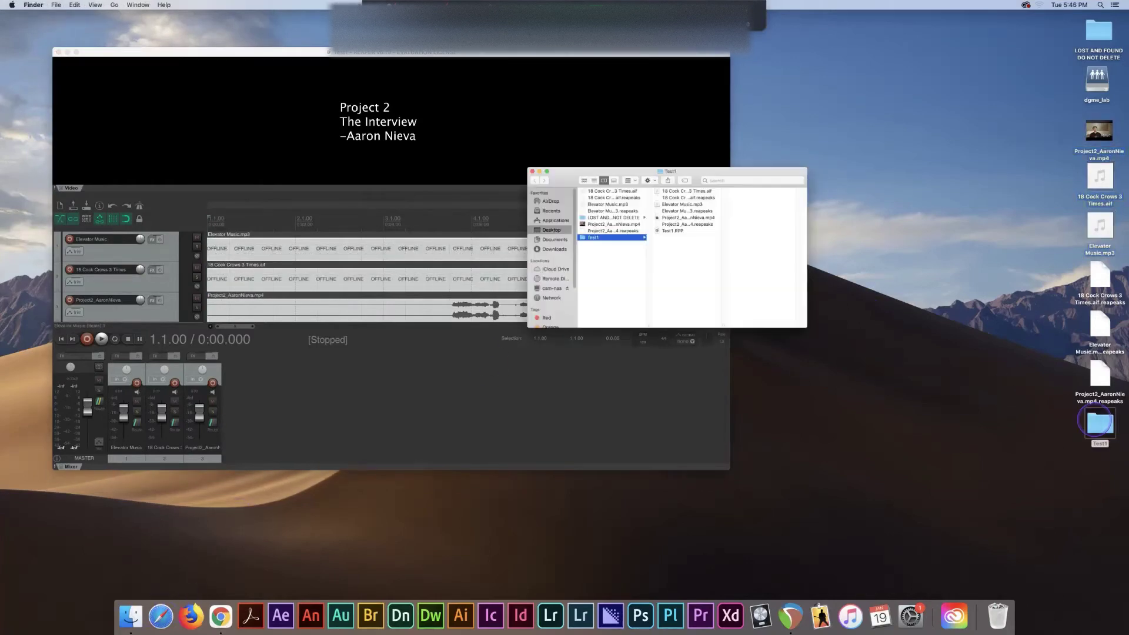
drag(512, 115, 880, 87)
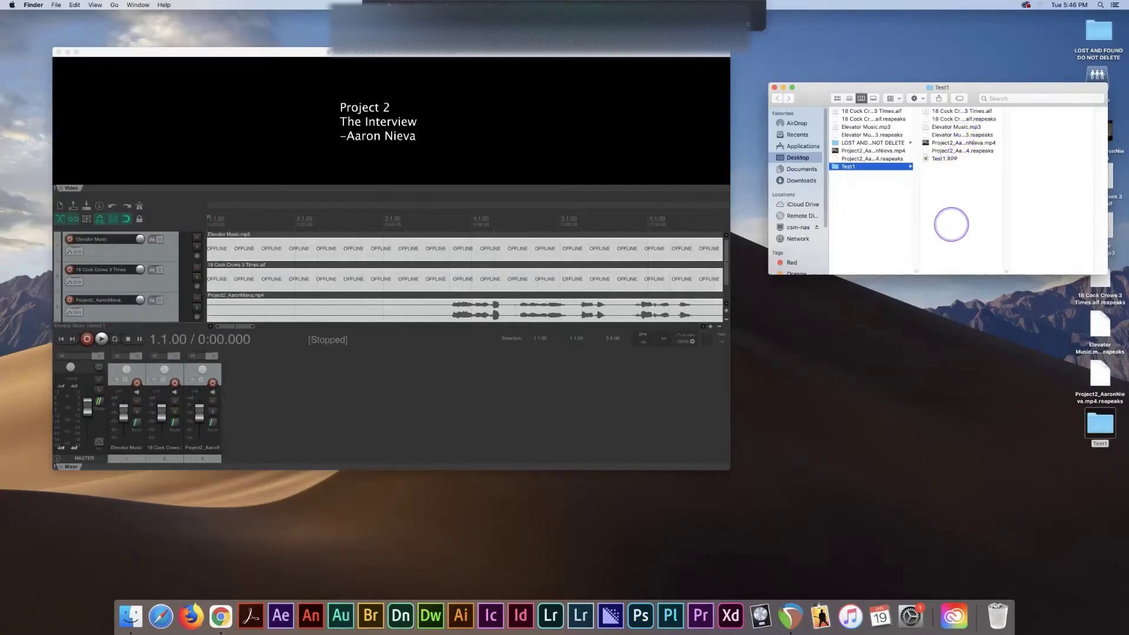
- Return to REAPER, set the project's media save path to Audio, and save this as the default project settings
click(724, 260)
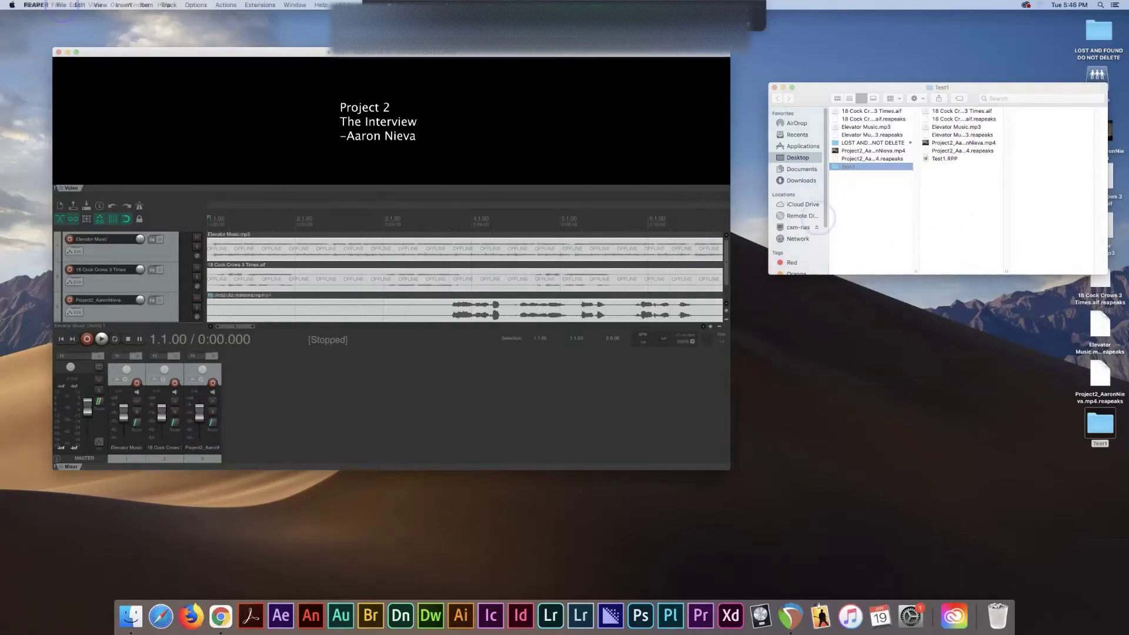
click(61, 5)
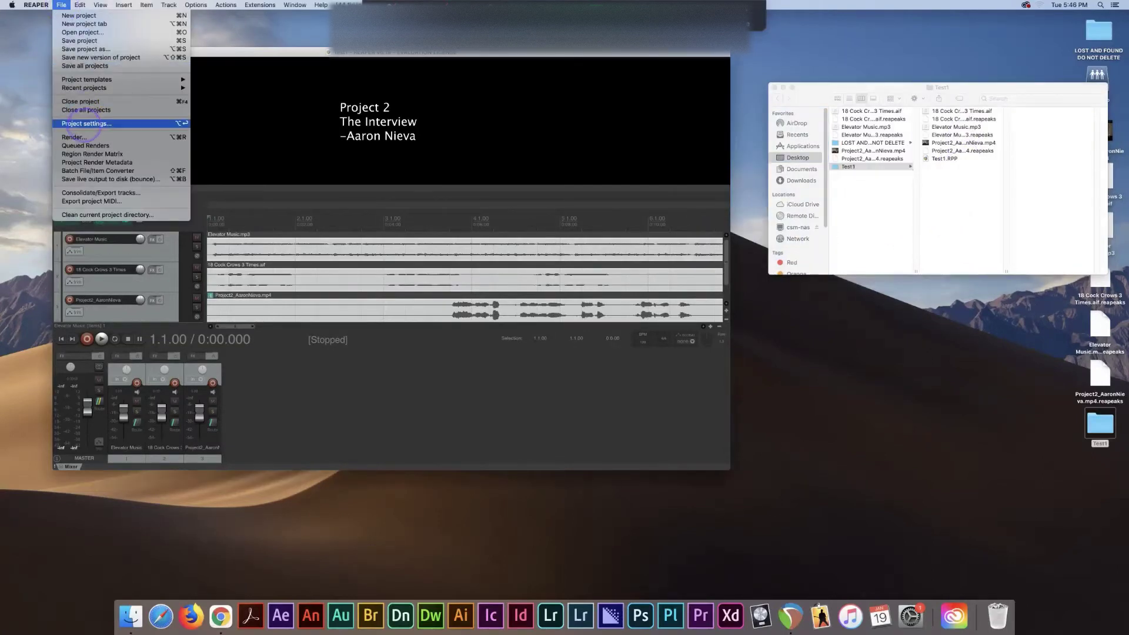
click(83, 122)
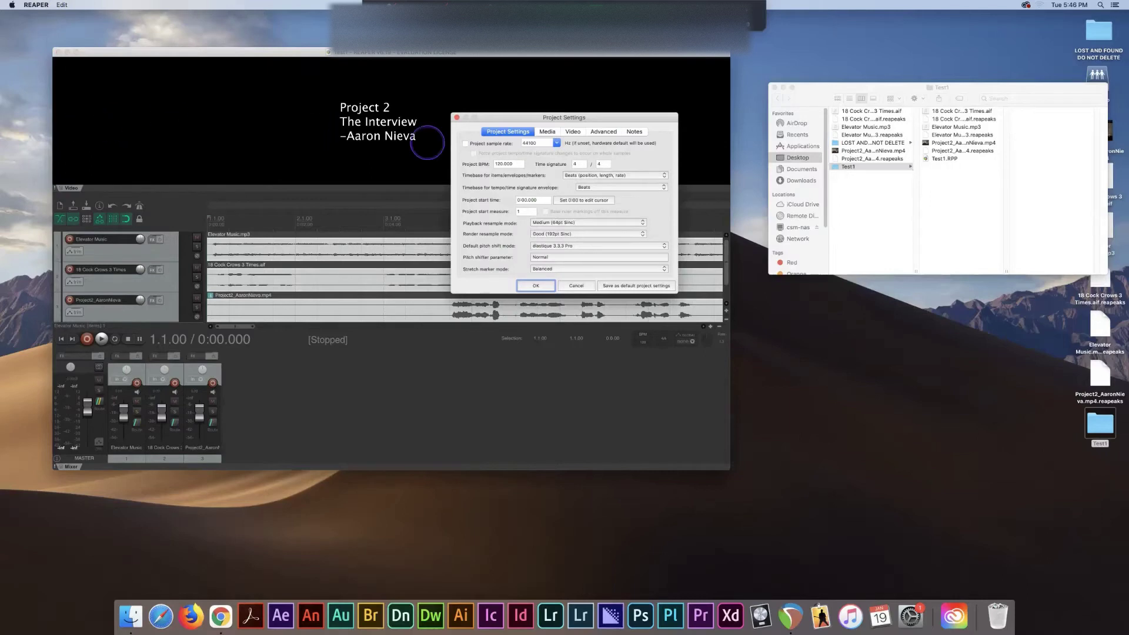
click(546, 132)
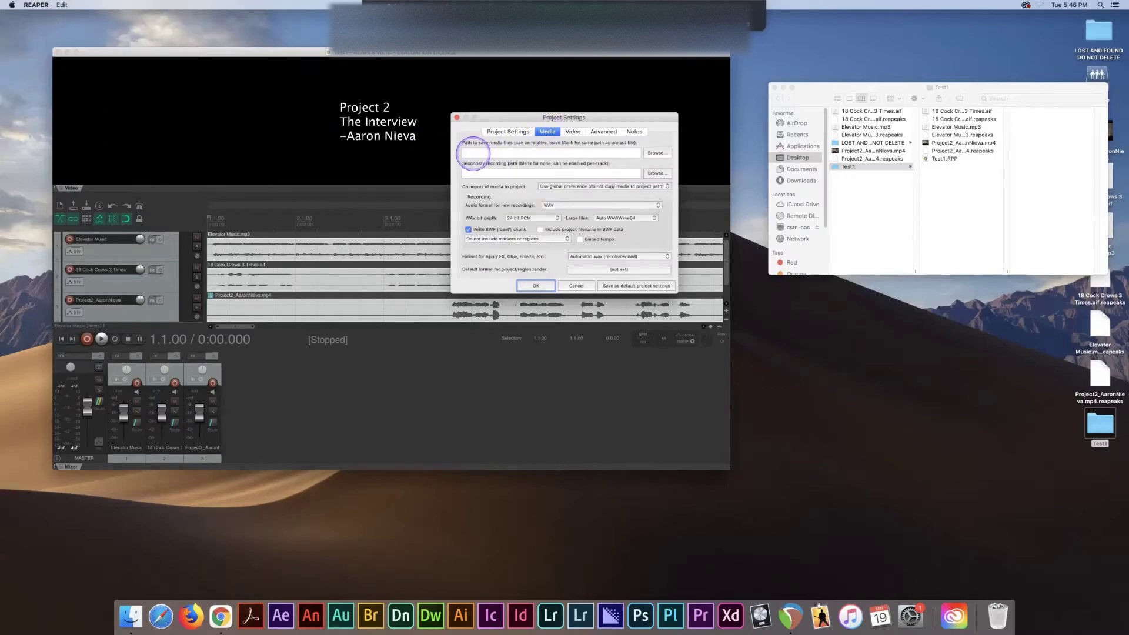
click(473, 153)
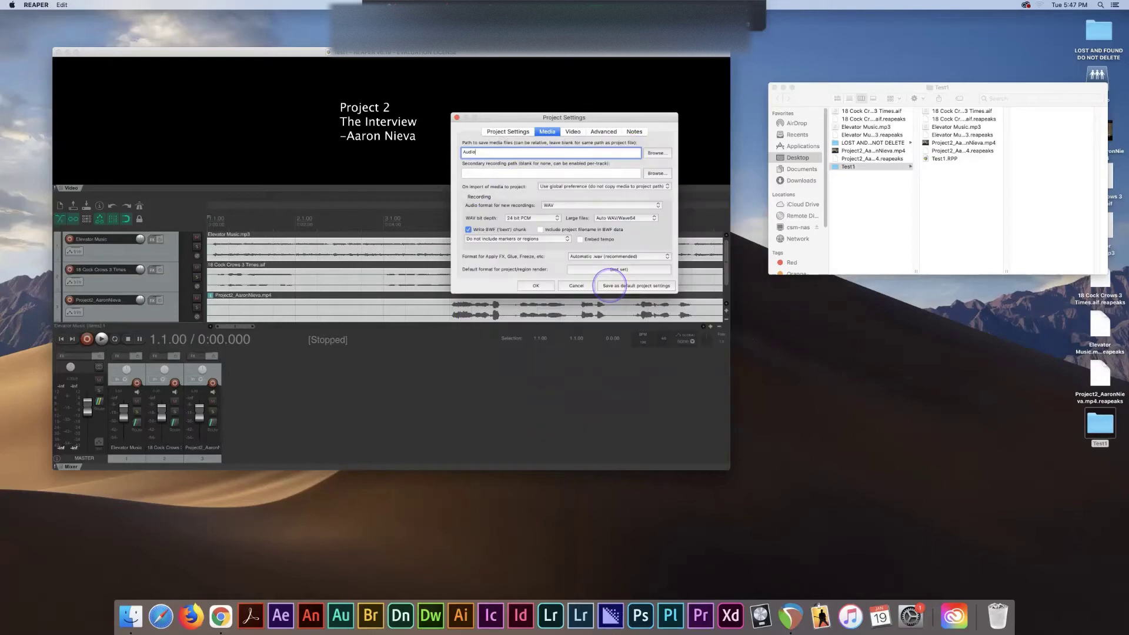
click(609, 285)
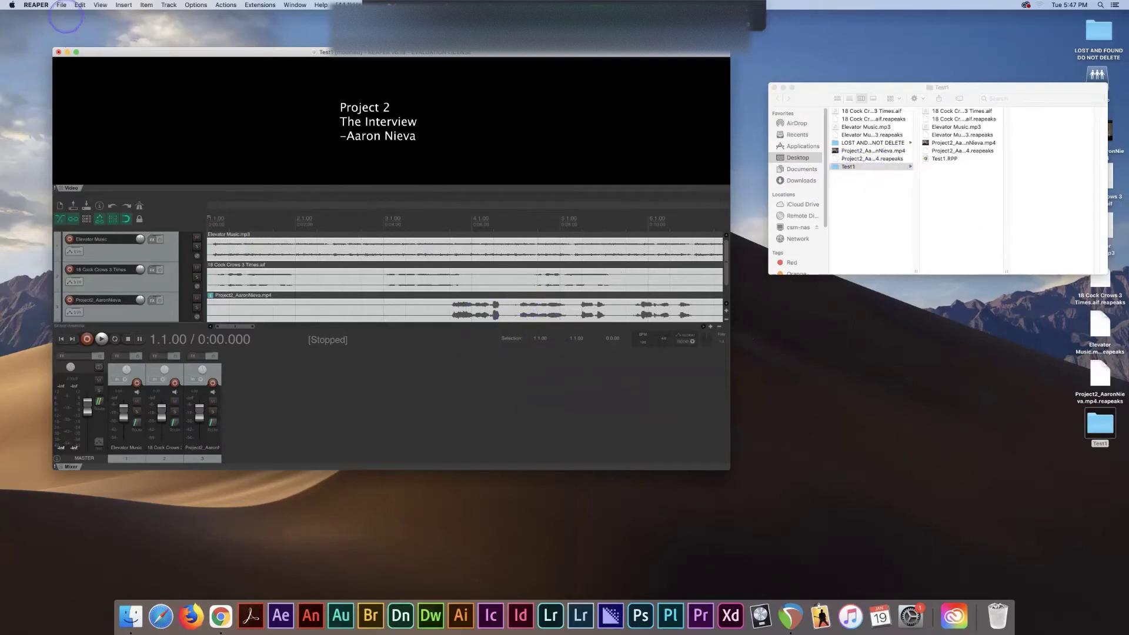
- Save the project as Test2 on the Desktop with its own subdirectory and all media copied, and inspect its Audio folder in Finder
click(61, 5)
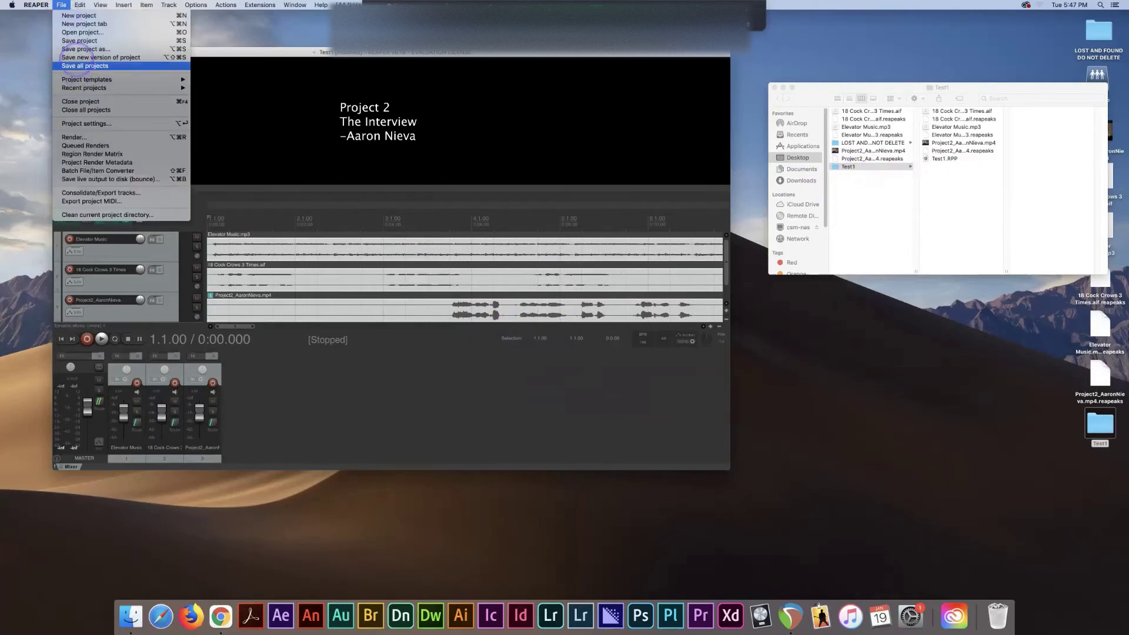
click(78, 49)
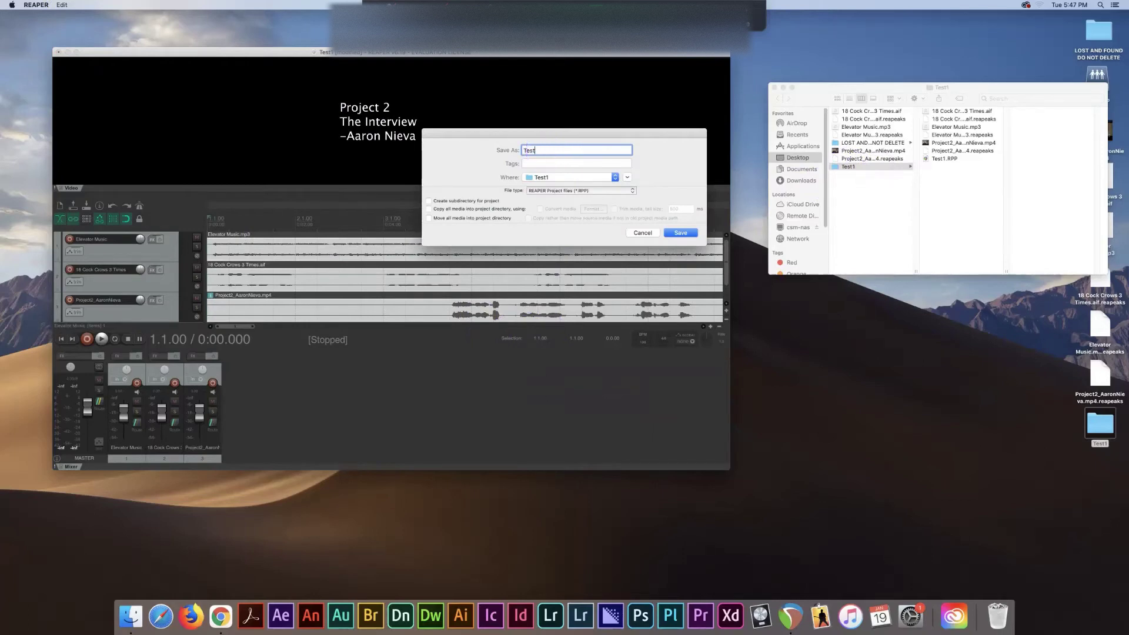
click(429, 200)
click(580, 177)
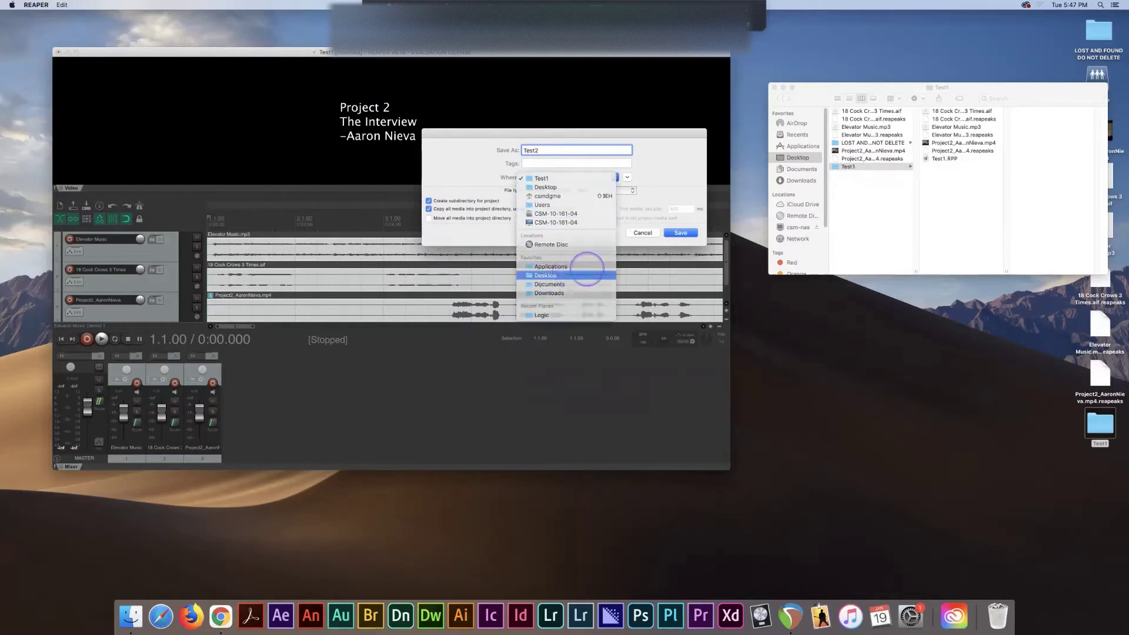
click(585, 276)
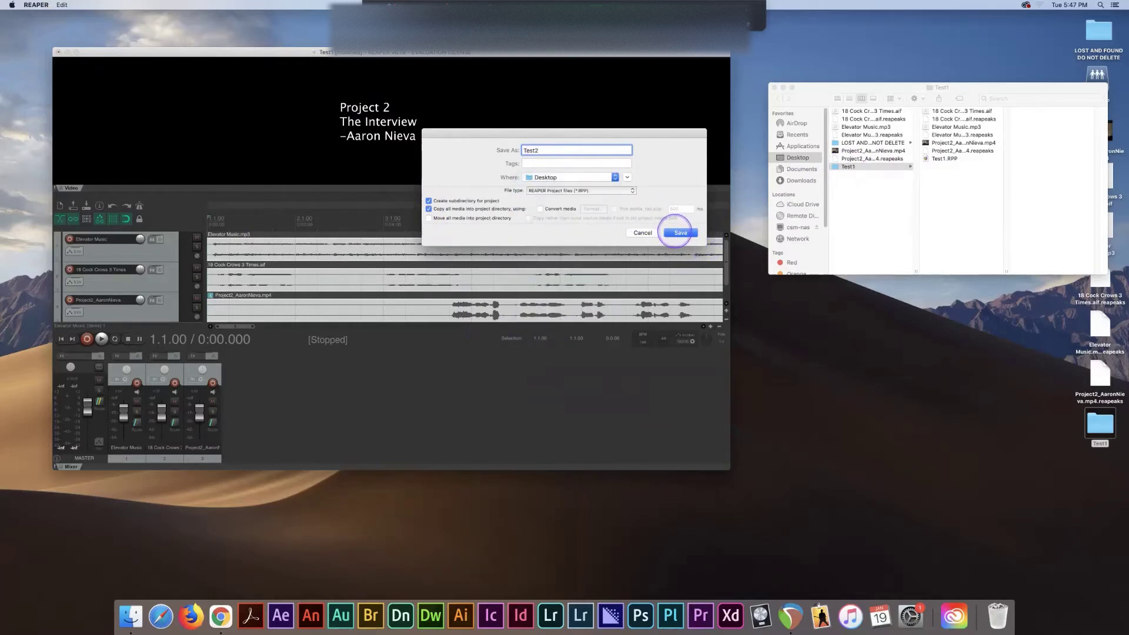
click(677, 233)
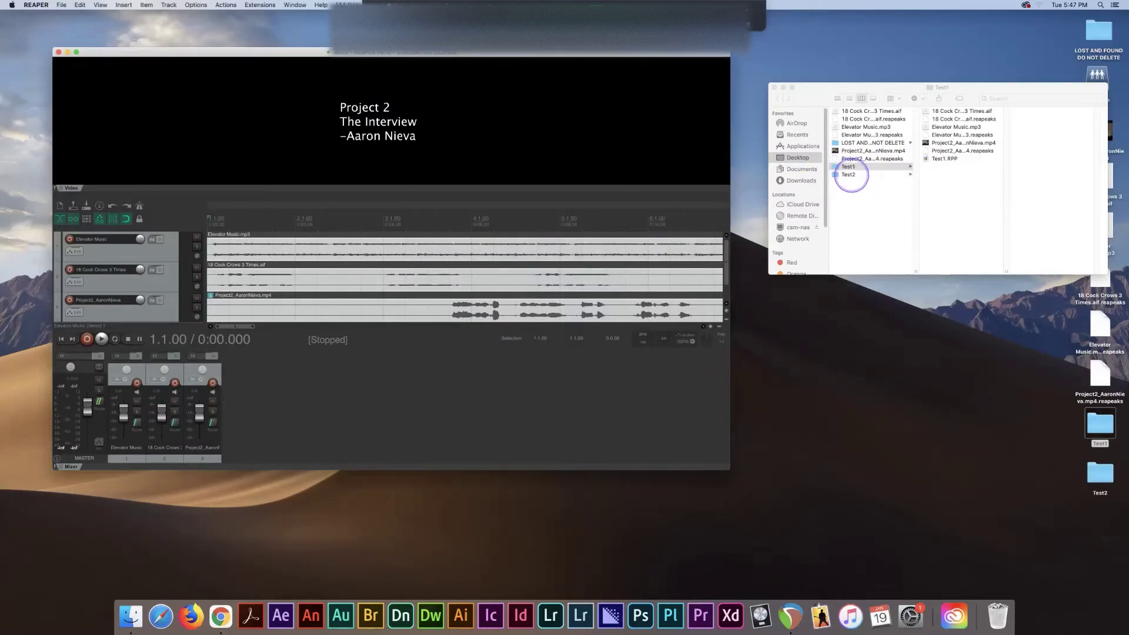
click(849, 175)
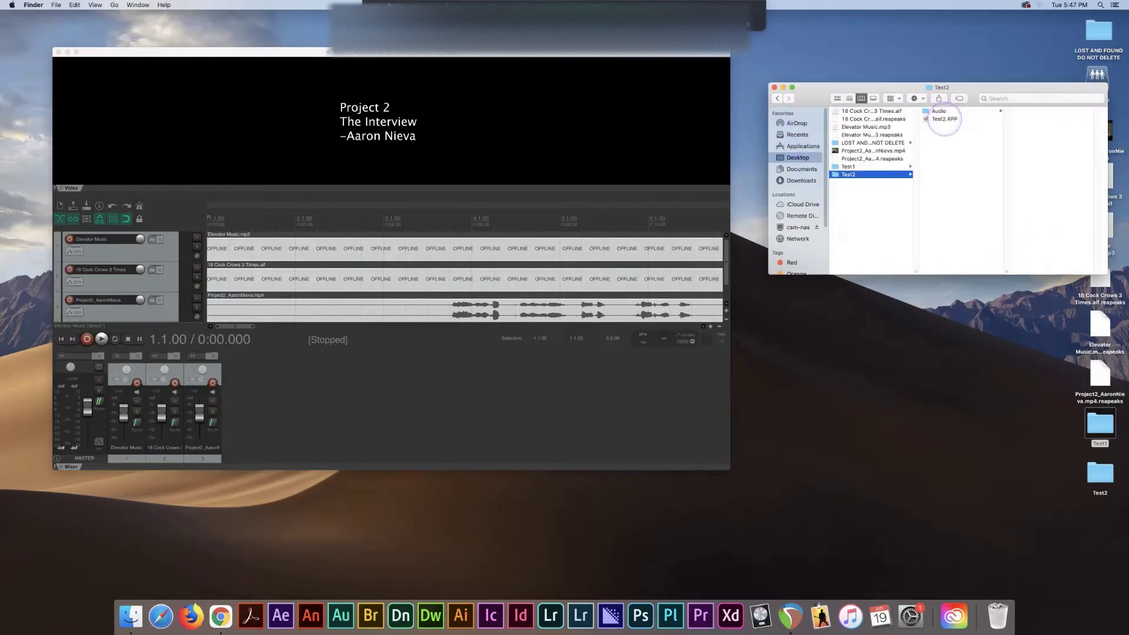
click(939, 111)
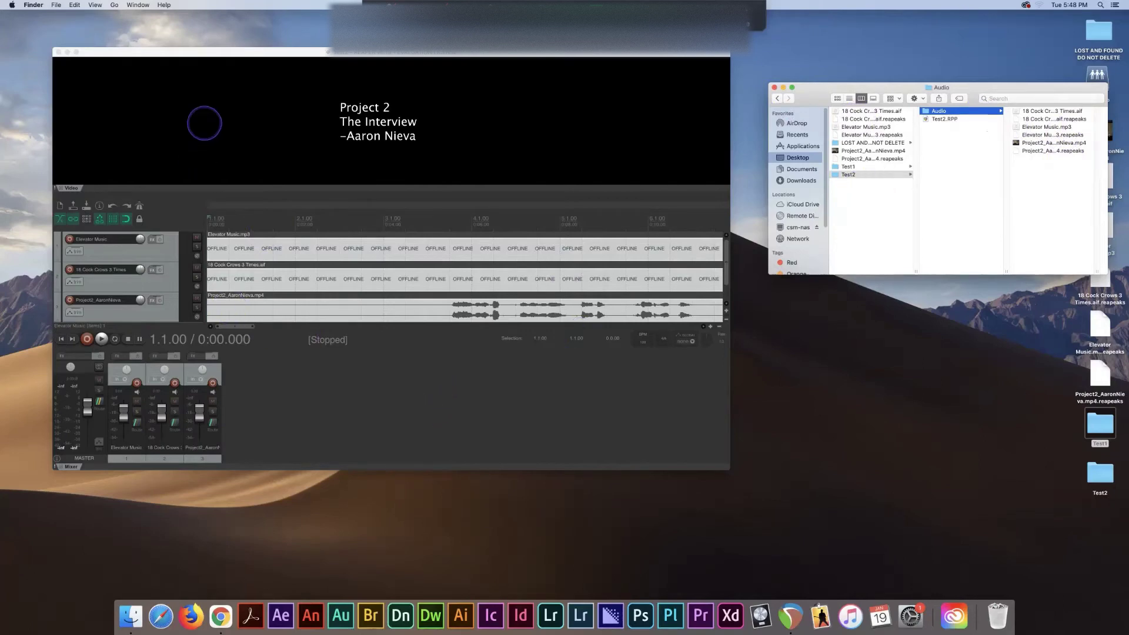
- Return to REAPER and enable putting new peak files in a peaks/ subfolder relative to media in the Media preferences
click(86, 51)
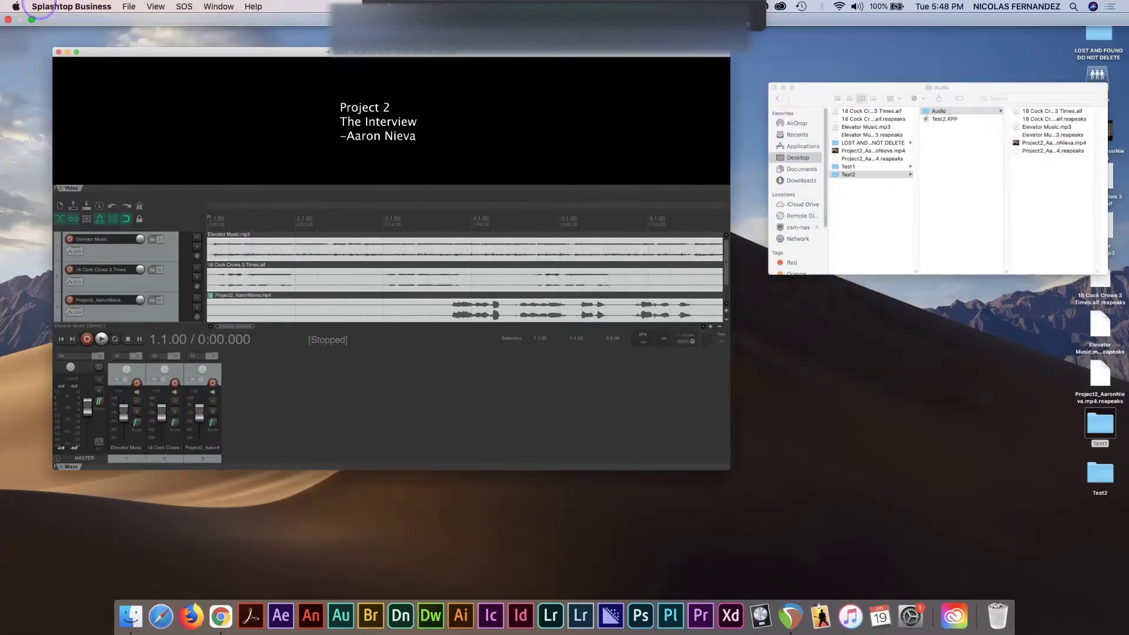
click(35, 5)
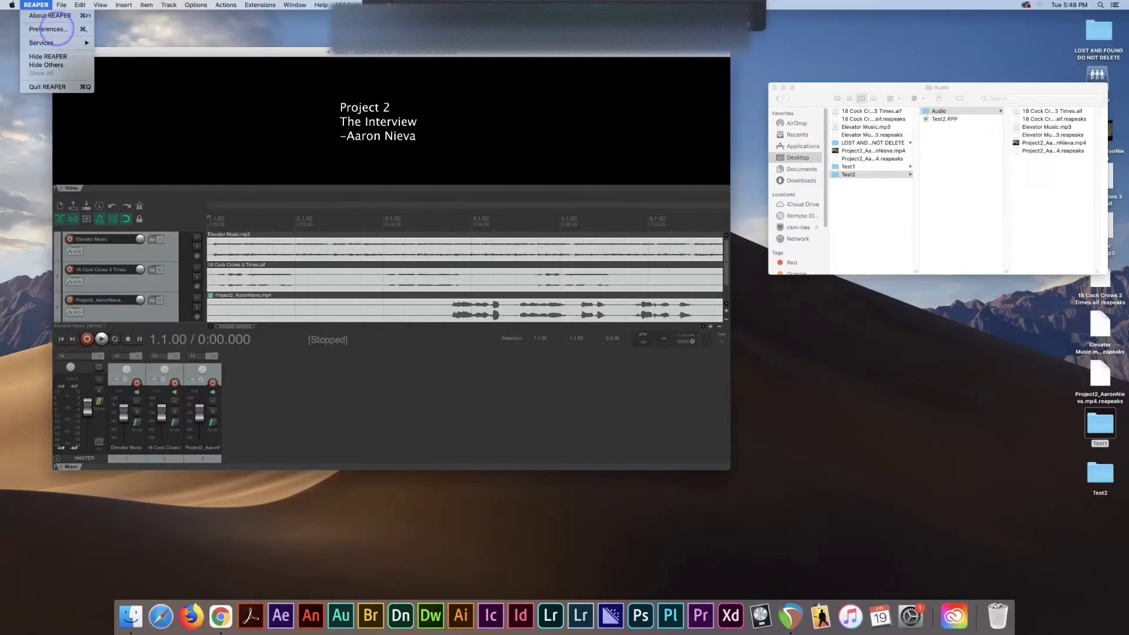
click(53, 28)
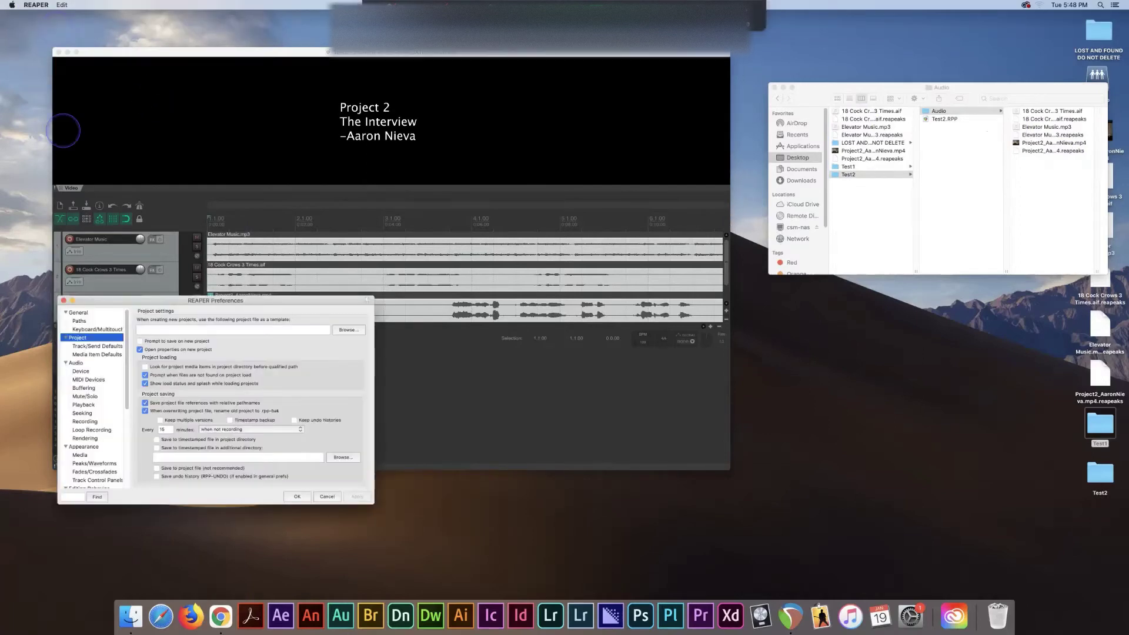
scroll(93, 447, down, 1)
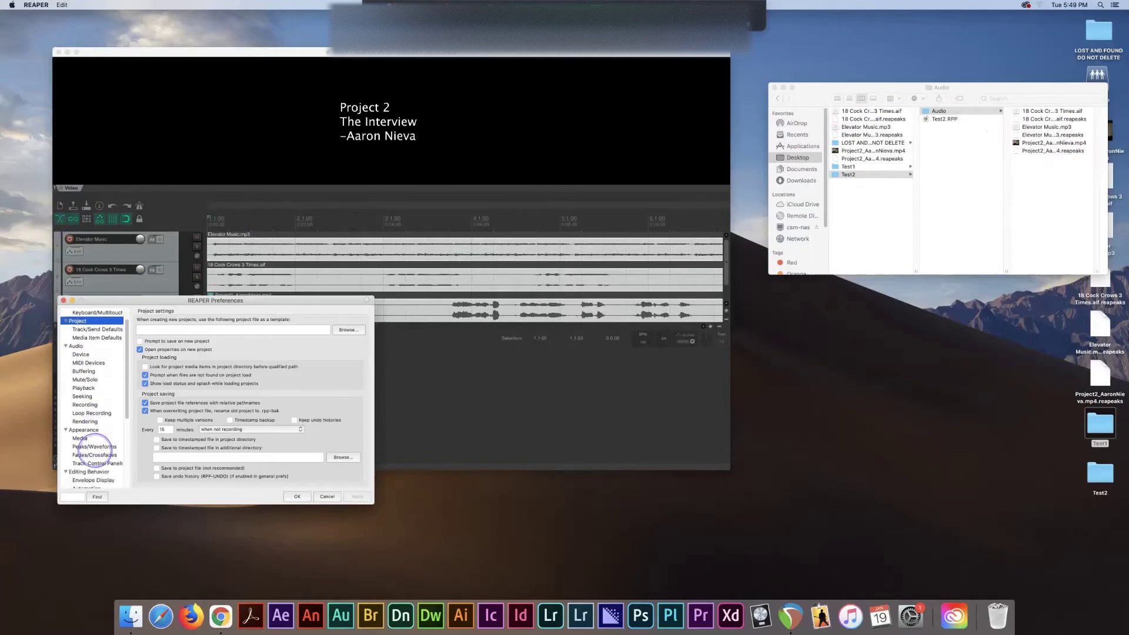
scroll(92, 447, down, 4)
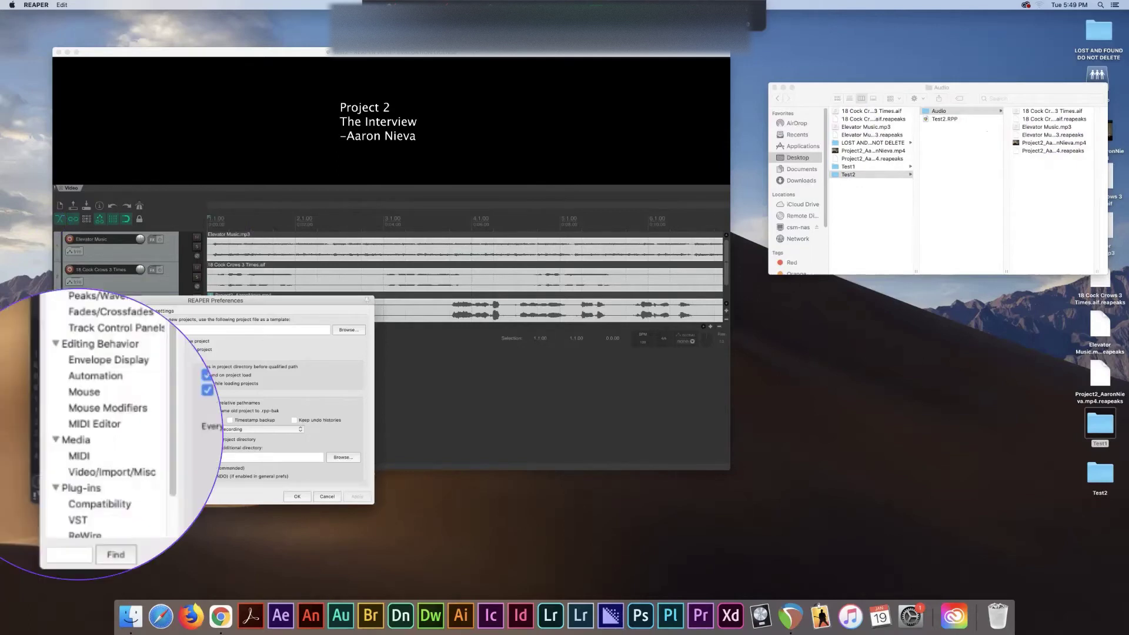
click(77, 437)
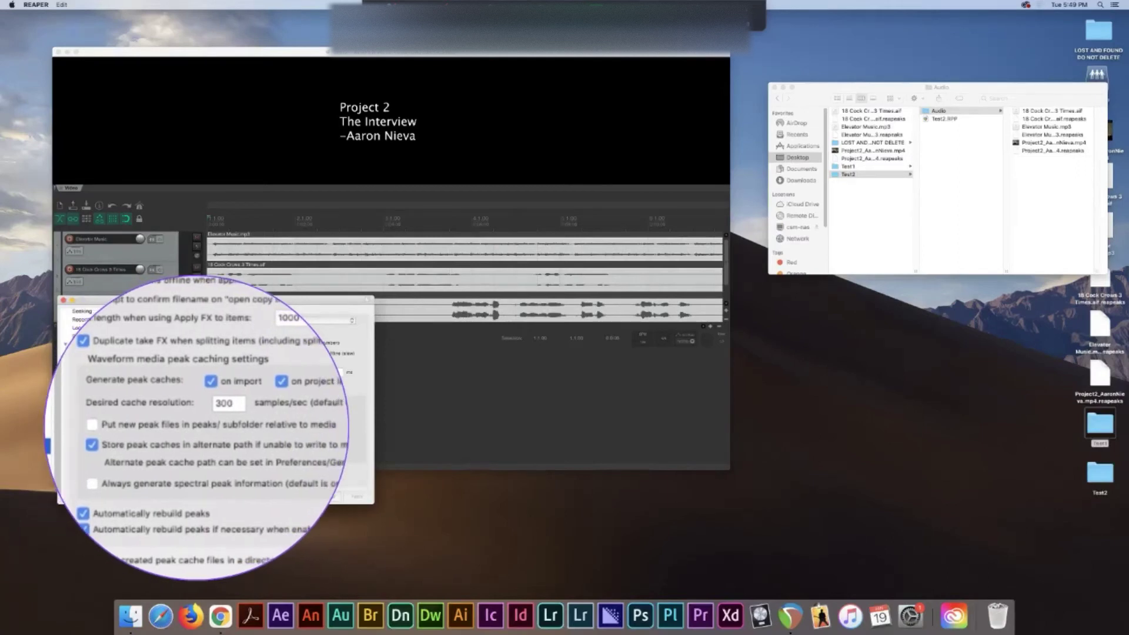
click(144, 426)
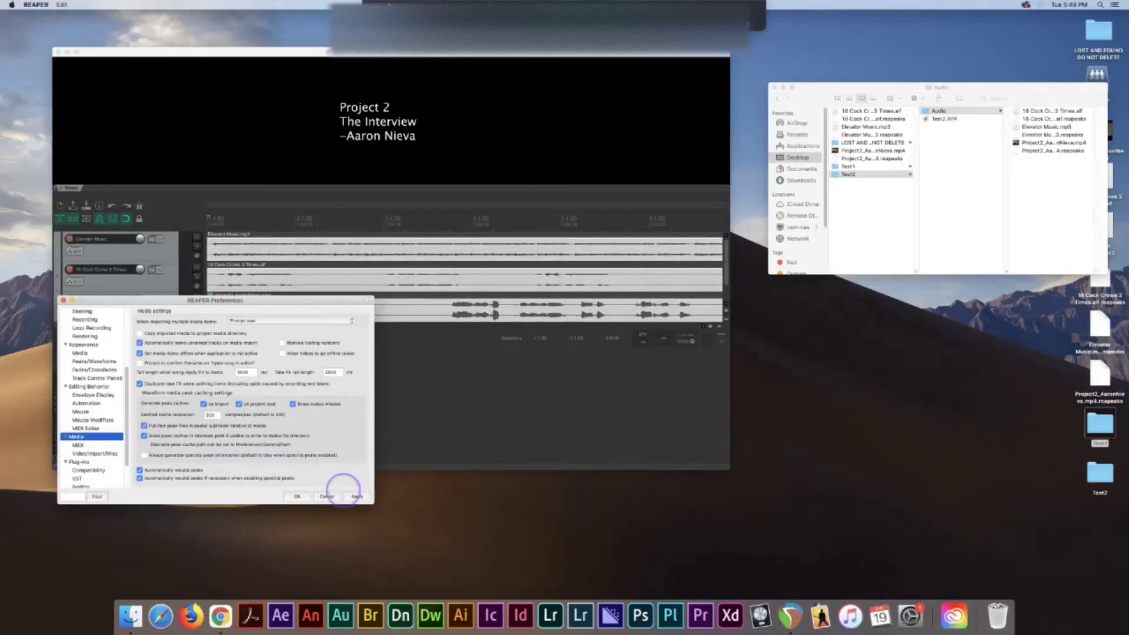
click(297, 496)
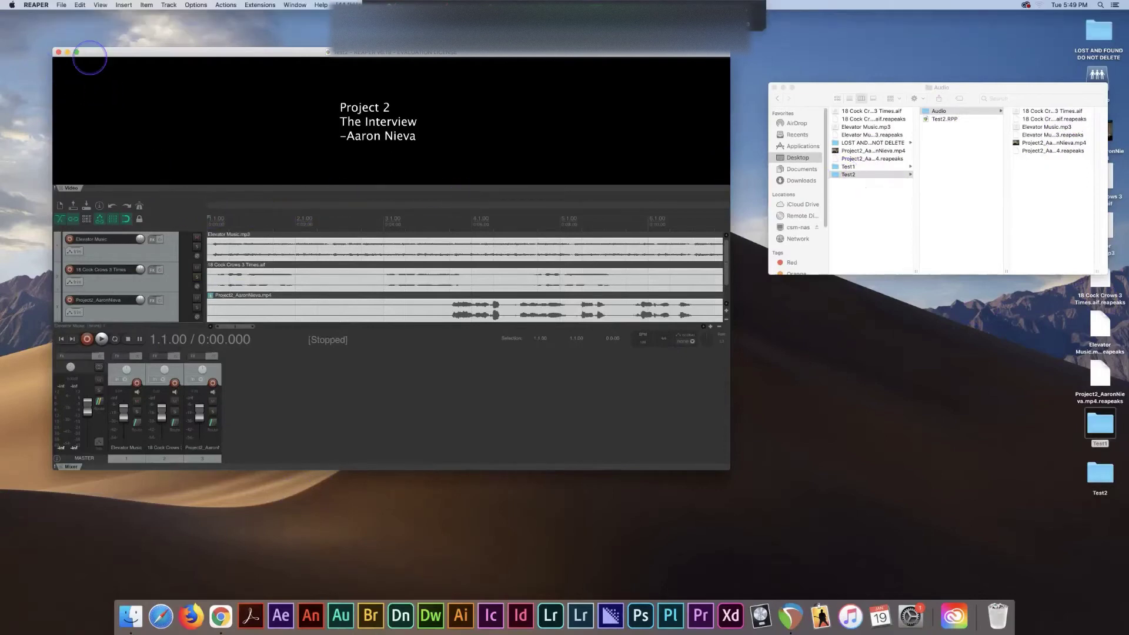
- Save the project as Test3 on the Desktop, creating a project subdirectory and copying all media into the project directory
click(62, 5)
click(77, 56)
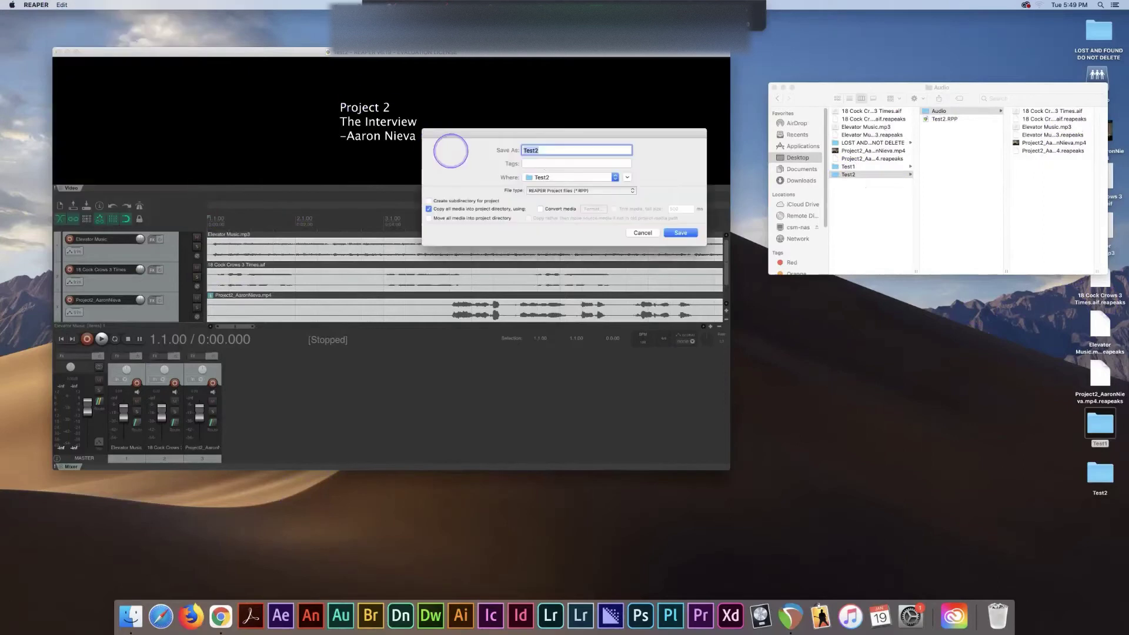
text(3)
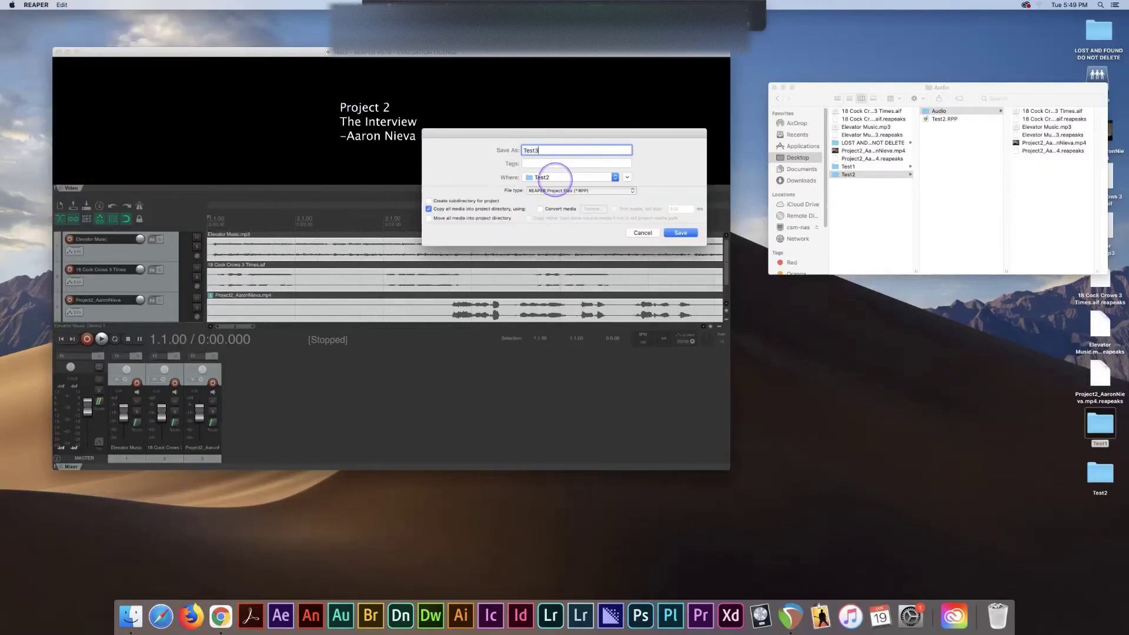
click(554, 177)
click(550, 268)
click(429, 201)
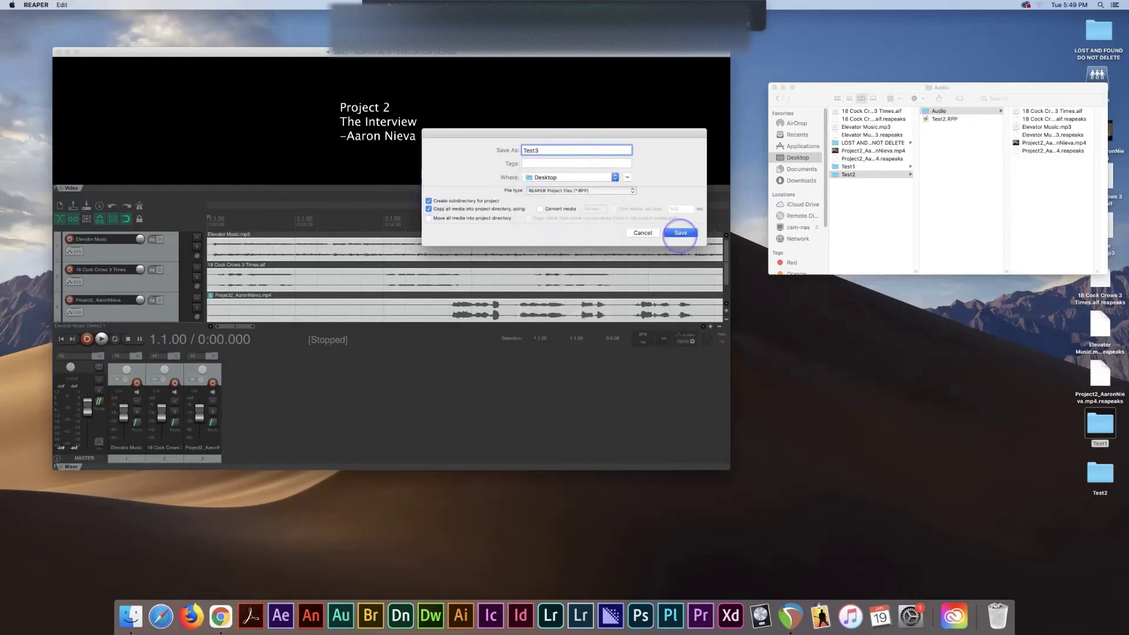
click(681, 233)
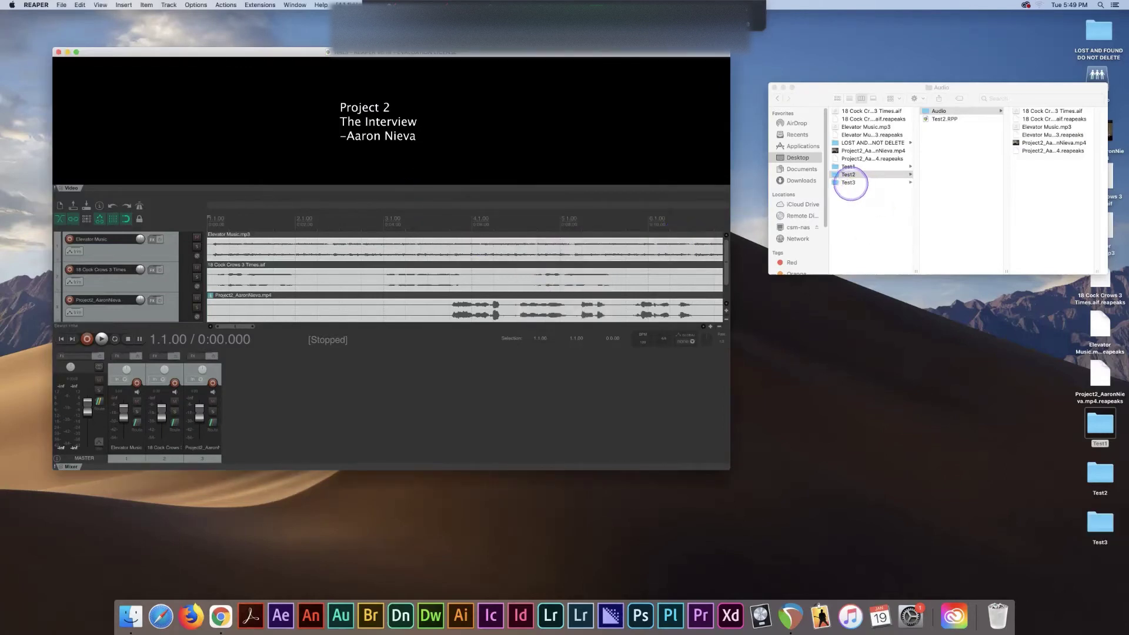
- Browse the Test3 folder in Finder down to the peaks subfolder inside Audio to check the peak files
click(849, 183)
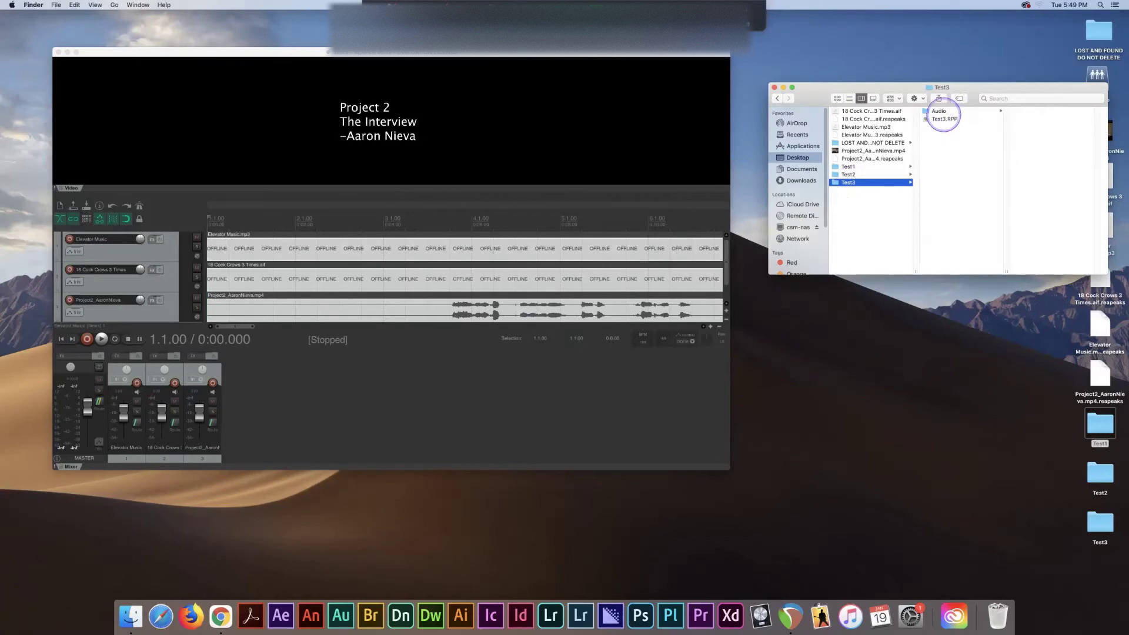
click(939, 112)
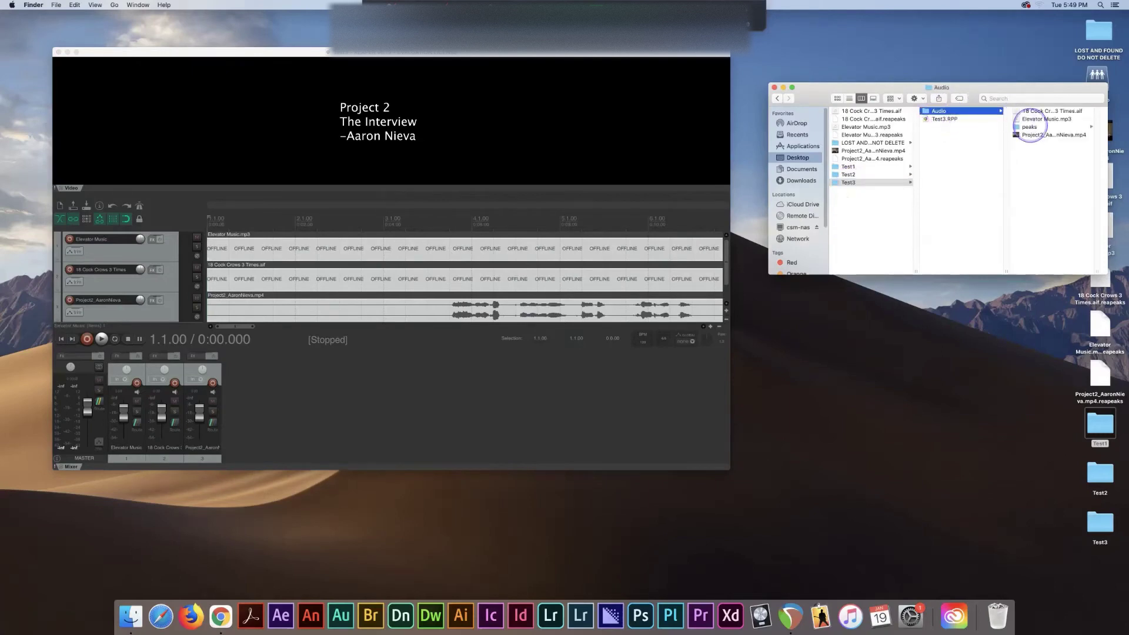
click(1029, 126)
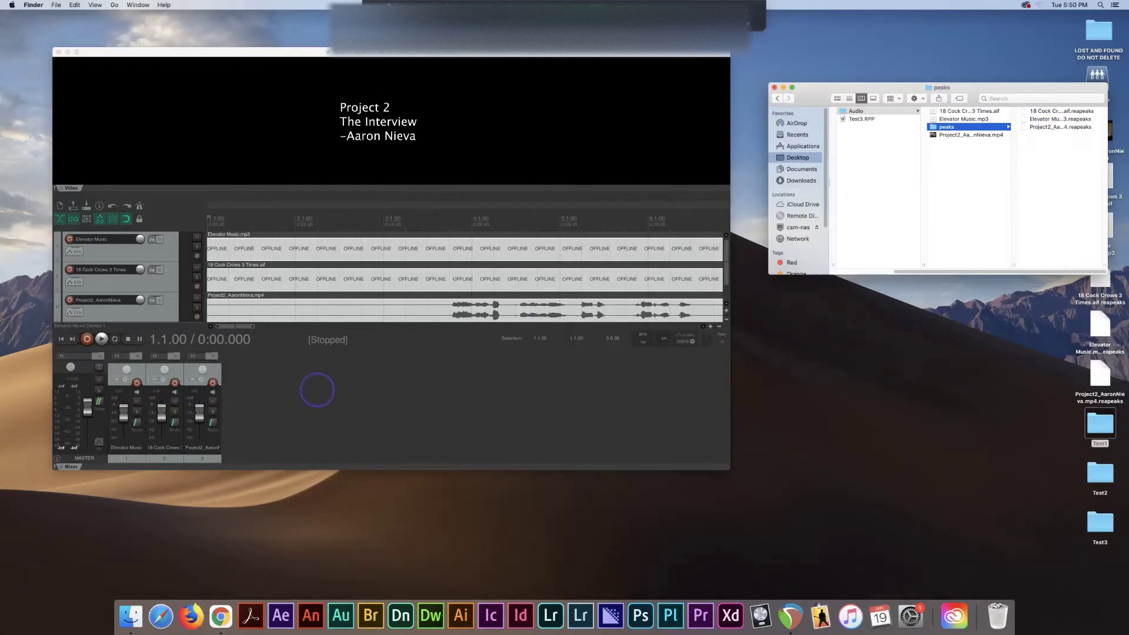
- Save the Test3 project again in REAPER and select the Test3.RPP-bak backup file in its folder in Finder
click(315, 386)
click(61, 5)
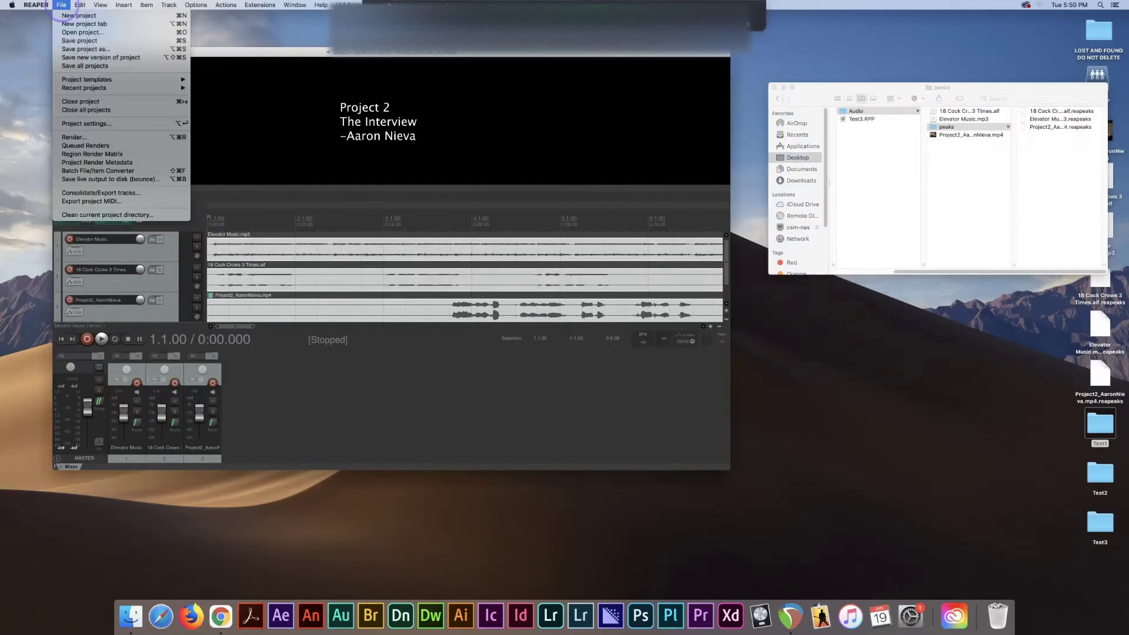
mouse_move(80, 5)
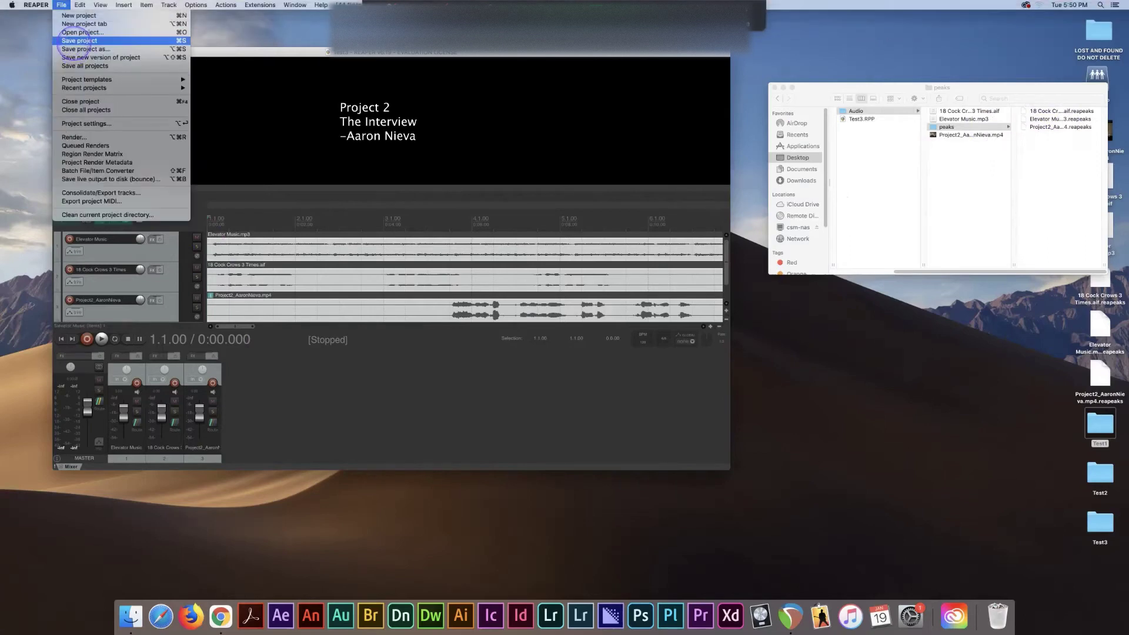
click(73, 40)
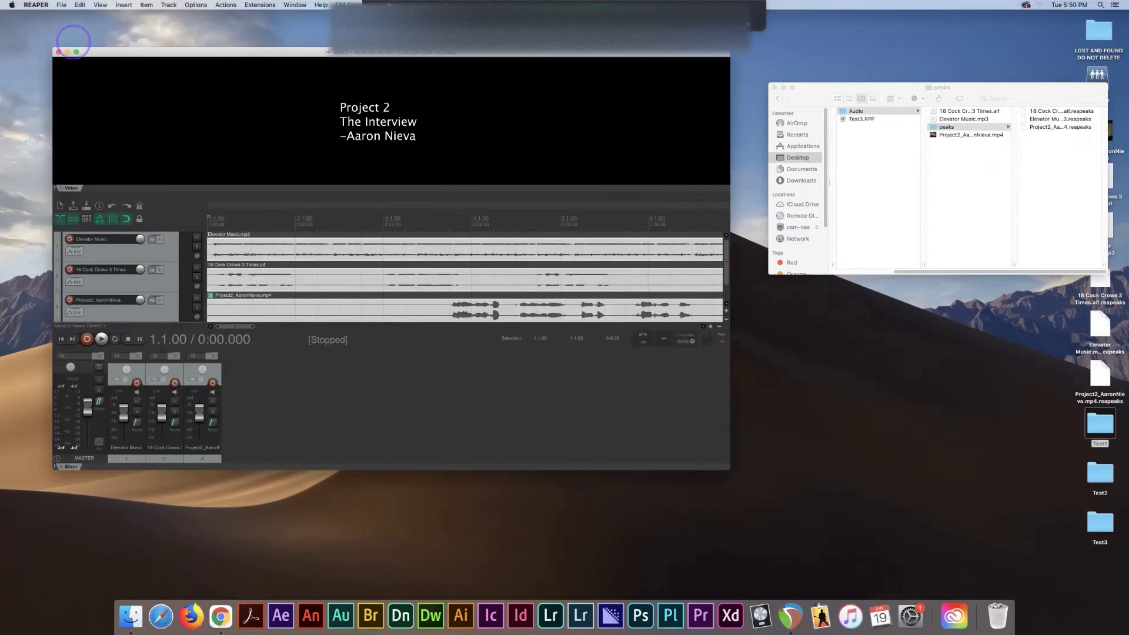
click(953, 156)
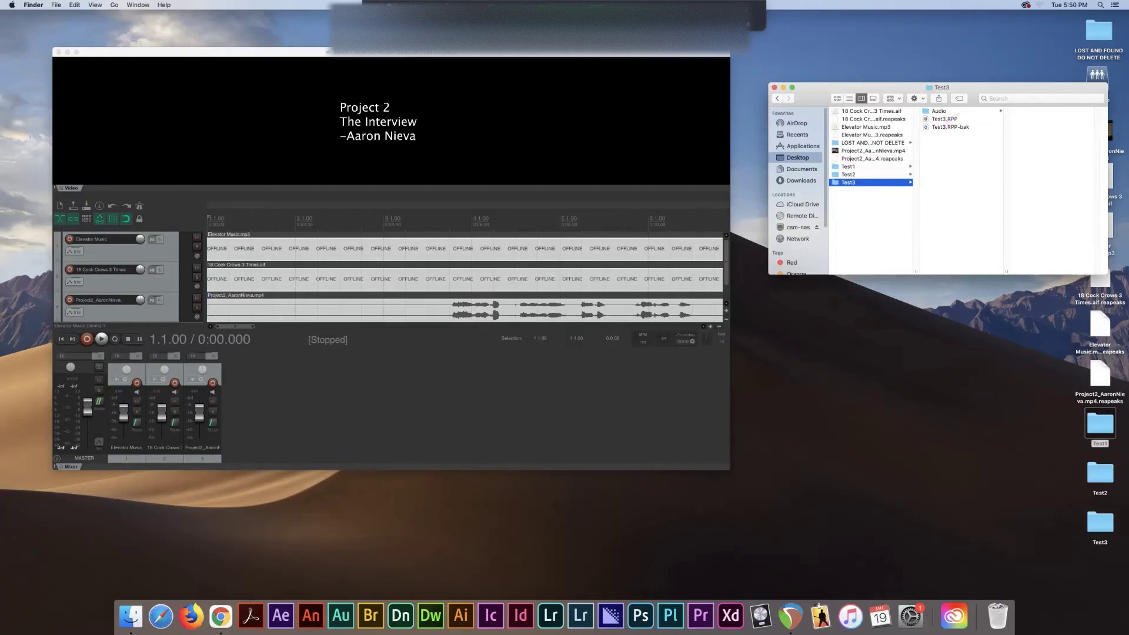
click(952, 127)
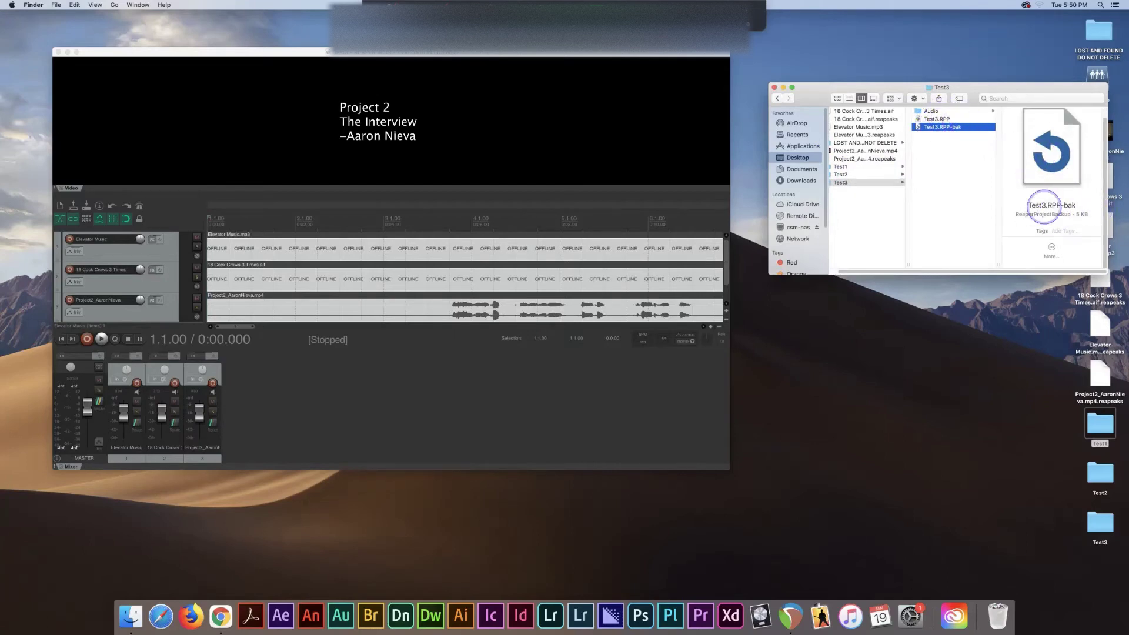
- Compare the file details of Test3.RPP and its Test3.RPP-bak backup in the Test3 folder
click(941, 119)
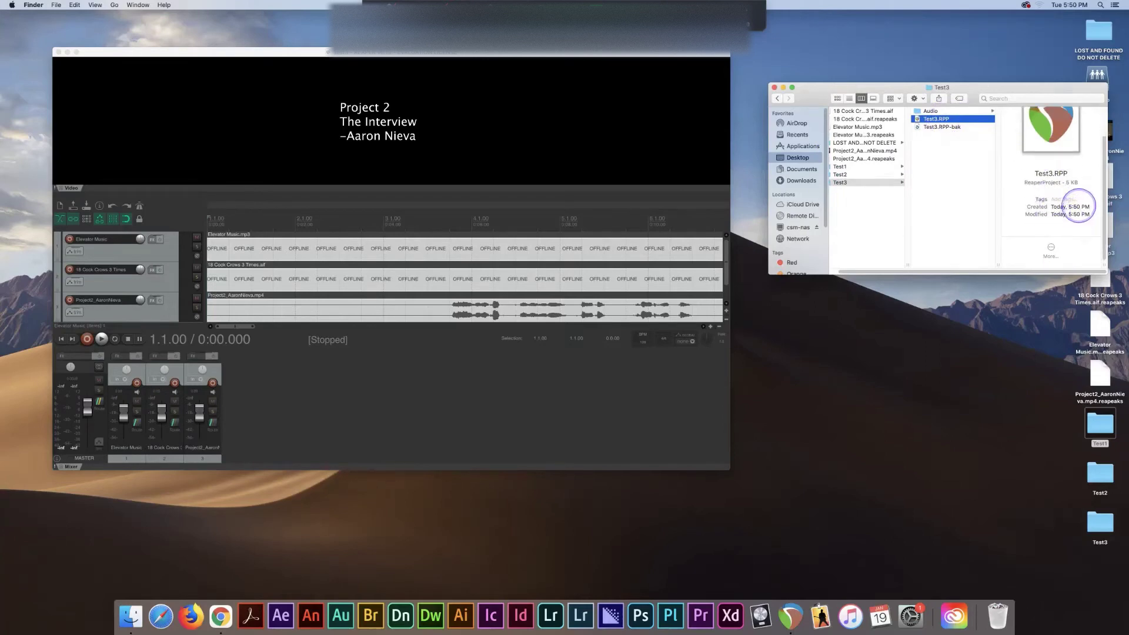
click(941, 127)
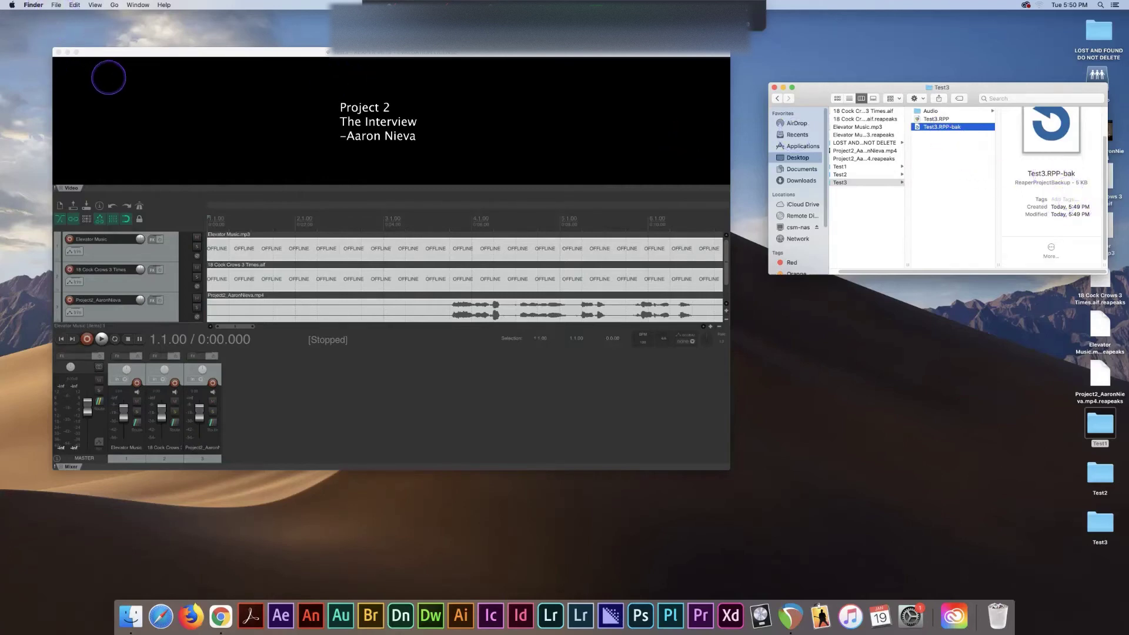
- Return to REAPER and enable keeping multiple versions in the .rpp-bak backup in the Project preferences
click(108, 77)
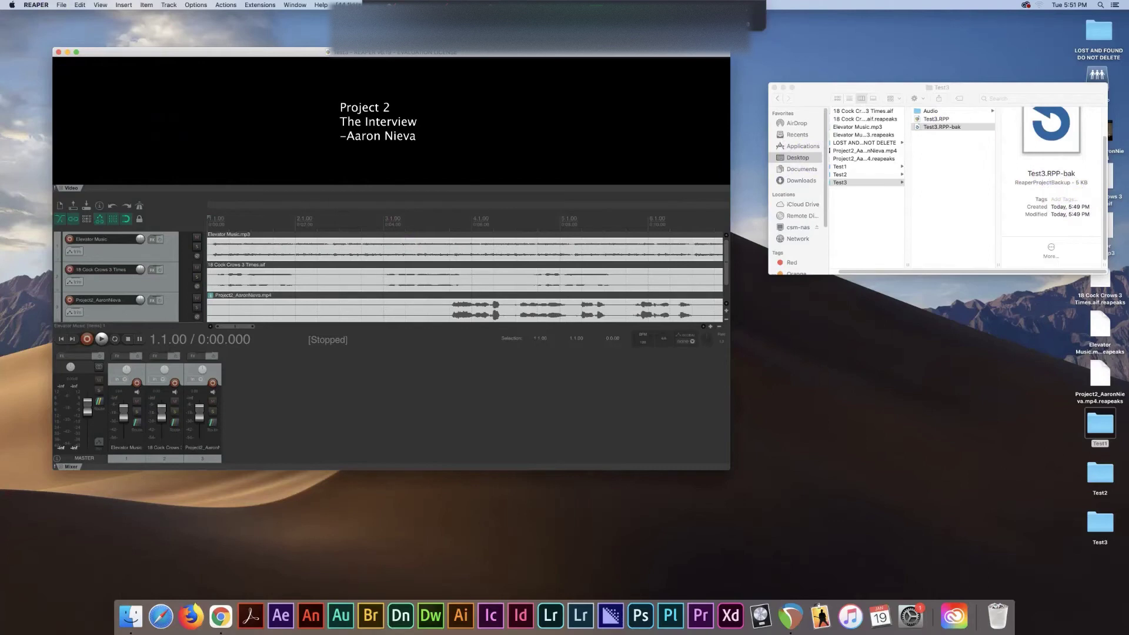
click(37, 6)
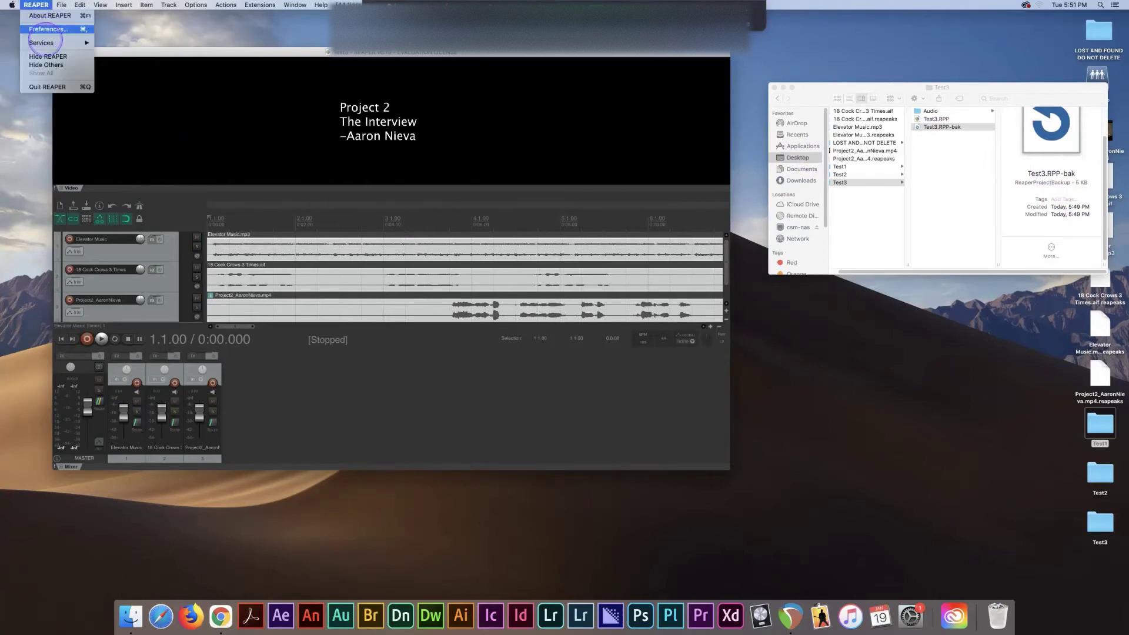
click(45, 29)
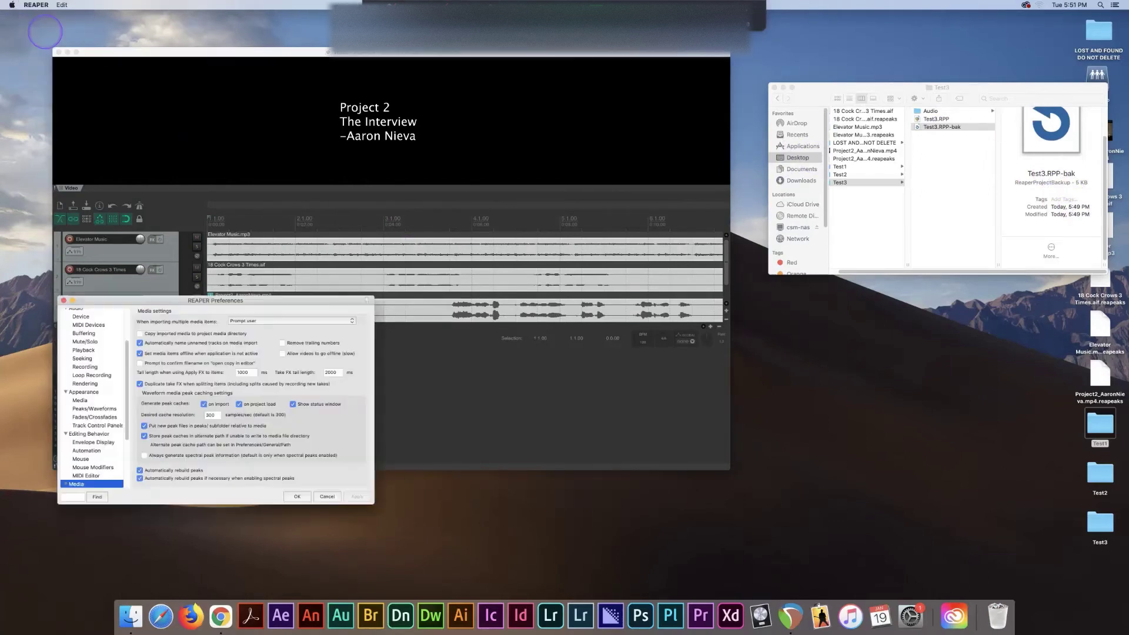
scroll(82, 353, up, 3)
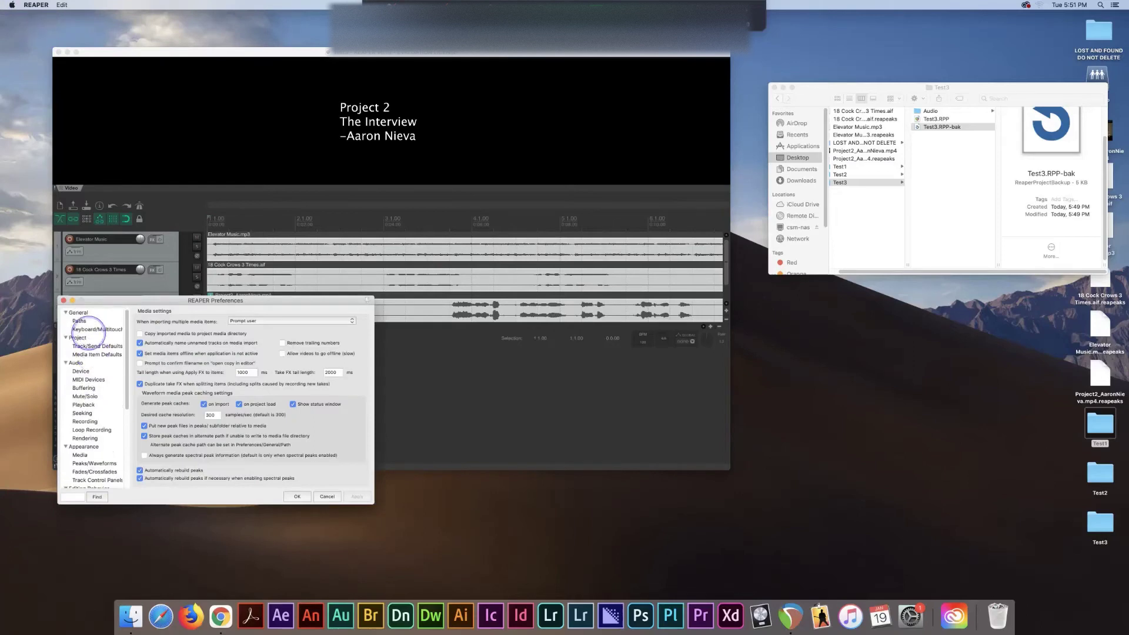
click(77, 337)
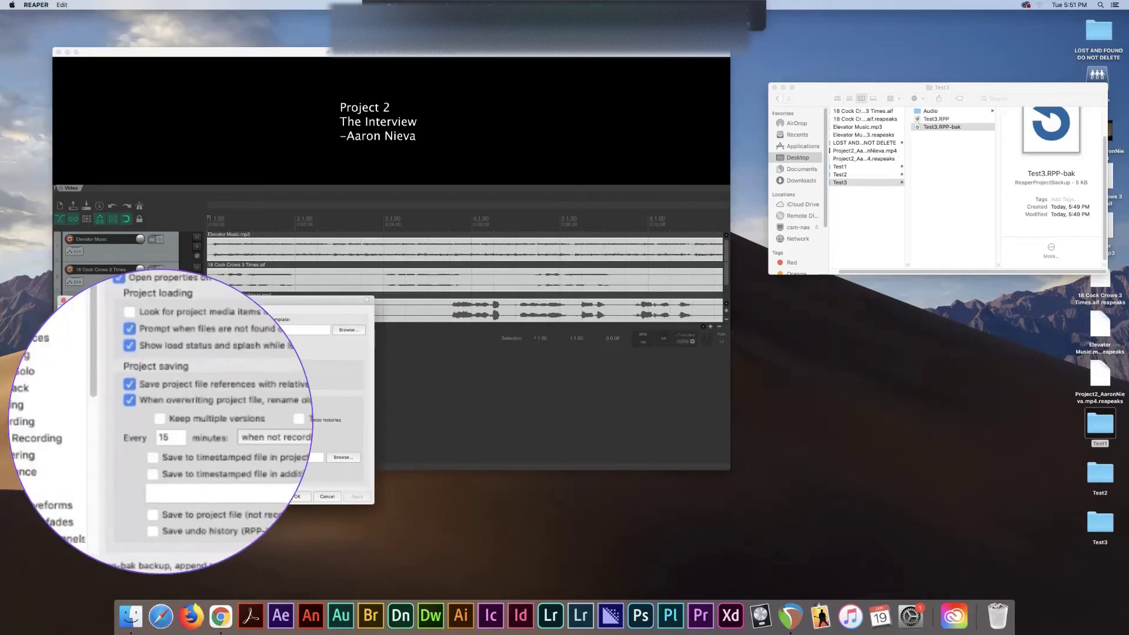
click(160, 420)
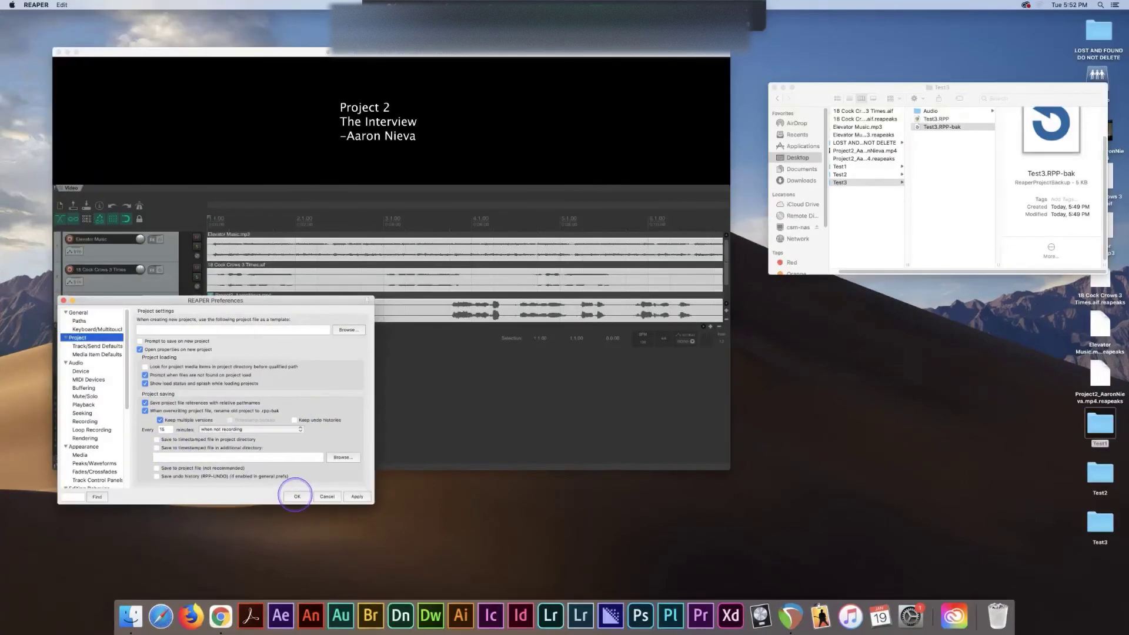
click(297, 496)
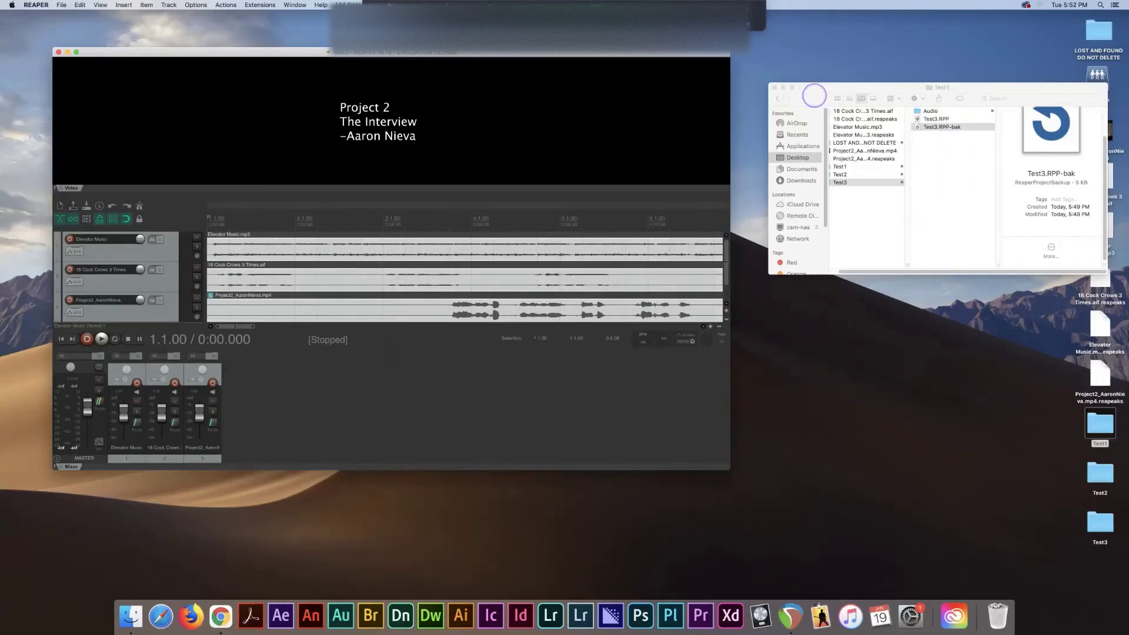
- Save the Test3 project in REAPER under its existing name
click(814, 93)
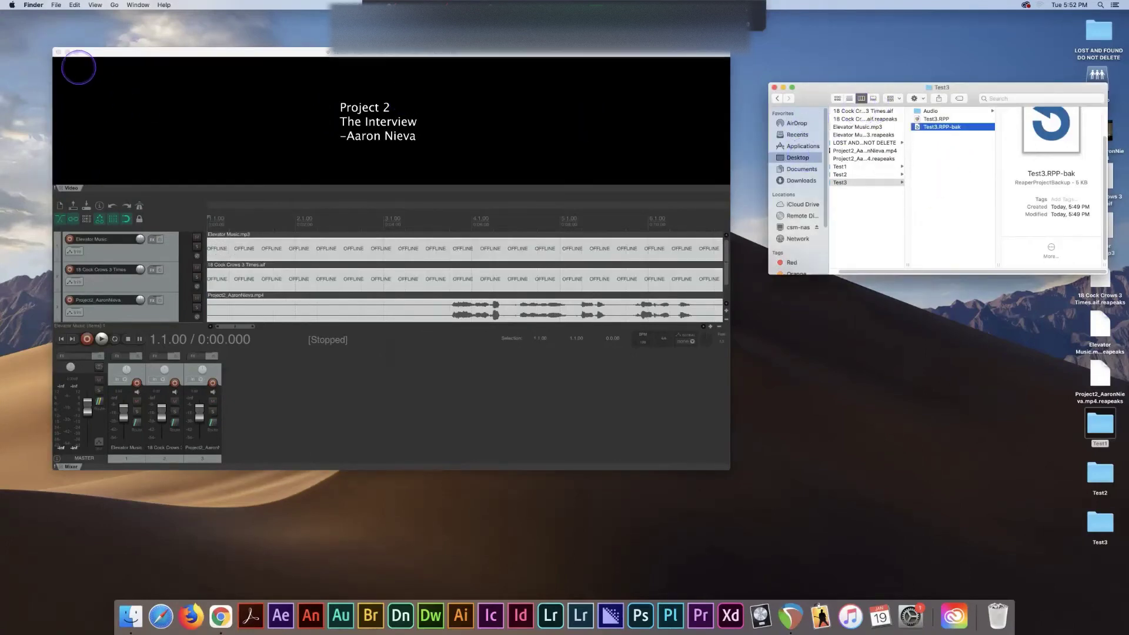
click(97, 77)
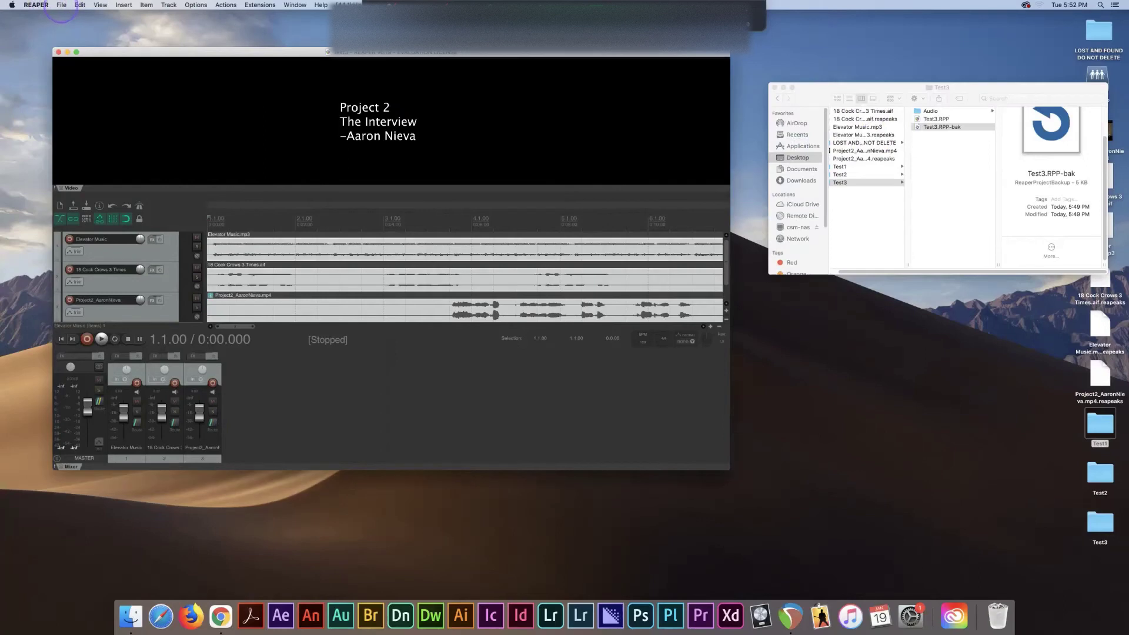
click(61, 5)
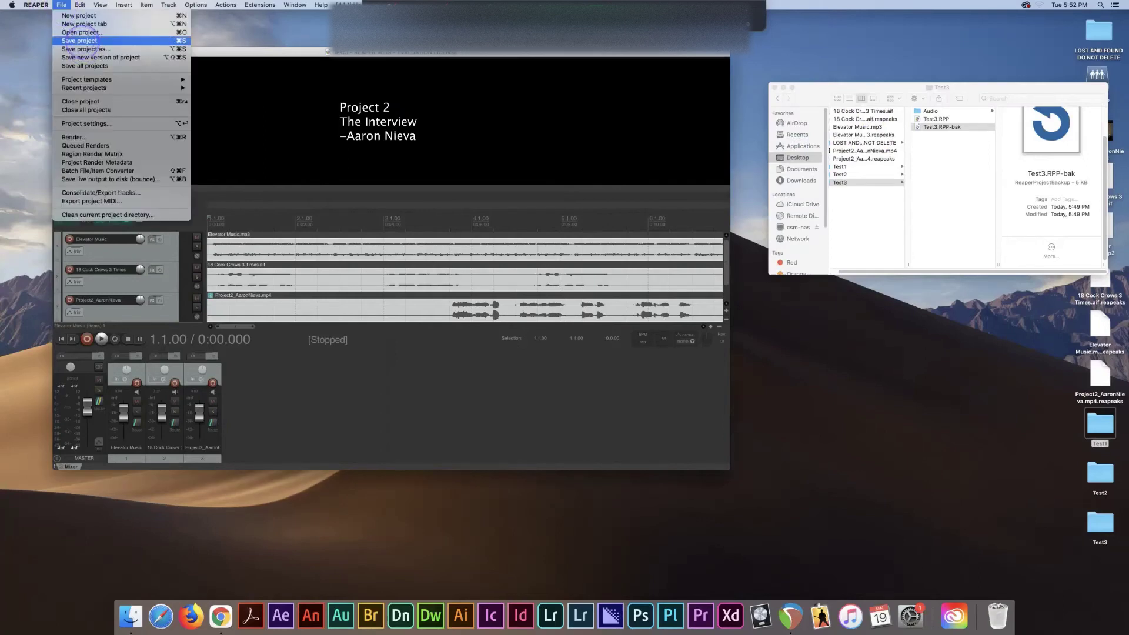
click(83, 40)
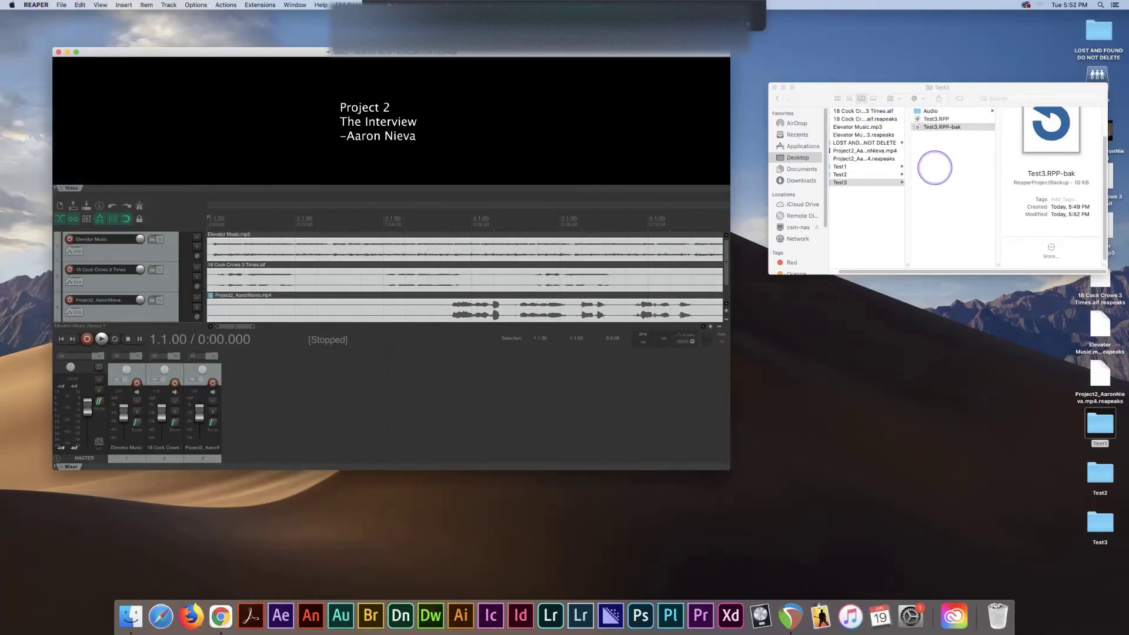
- Open the Test3.RPP-bak backup from Finder to view its selectable versions, and dismiss the list without loading one
click(944, 127)
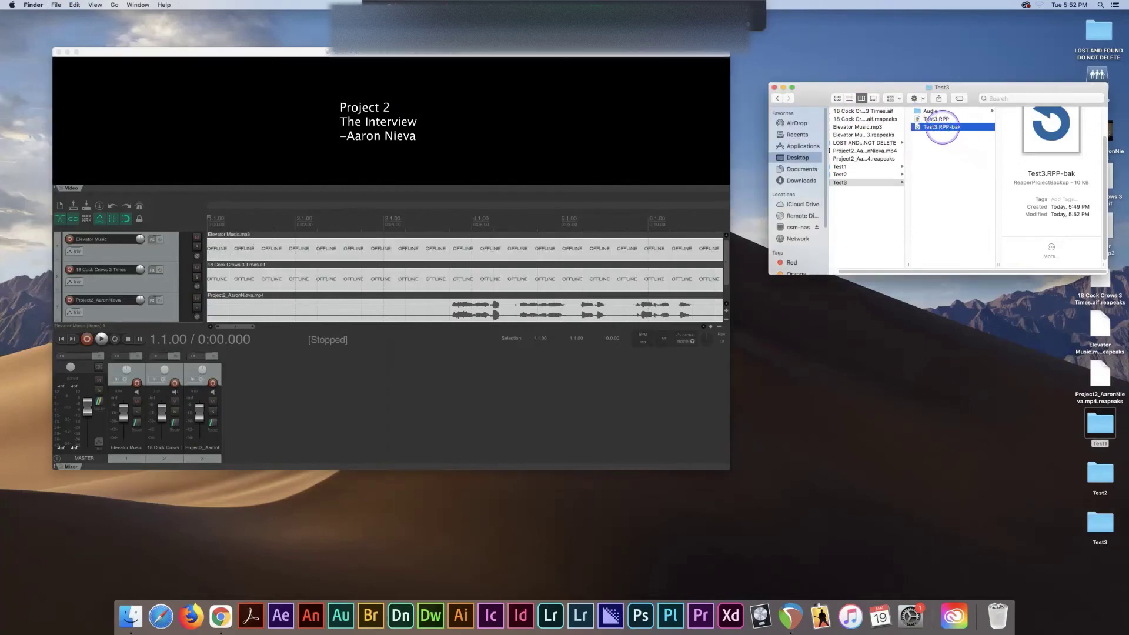
double_click(942, 127)
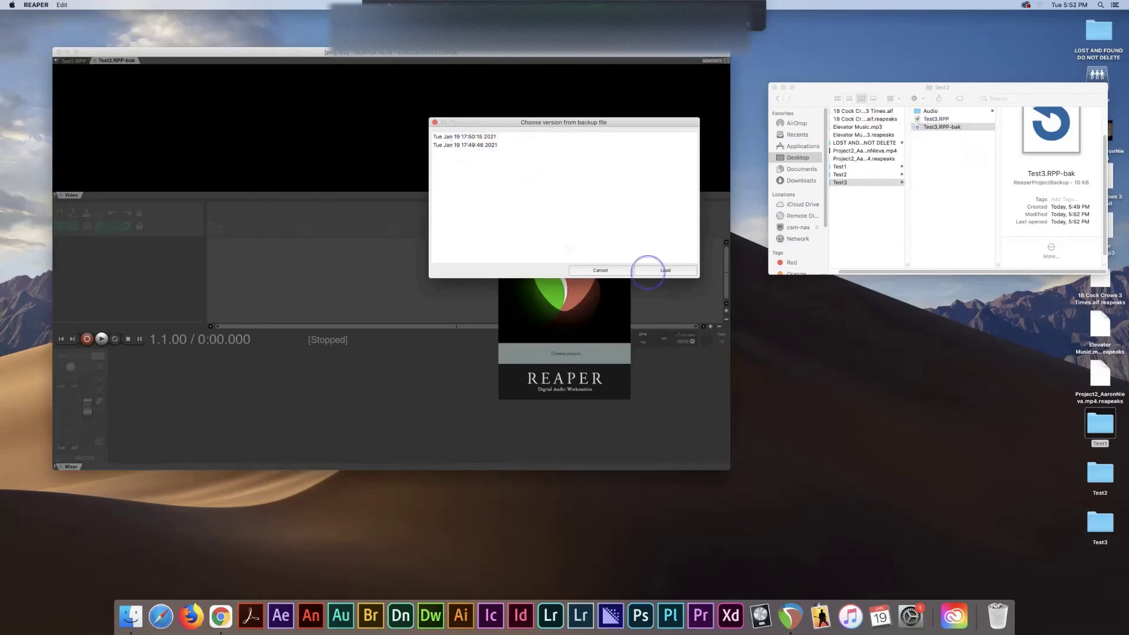
click(612, 270)
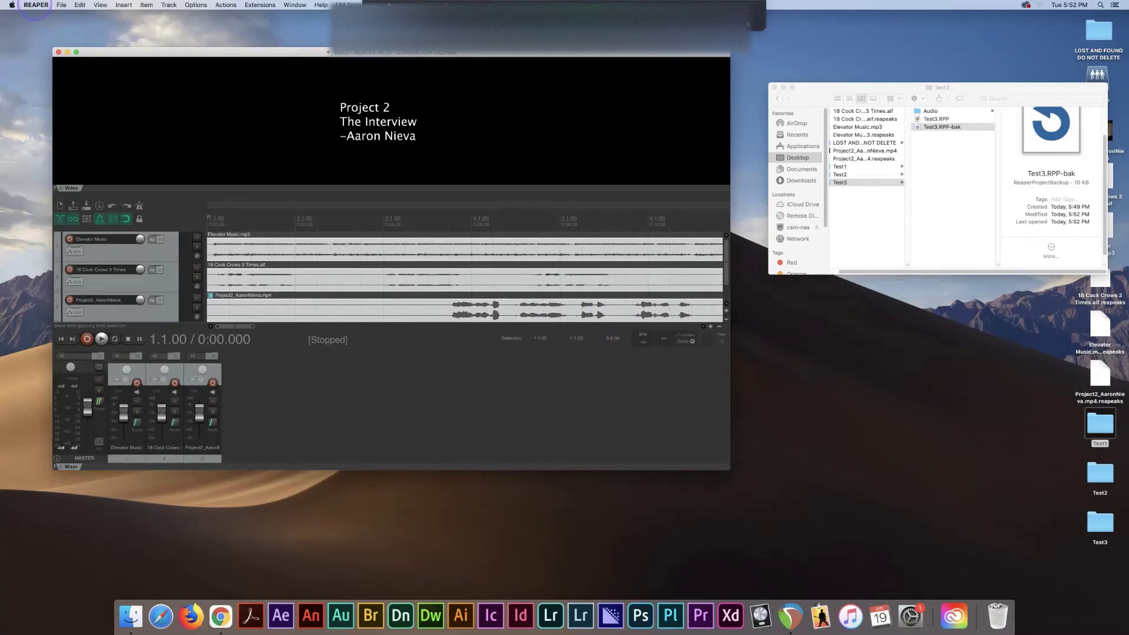
- In the Project preferences, set auto-save to every 1 minute with timestamped files in an additional directory named AUTO BACK-UP
click(36, 5)
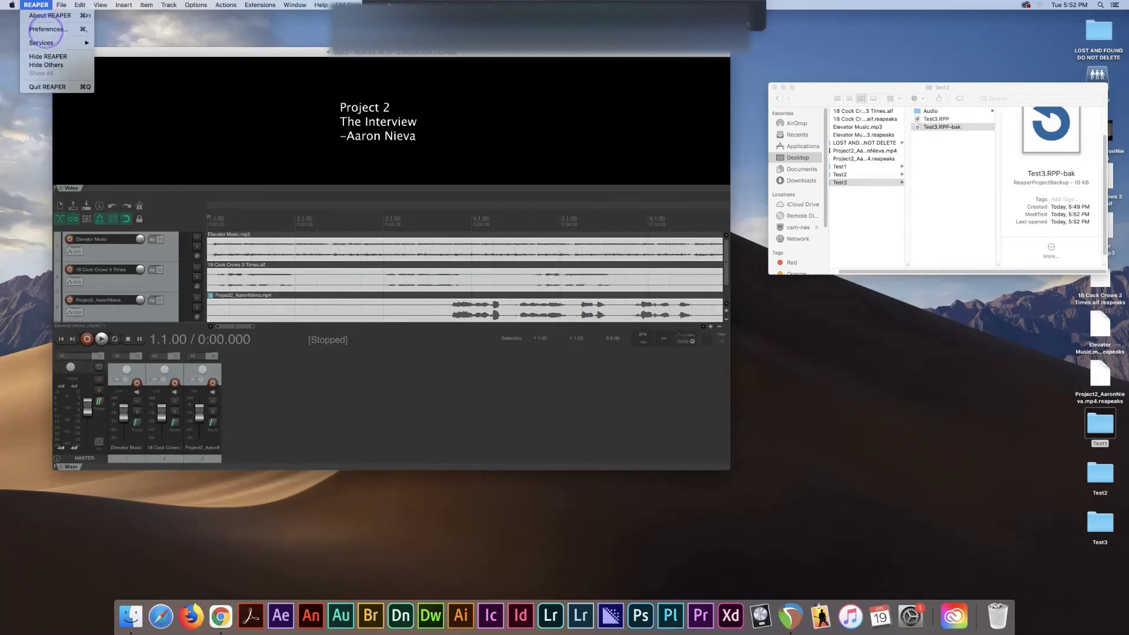
click(45, 29)
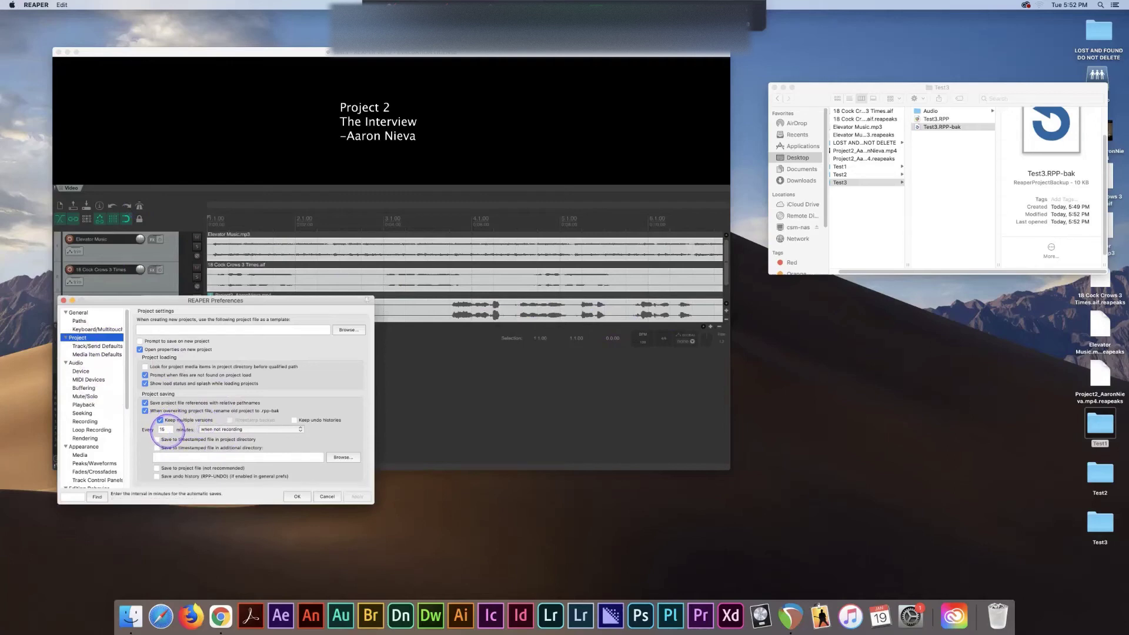
click(165, 430)
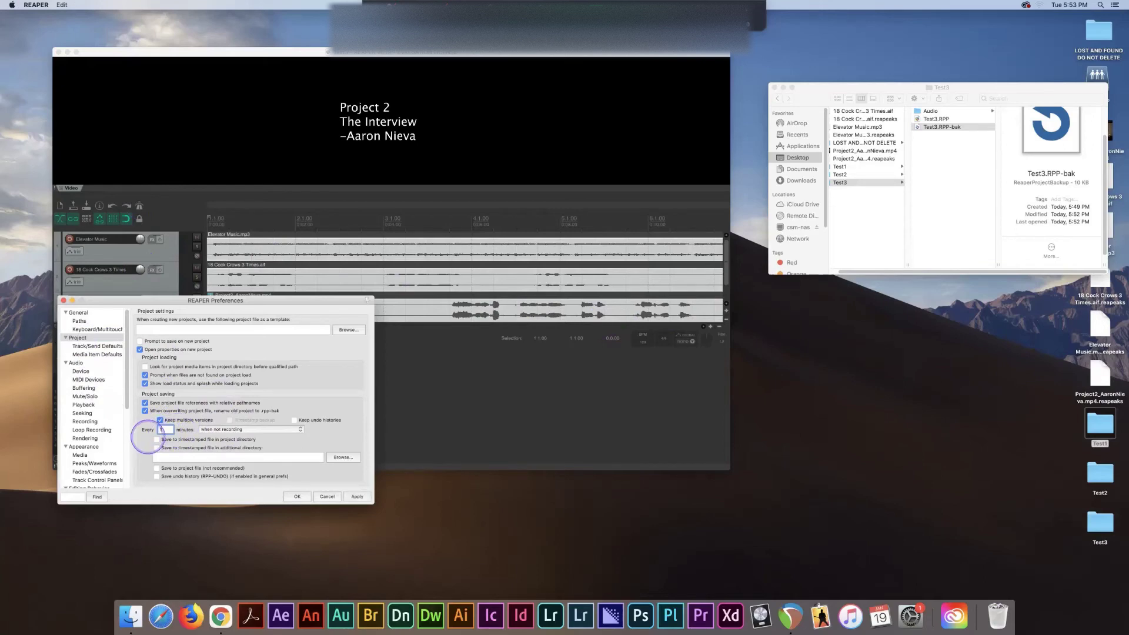
key(BackSpace)
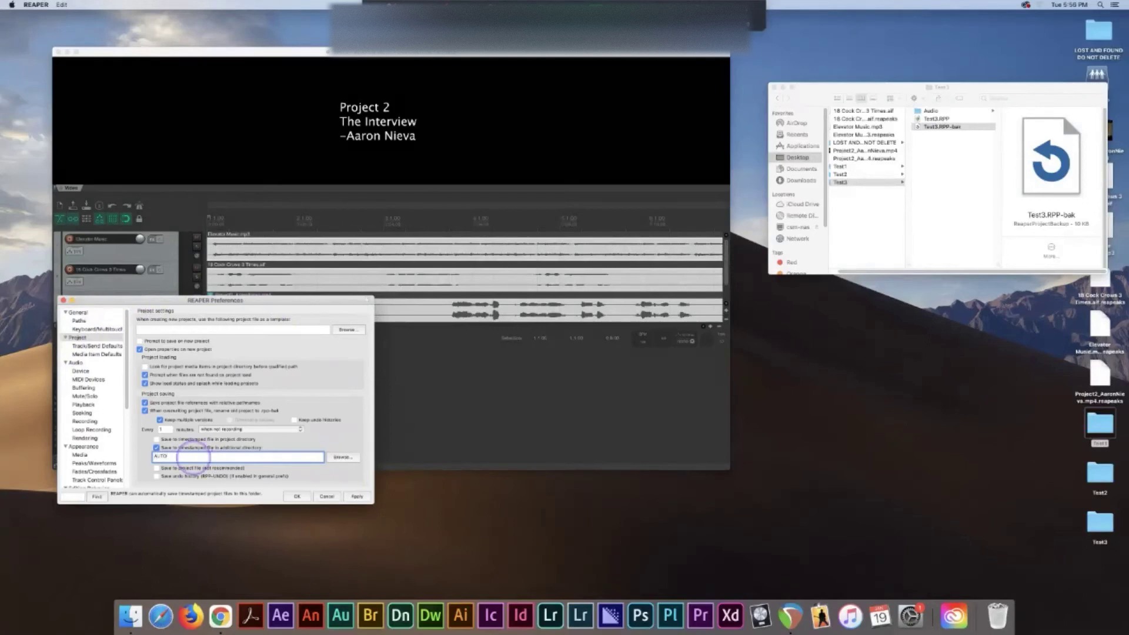
text(BACK-UP)
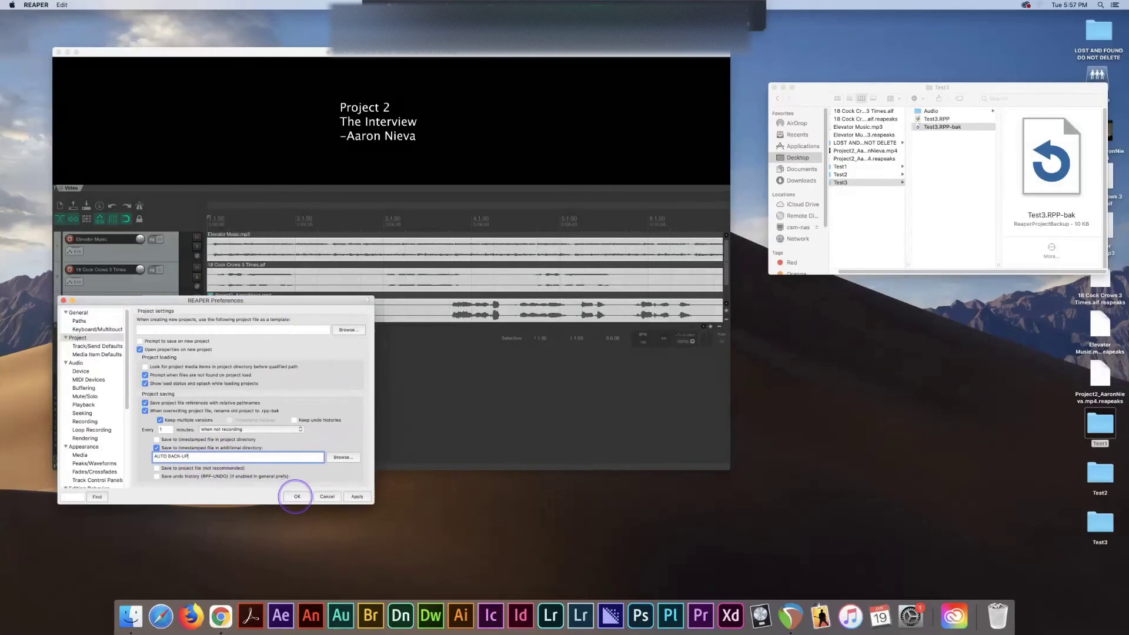
click(297, 496)
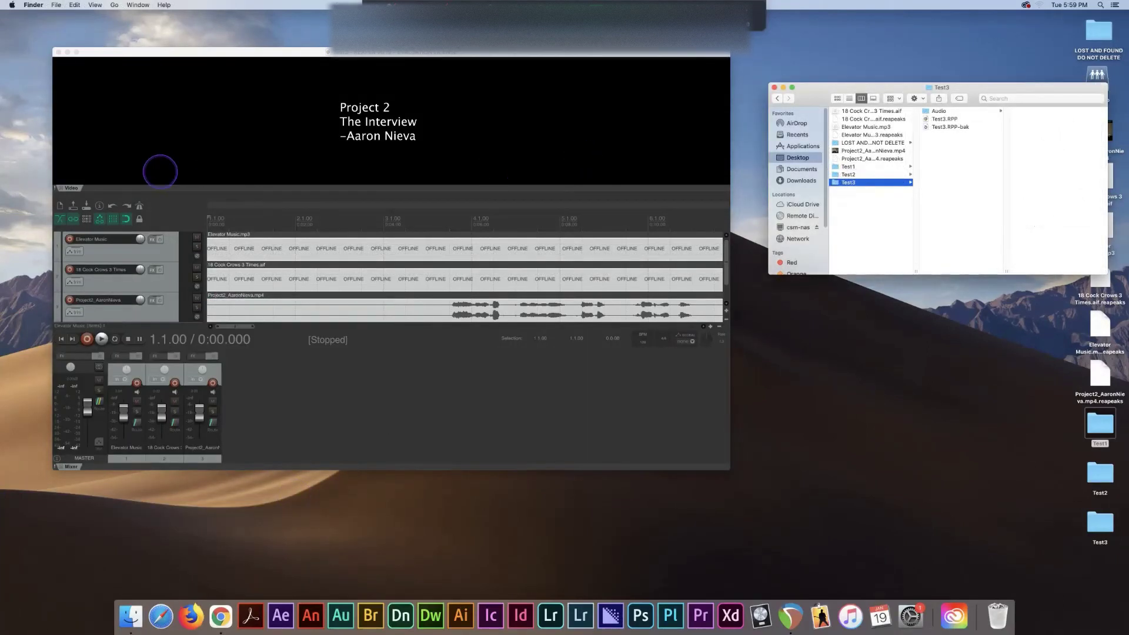
- Save the project as Test4 on the Desktop in REAPER, creating a project subdirectory and copying all media into the project directory
click(142, 86)
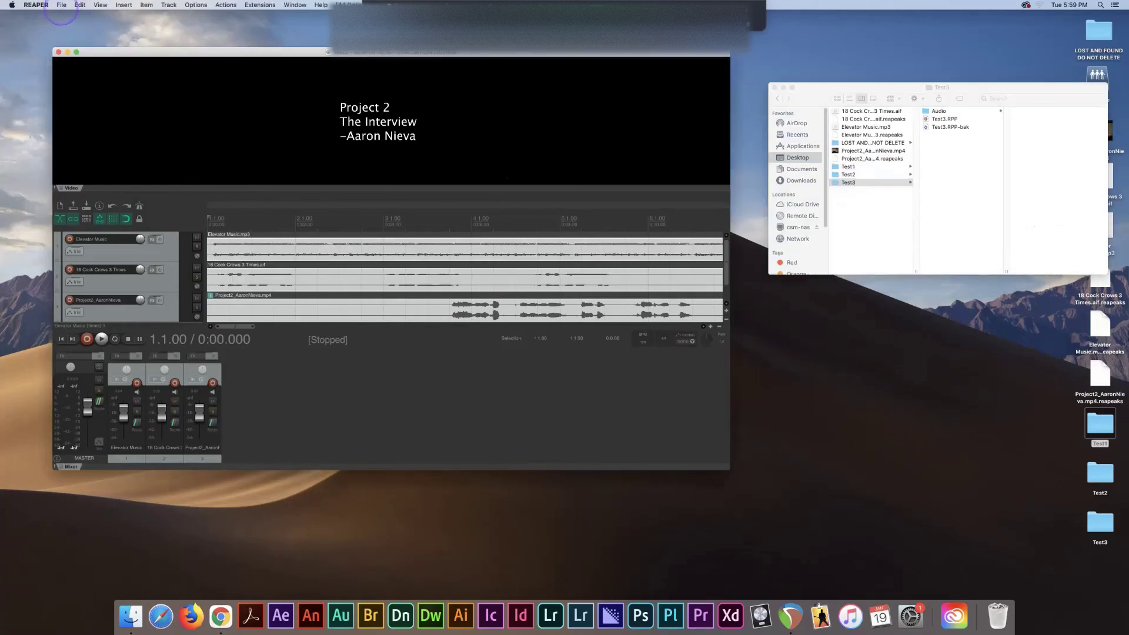
click(61, 6)
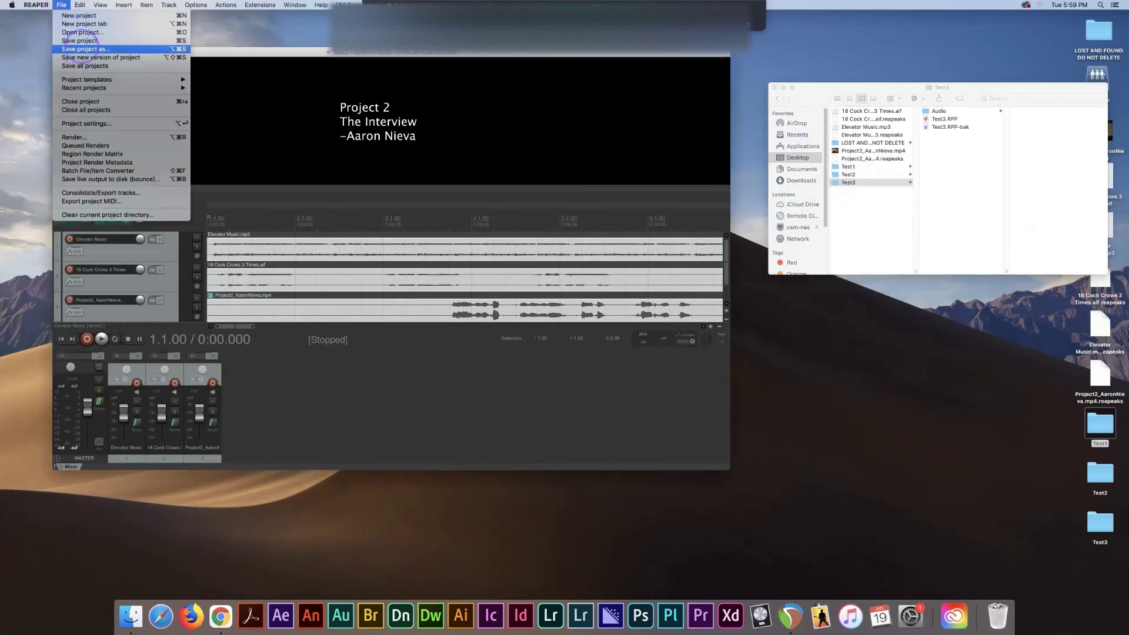
click(82, 48)
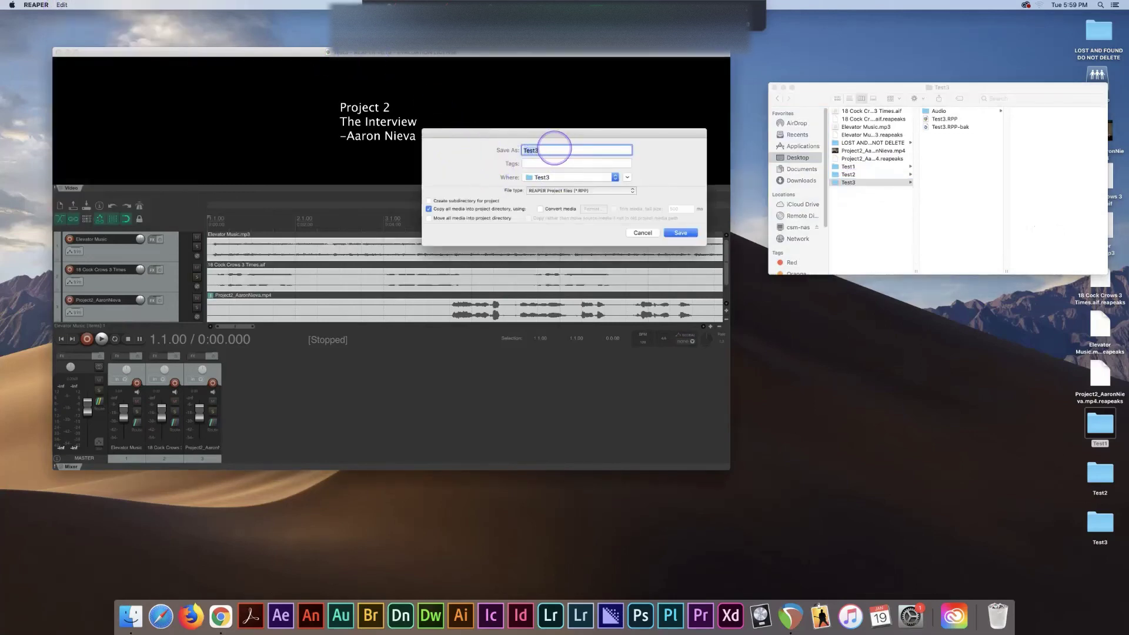
text(Test4)
click(574, 177)
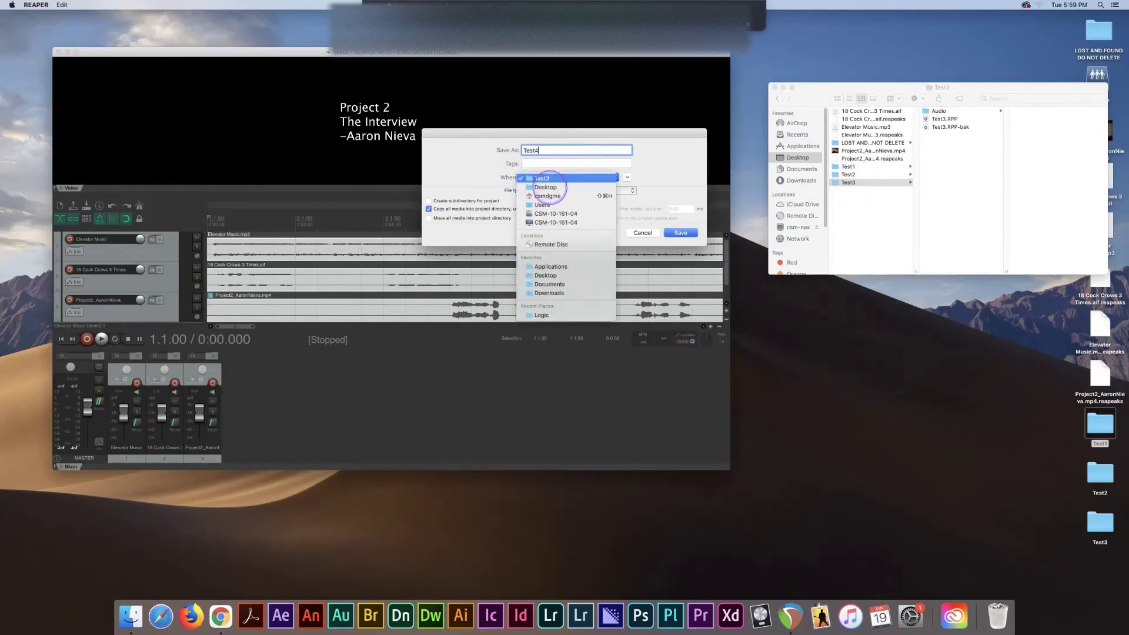
click(564, 272)
click(429, 200)
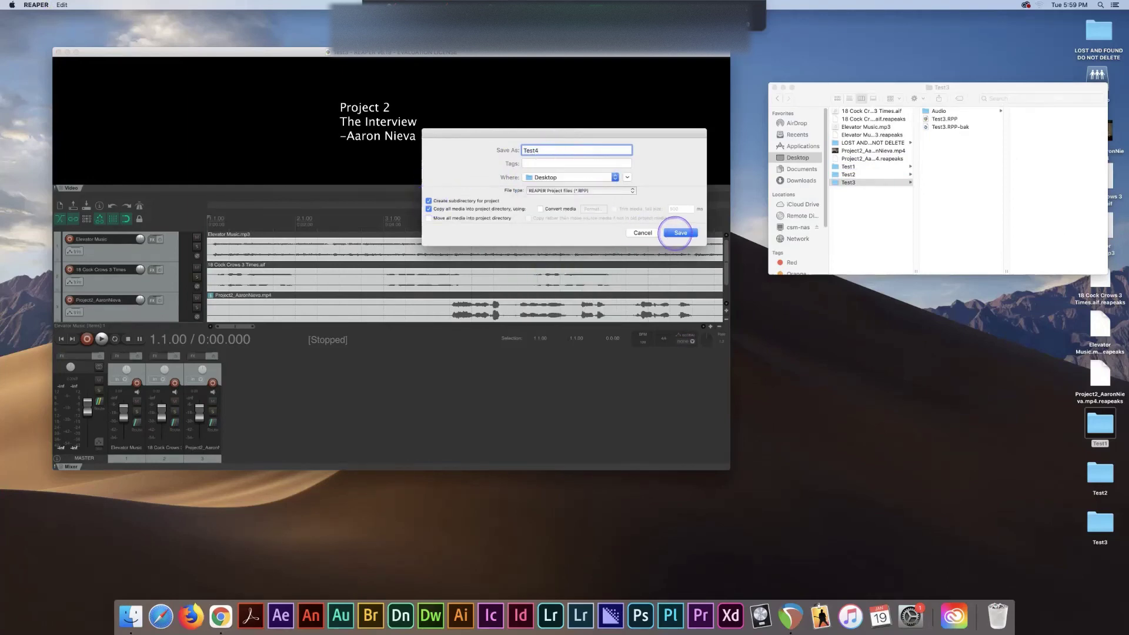
click(678, 233)
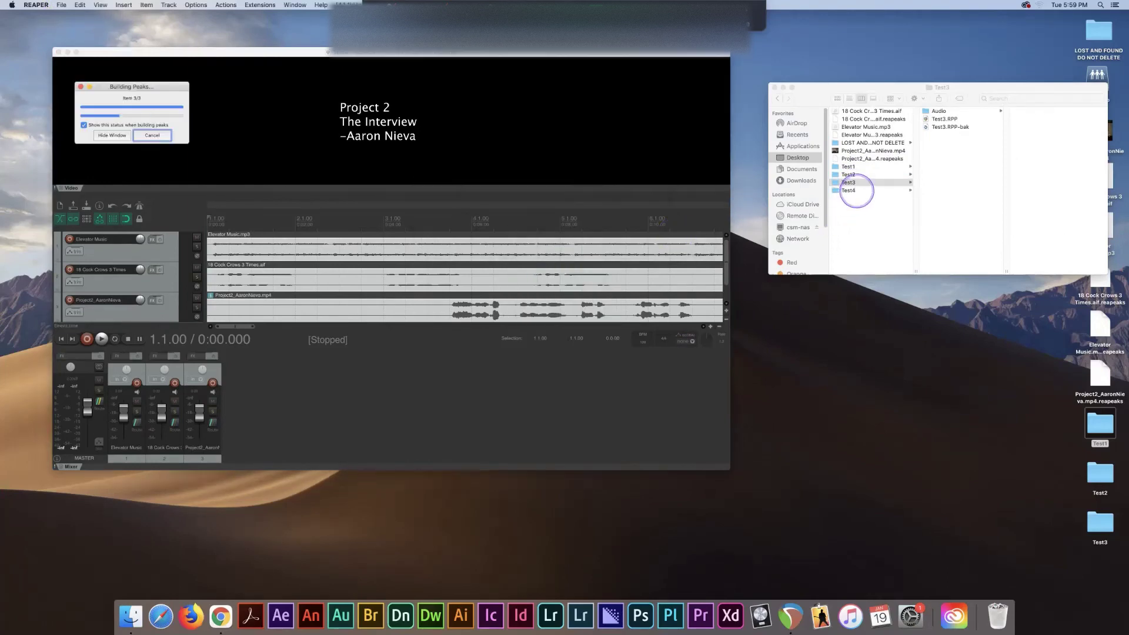
- Browse the Test4 folder in Finder, checking the Audio, peaks and AUTO BACK-UP folders and the Test4.RPP project file
click(852, 191)
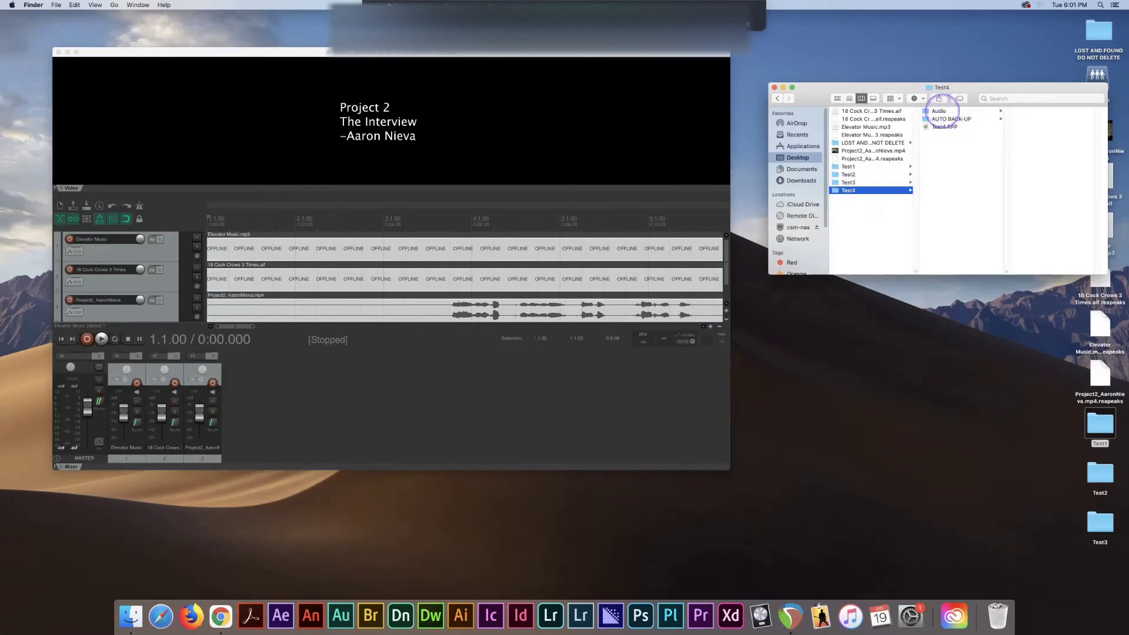
click(941, 111)
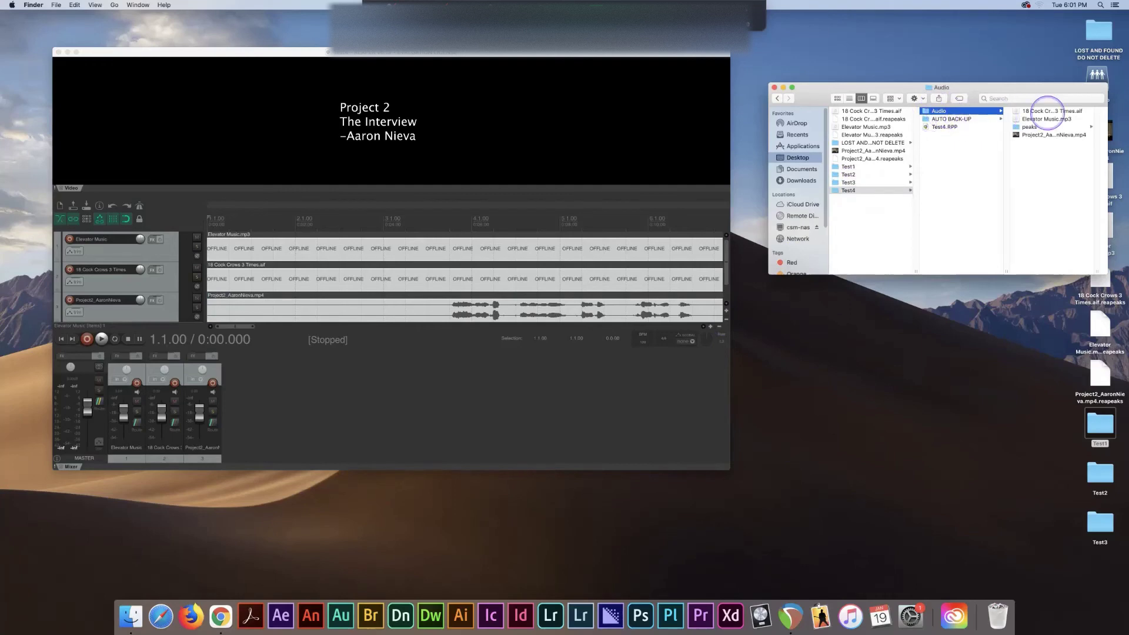
click(1029, 126)
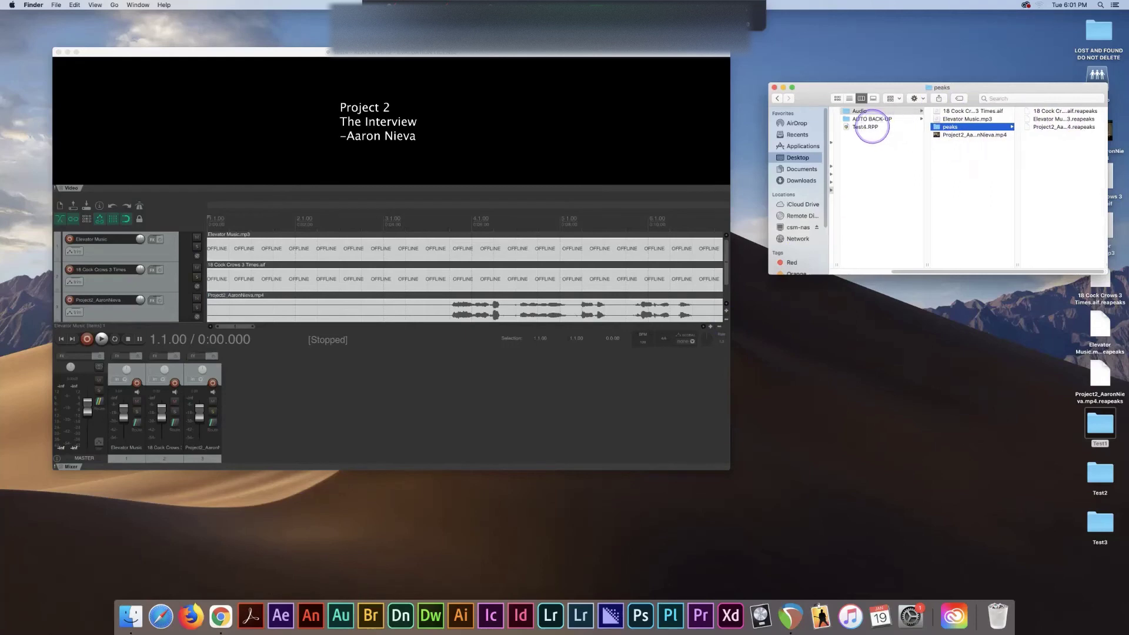
click(867, 119)
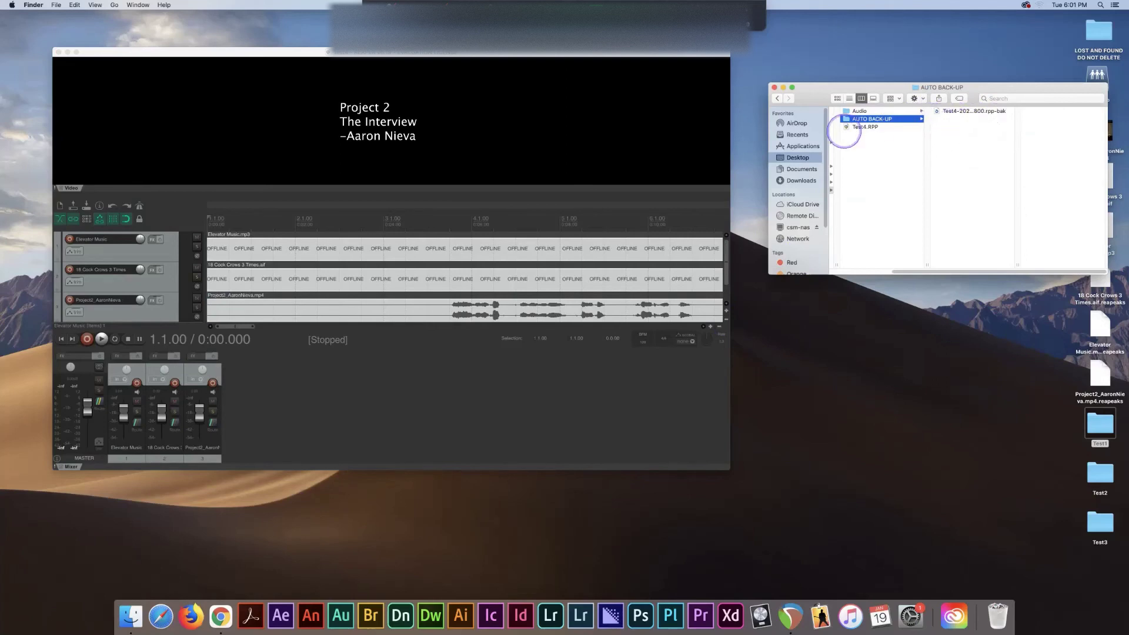
click(870, 126)
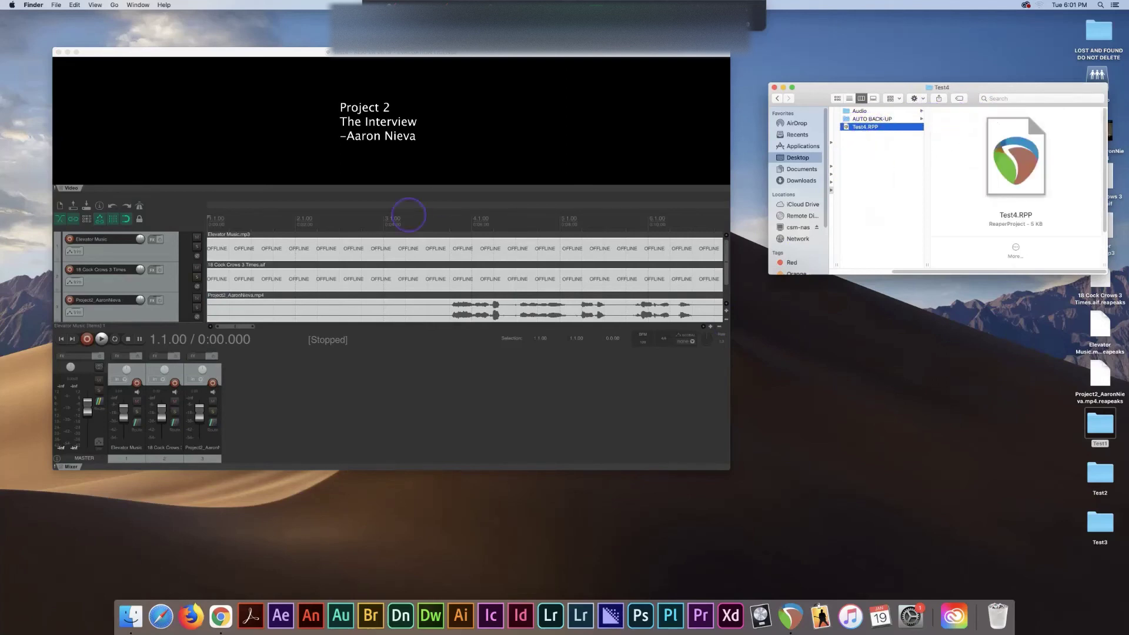
- Switch back to REAPER and save the Test4 project again
click(207, 166)
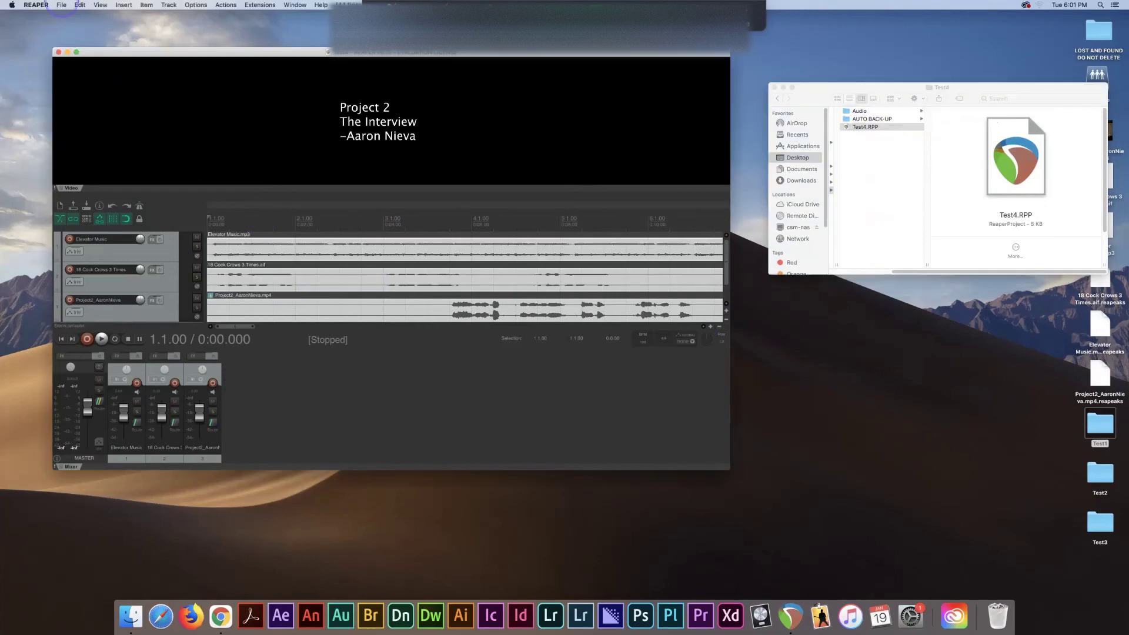
click(61, 5)
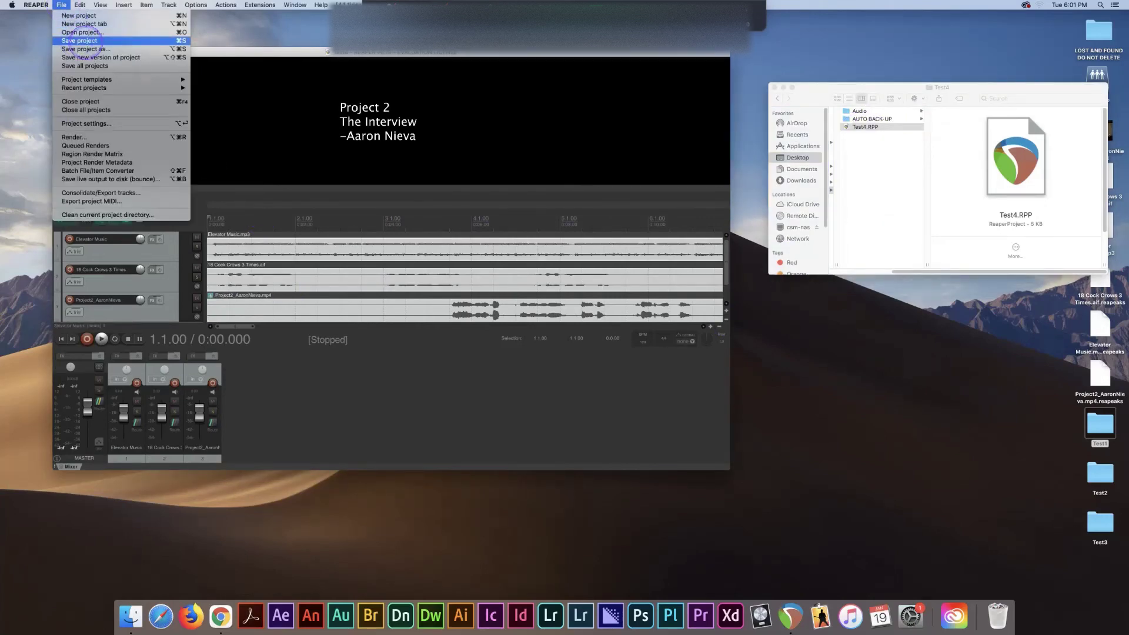
click(87, 41)
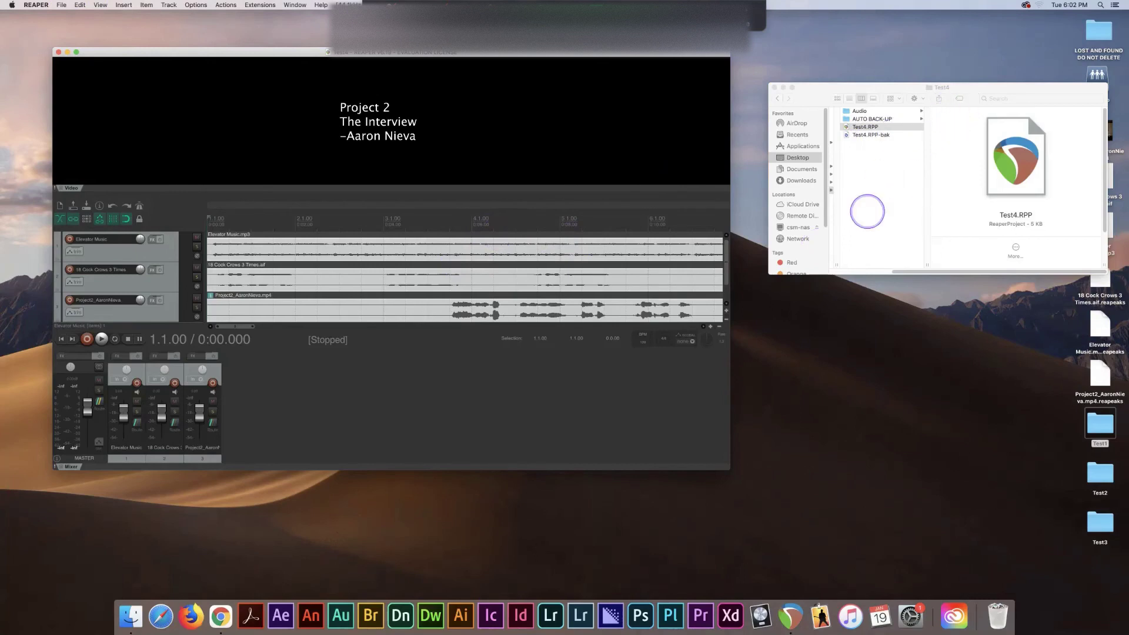
scroll(888, 251, left, 2)
scroll(887, 250, left, 5)
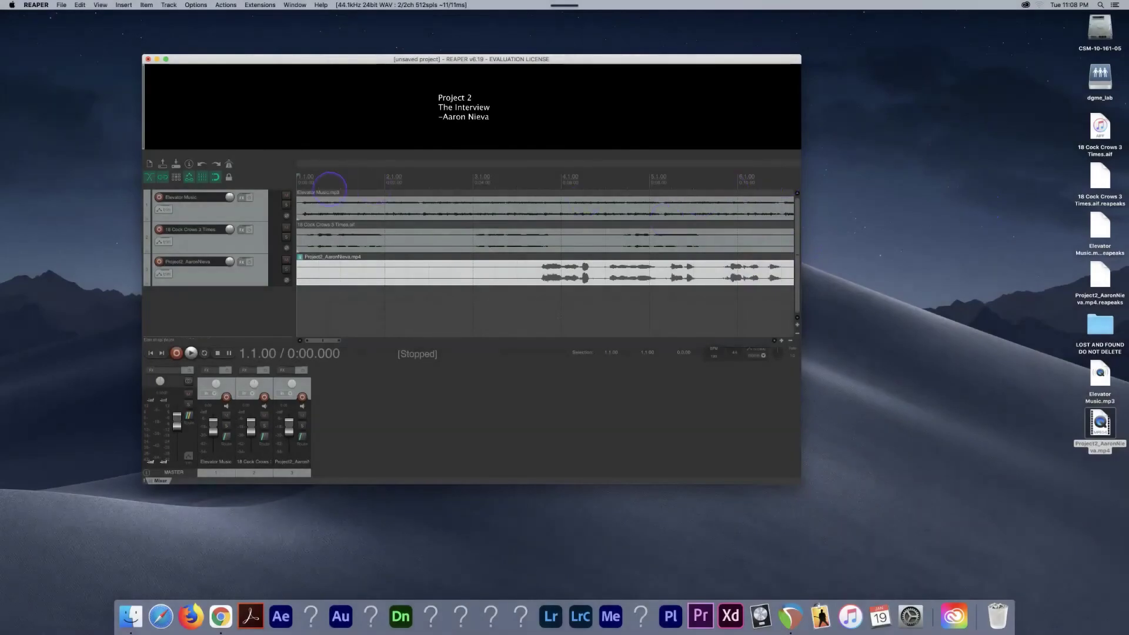
- In the Project preferences, keep multiple backup versions and auto-save every 1 minute to timestamped files in an additional directory named auto back up
click(37, 4)
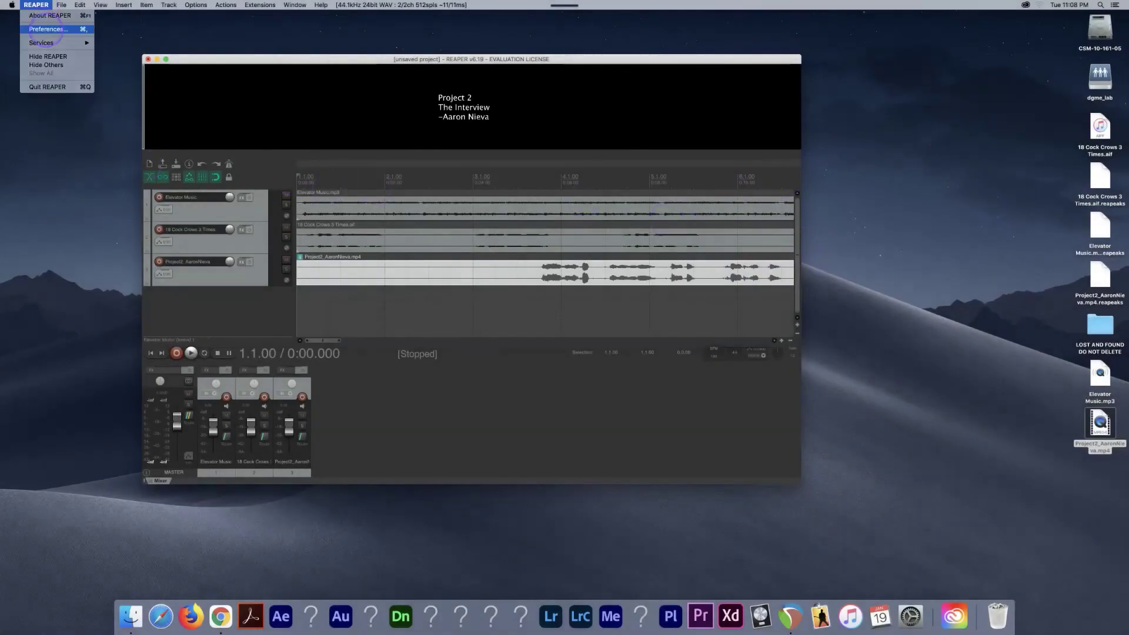
click(47, 29)
scroll(86, 358, up, 2)
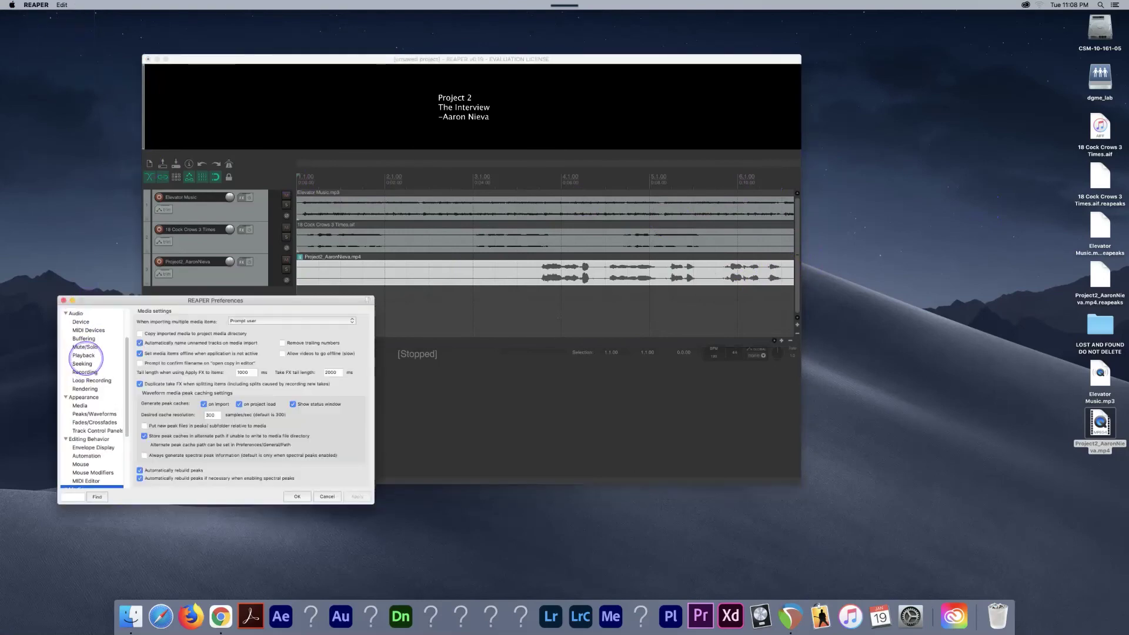
scroll(86, 358, up, 3)
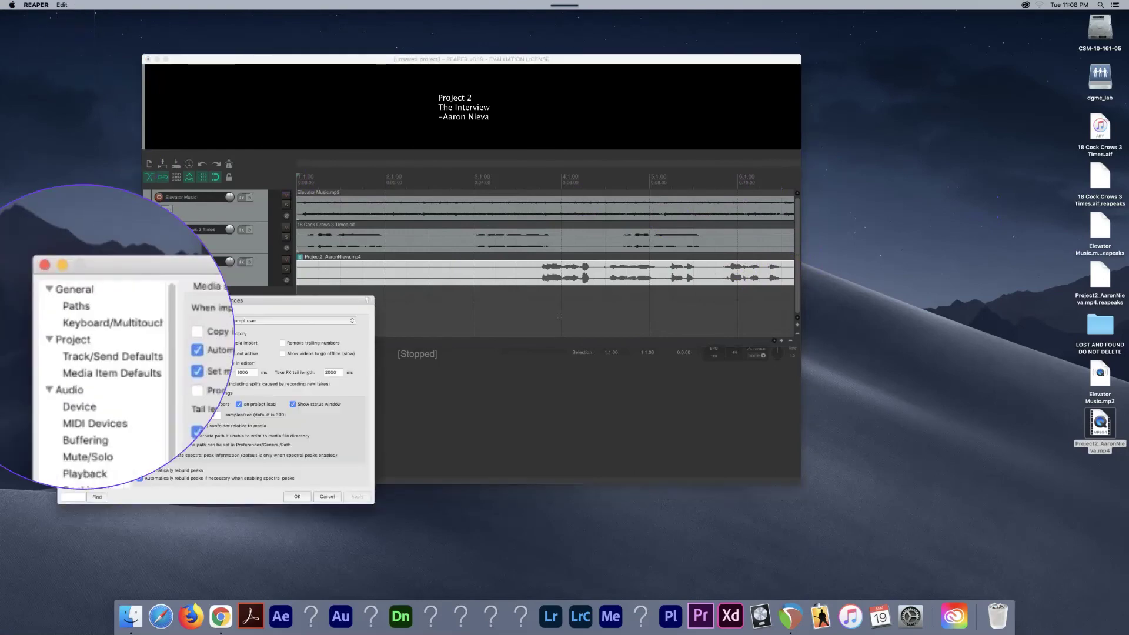
click(82, 337)
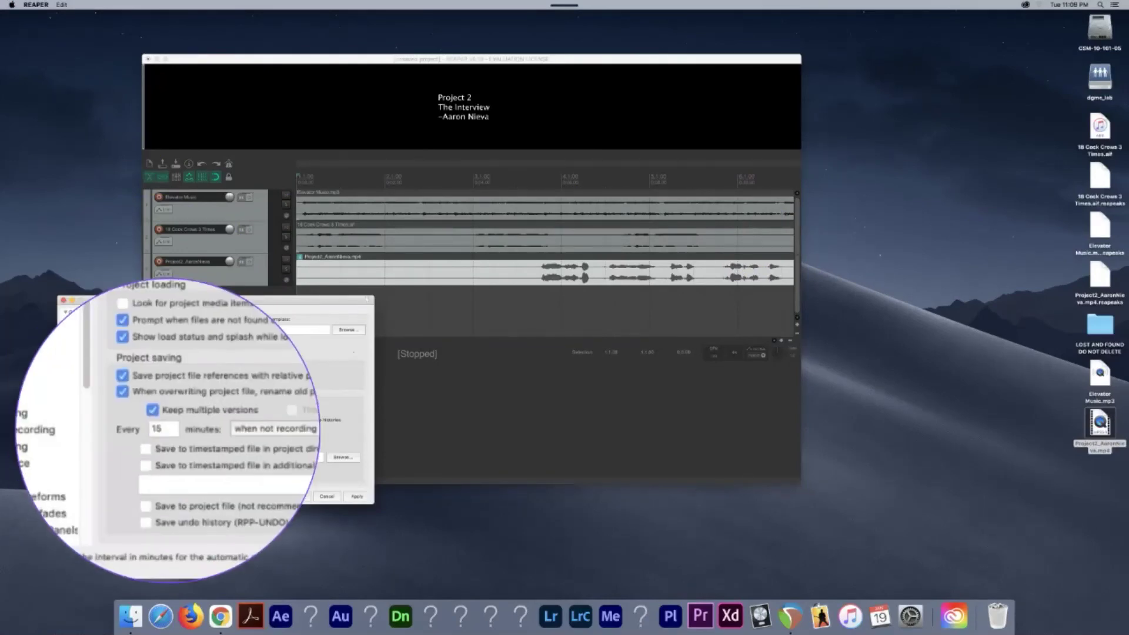
click(165, 429)
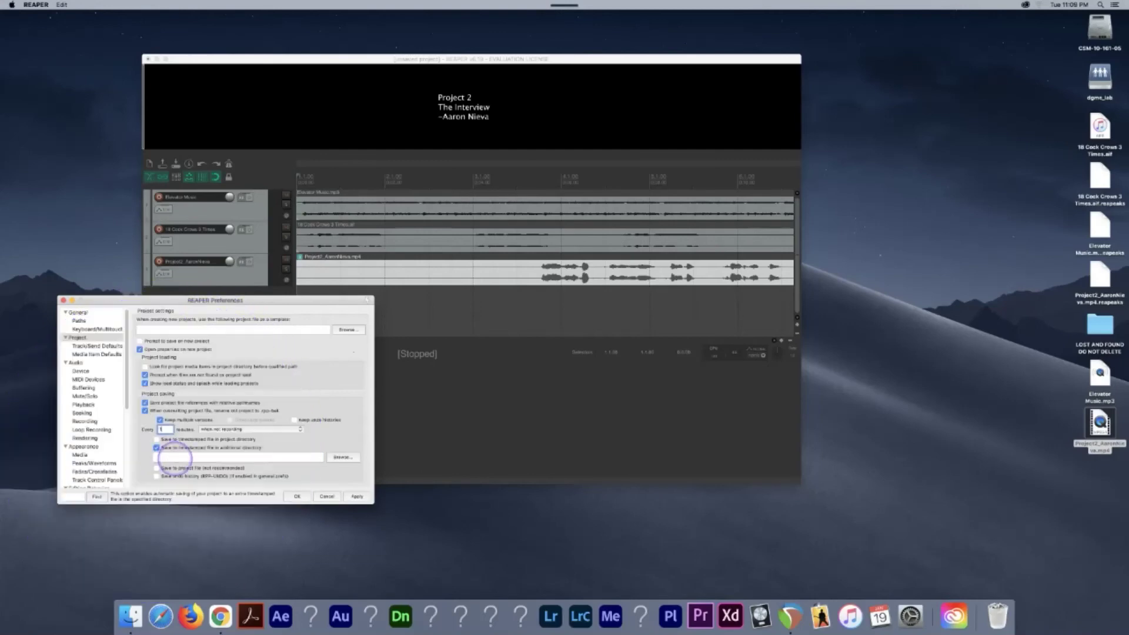
click(157, 447)
click(175, 456)
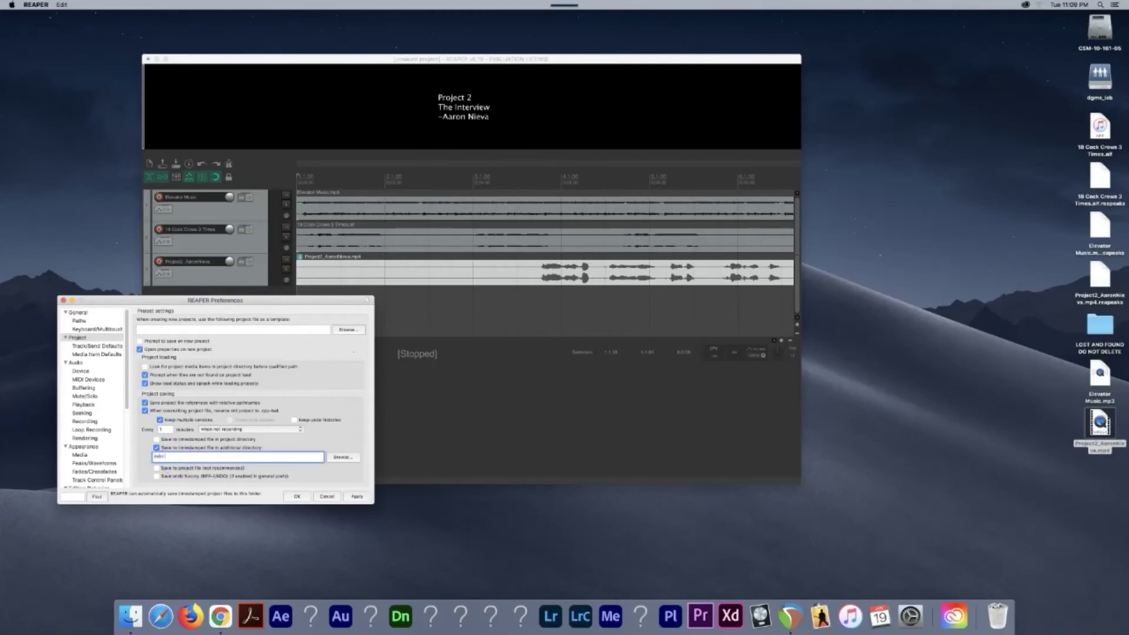
text(auto back up)
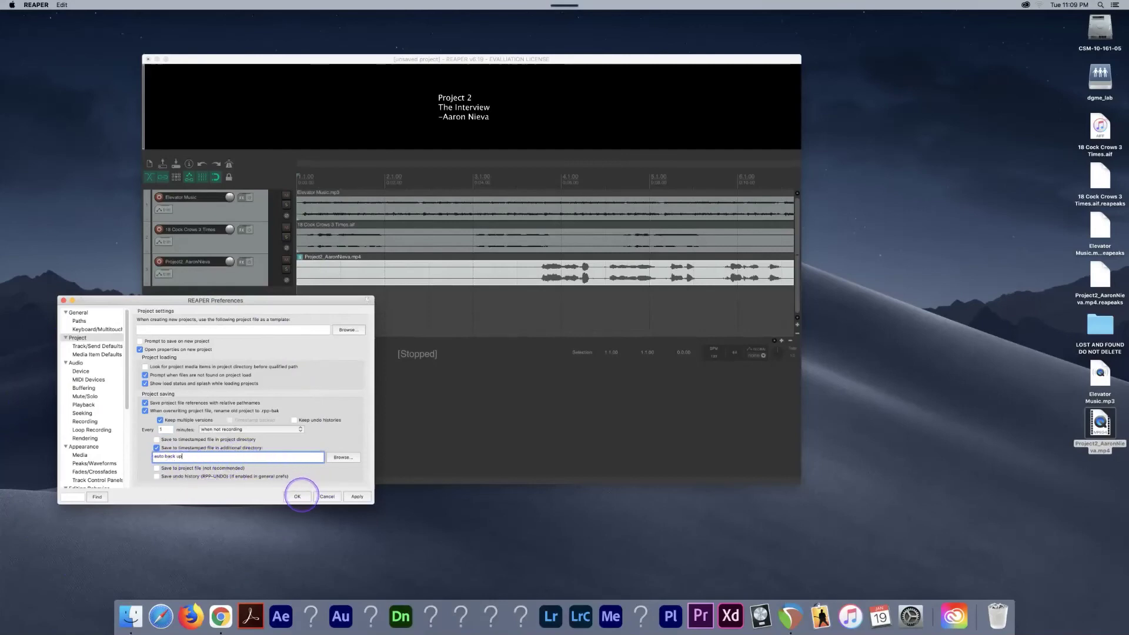
click(297, 497)
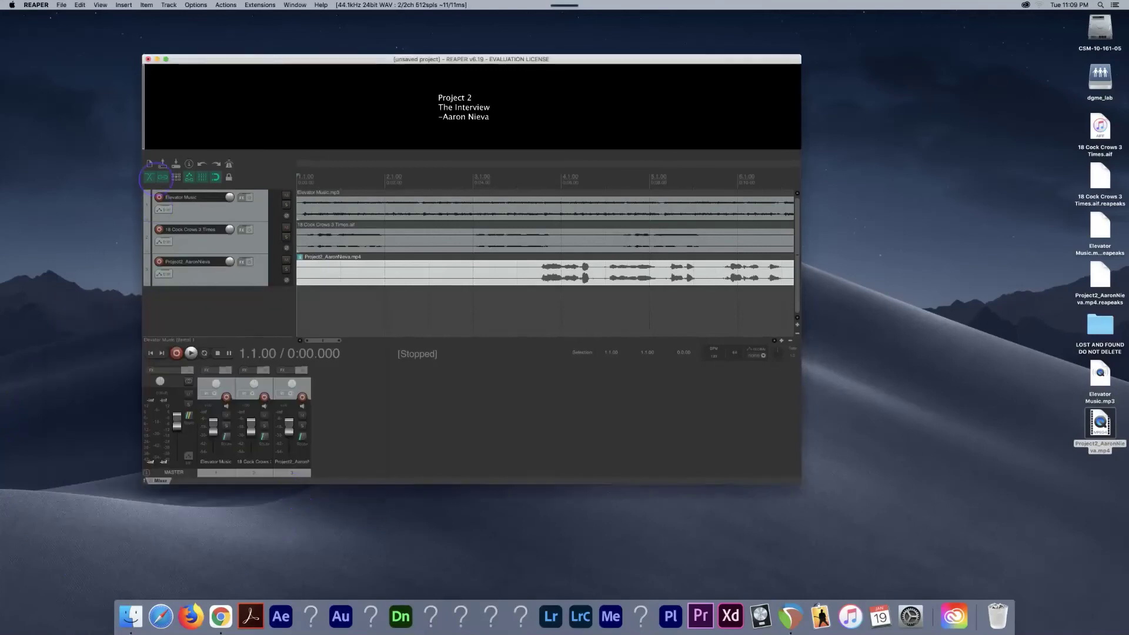
- In the project settings, set the path for saving media files to Audio and store it as the default project settings
click(37, 5)
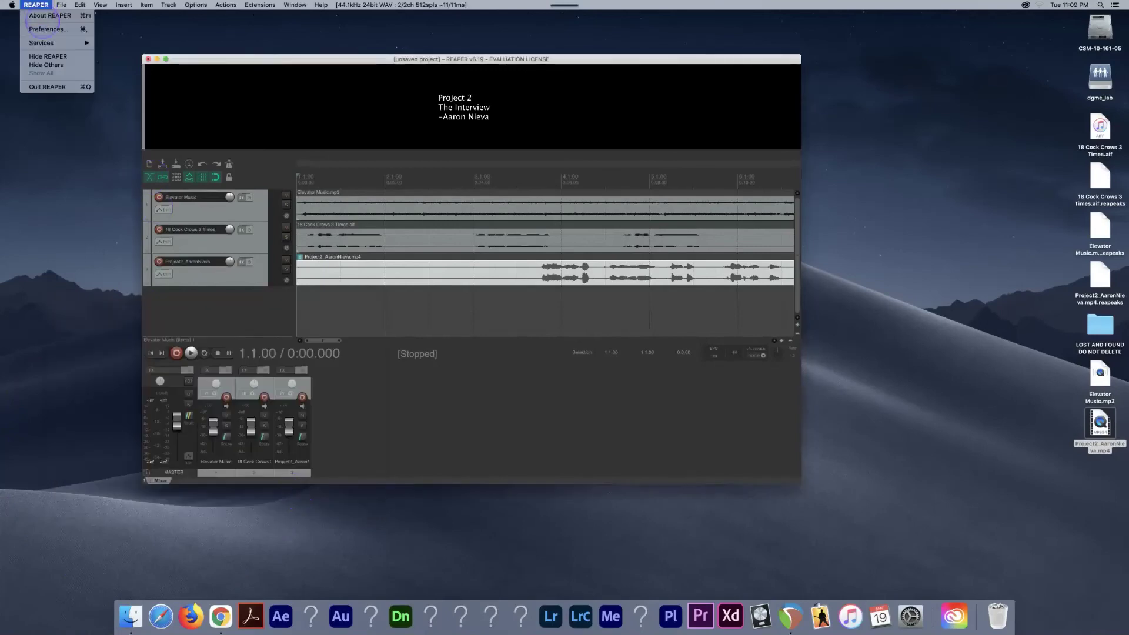
mouse_move(61, 5)
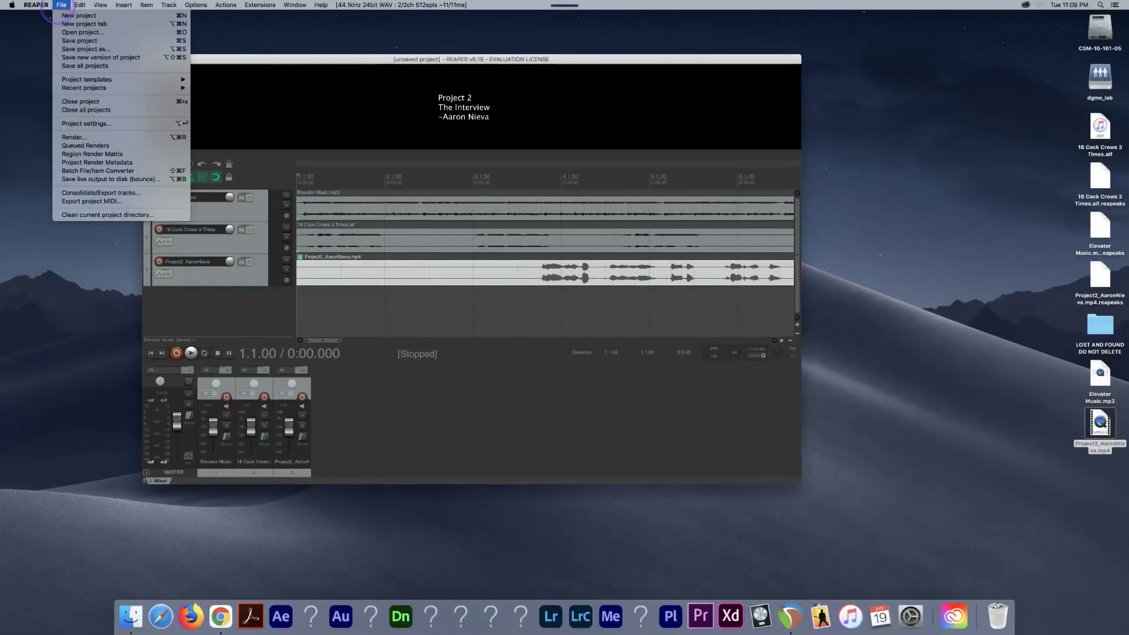
click(80, 124)
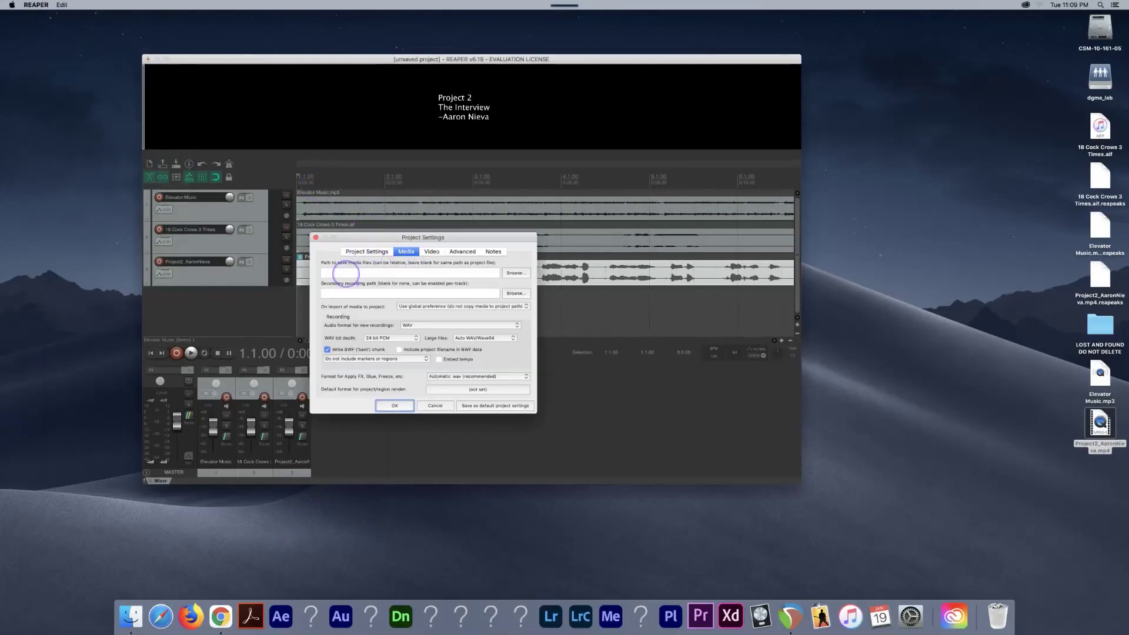
click(346, 273)
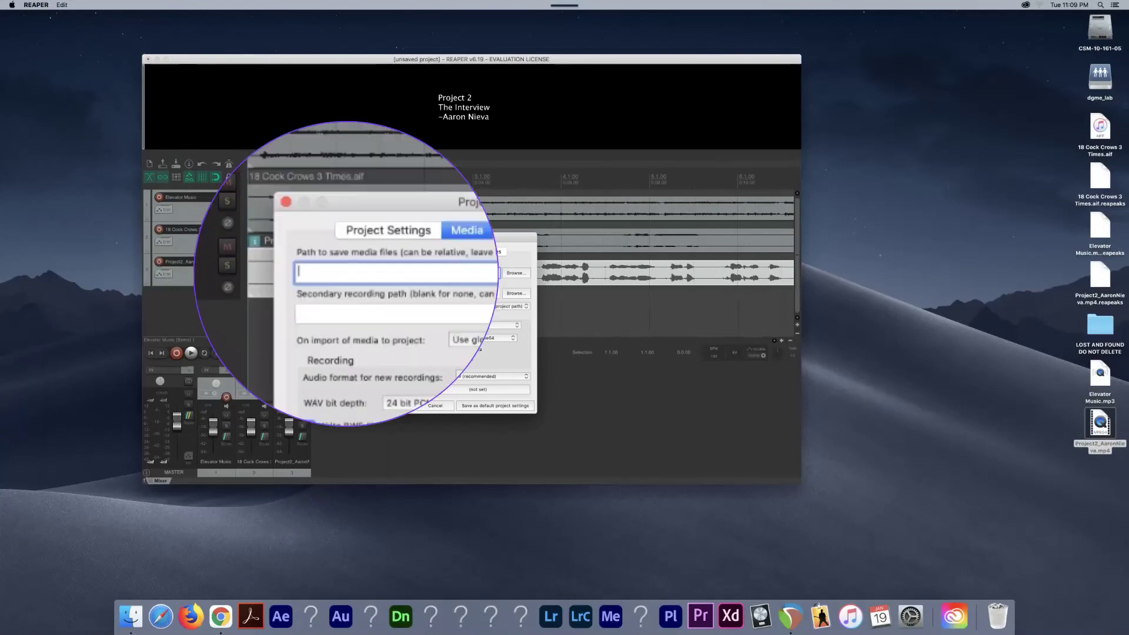
text(Audio)
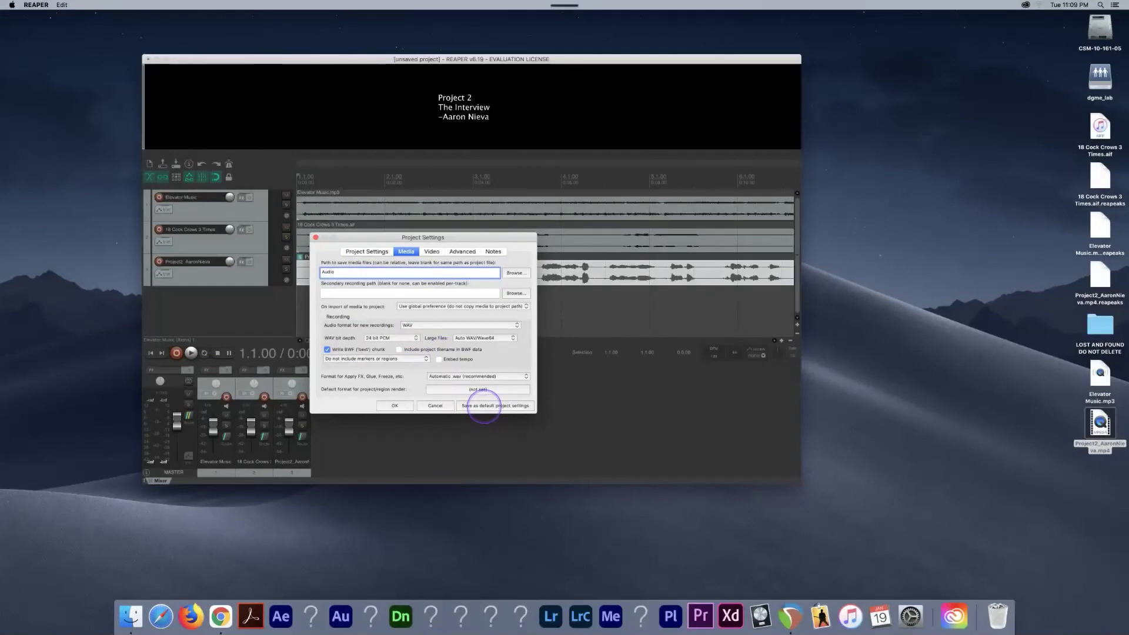
click(483, 405)
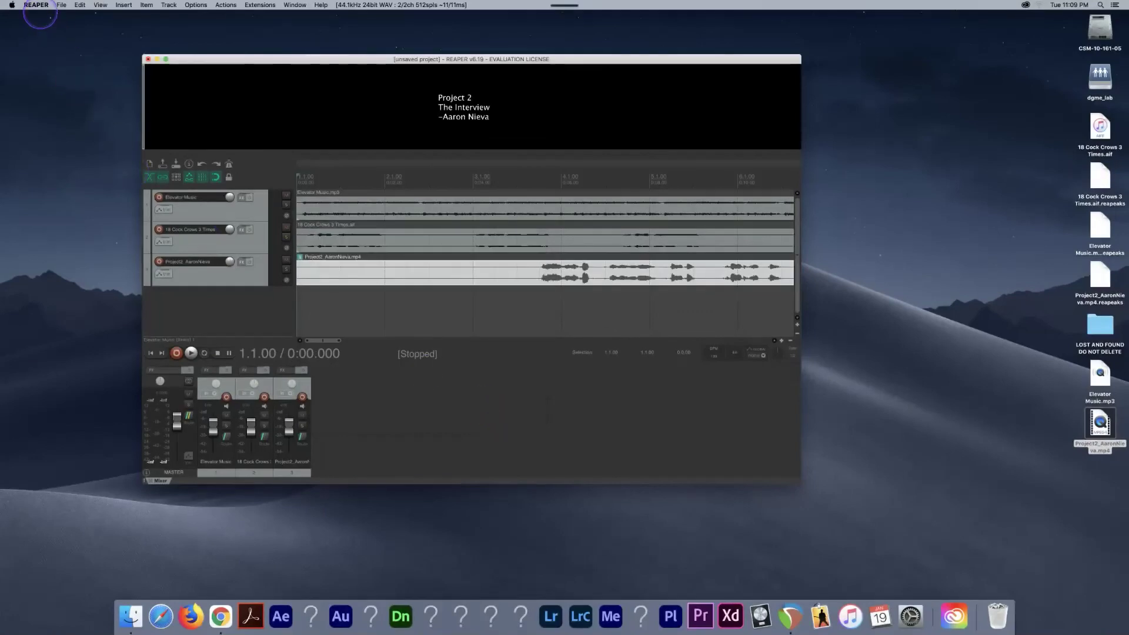
- In the Media preferences, enable putting new peak files in a peaks subfolder relative to the media
click(38, 7)
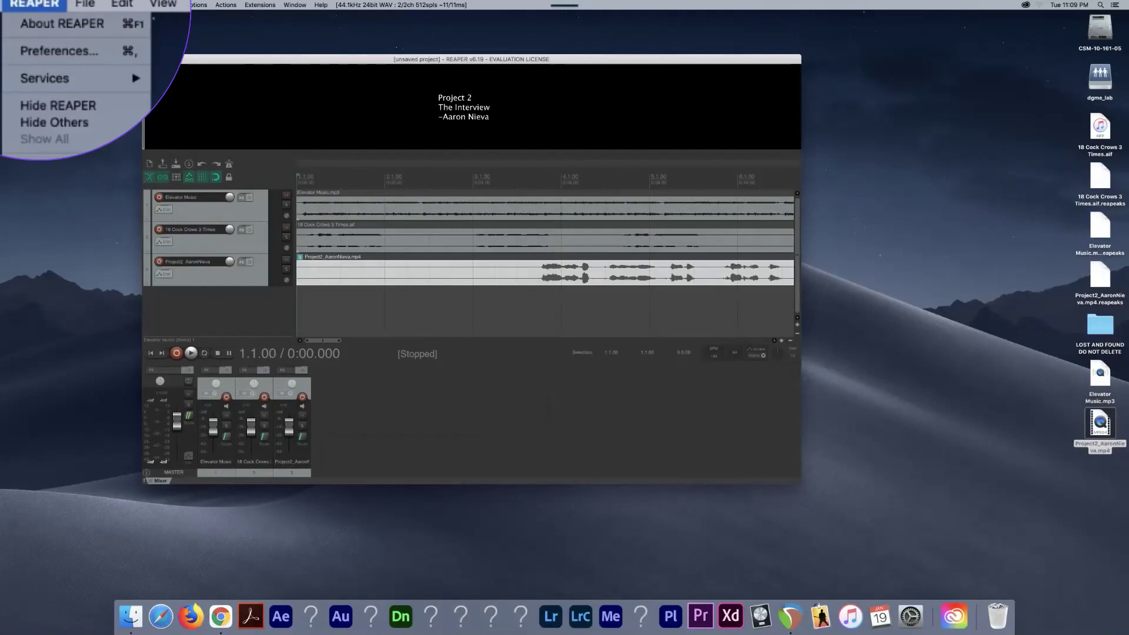
click(53, 28)
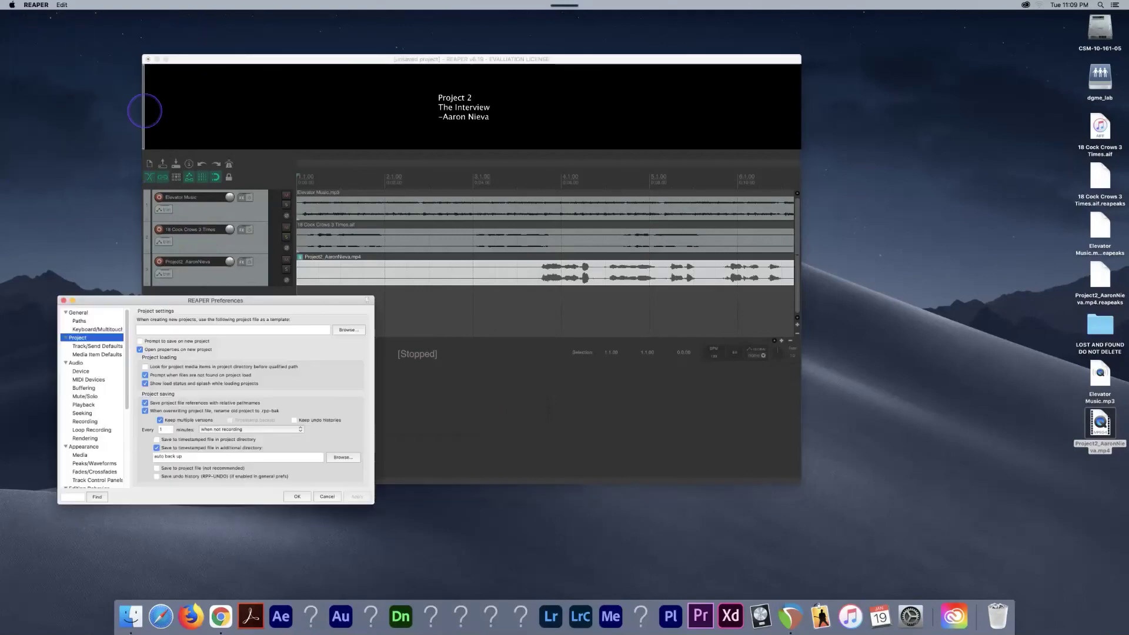
scroll(97, 413, down, 5)
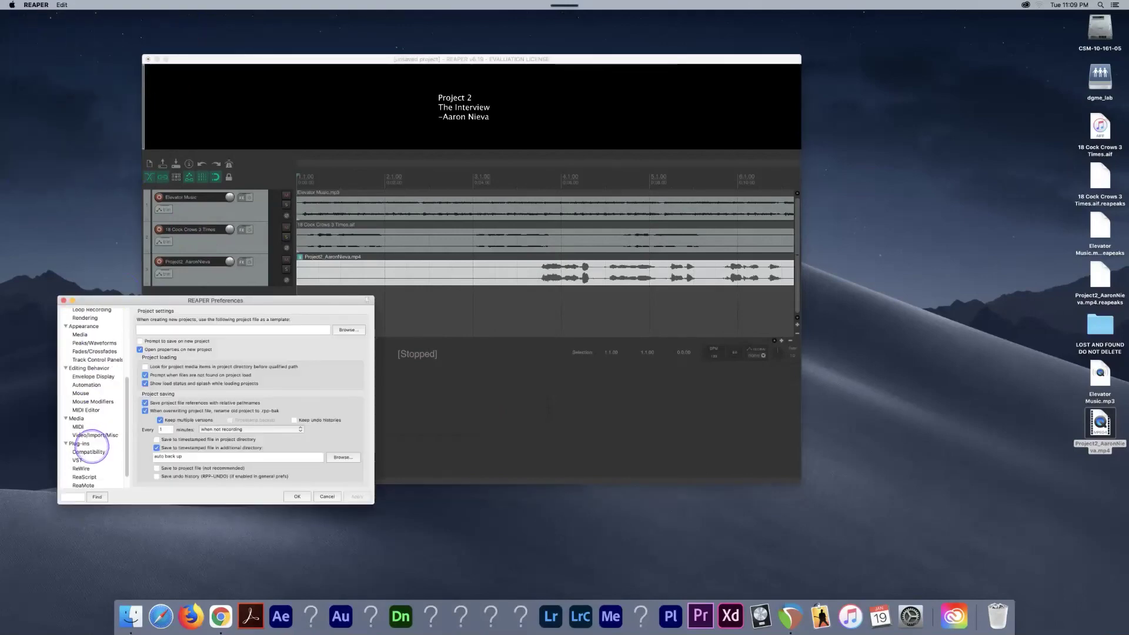
click(77, 418)
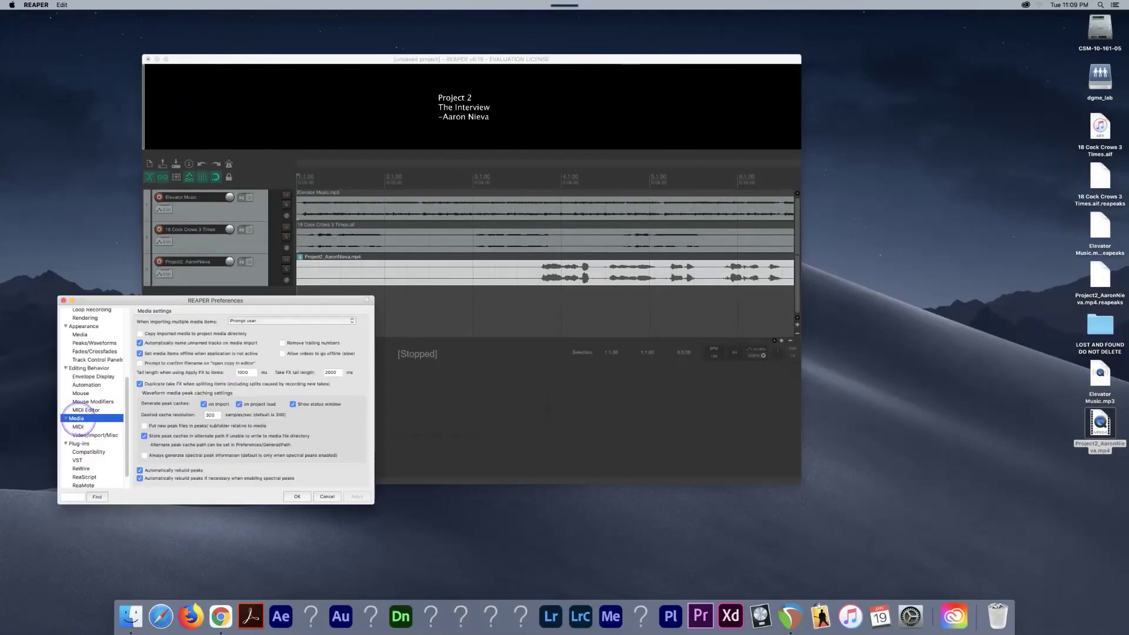
click(144, 425)
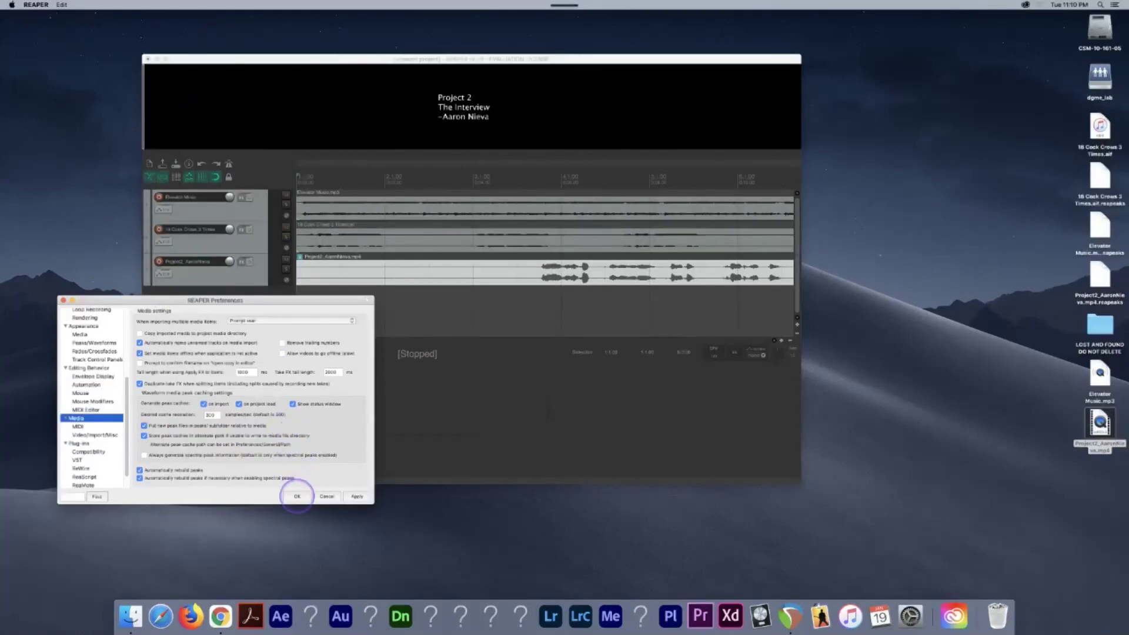
click(297, 496)
click(508, 365)
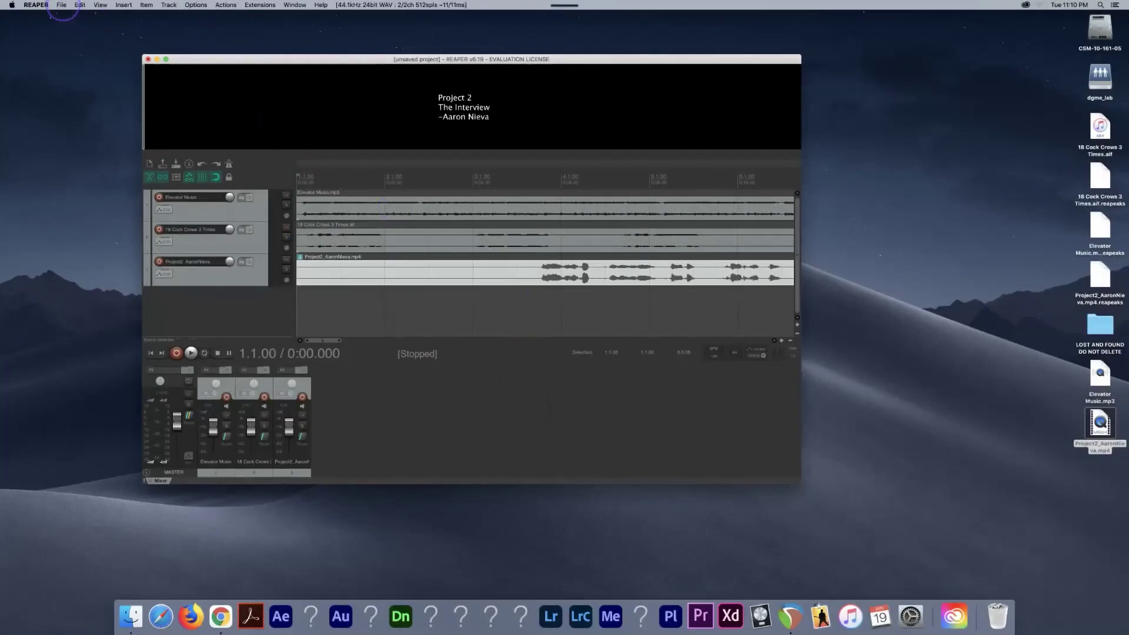
- Save the project as Test 1 on the Desktop, creating a project subdirectory and copying all media into the project directory
click(61, 4)
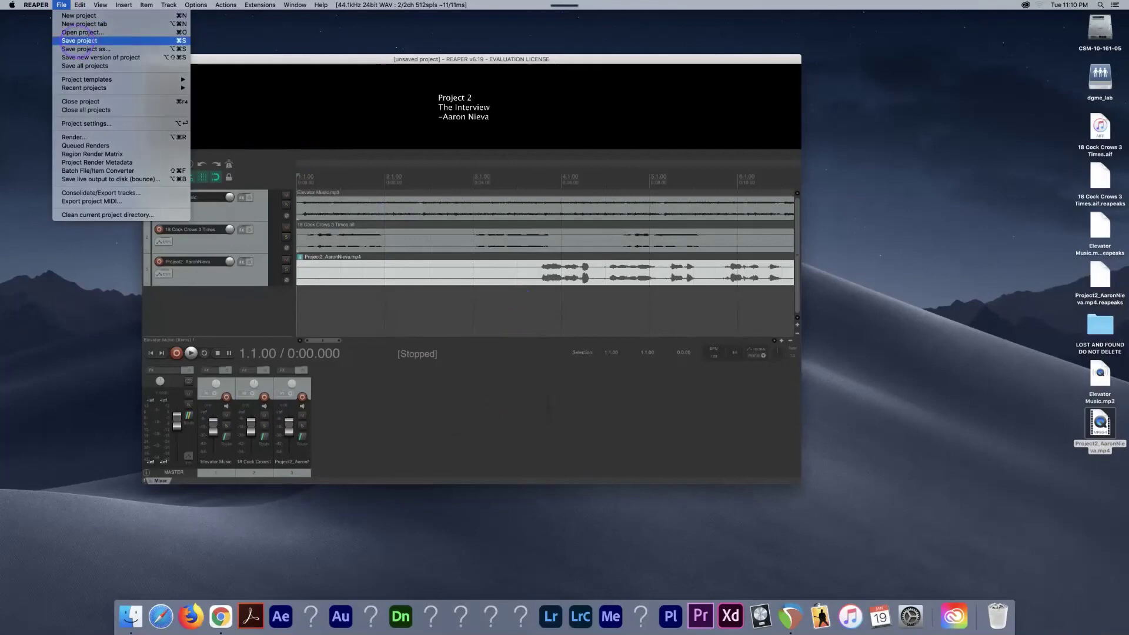
click(80, 41)
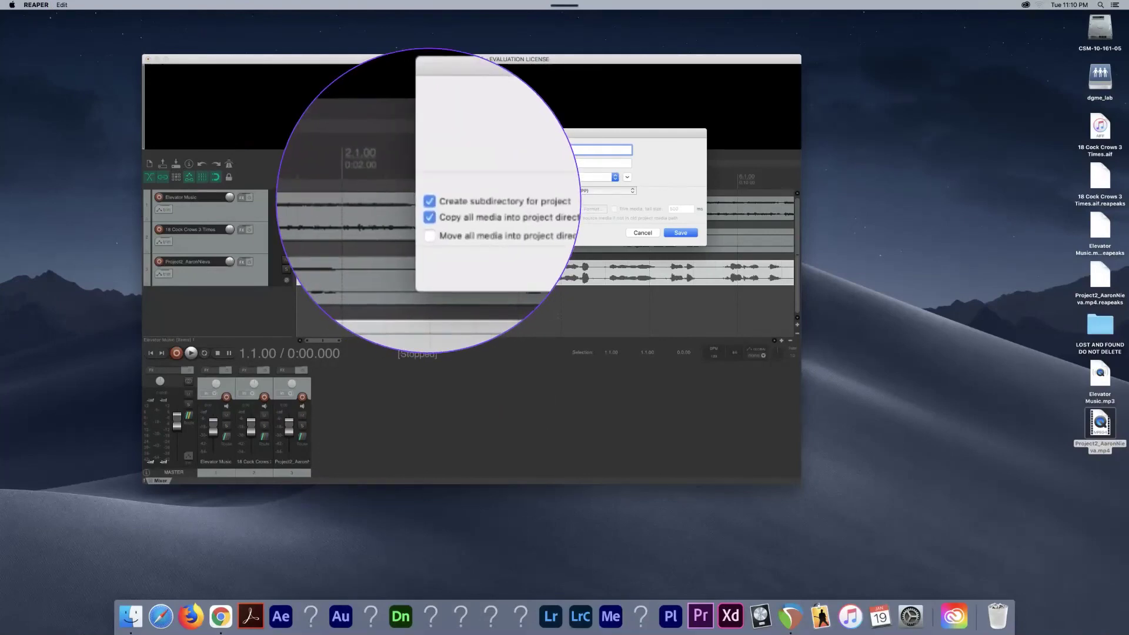
click(429, 202)
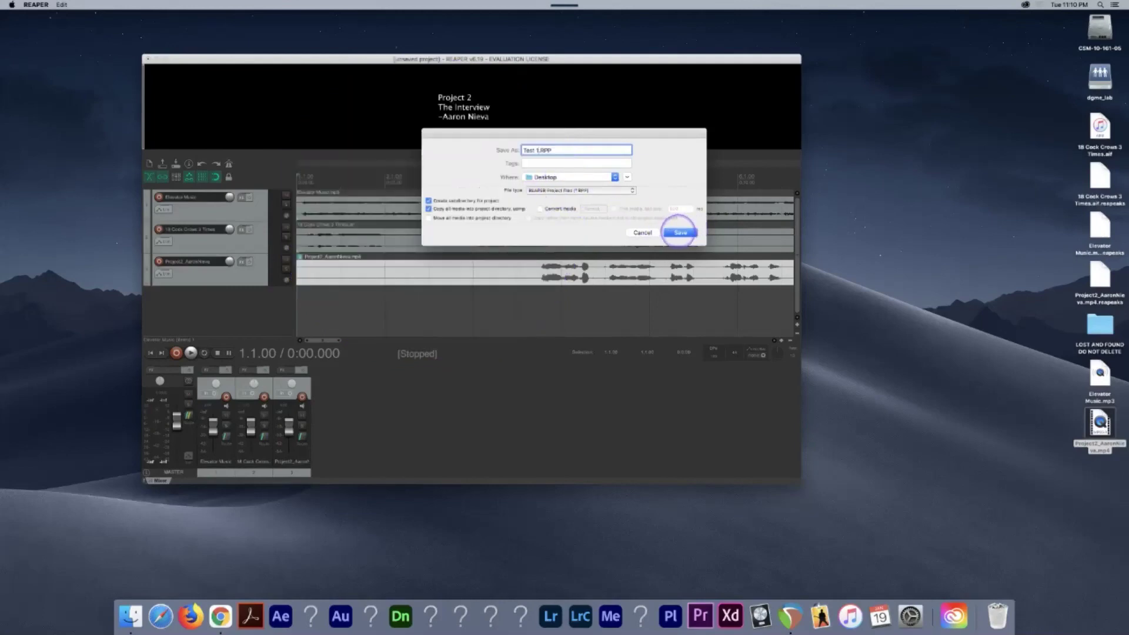
click(680, 233)
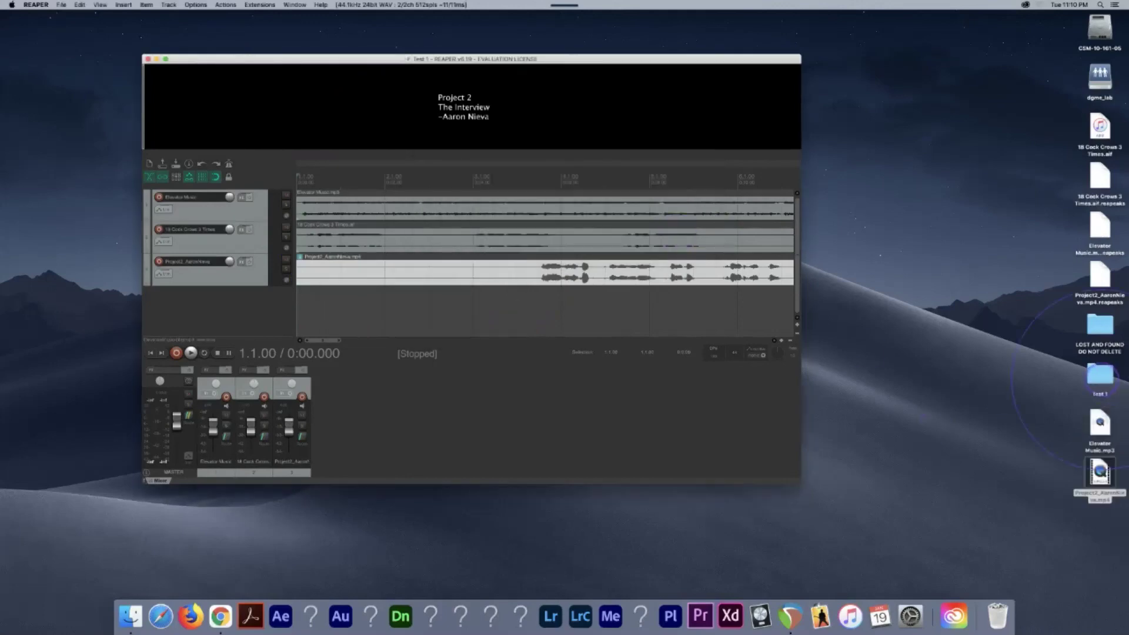
- Open the Test 1 folder in Finder, inspect its Audio, peaks and auto back up folders, and move the window clear of the project
double_click(1099, 377)
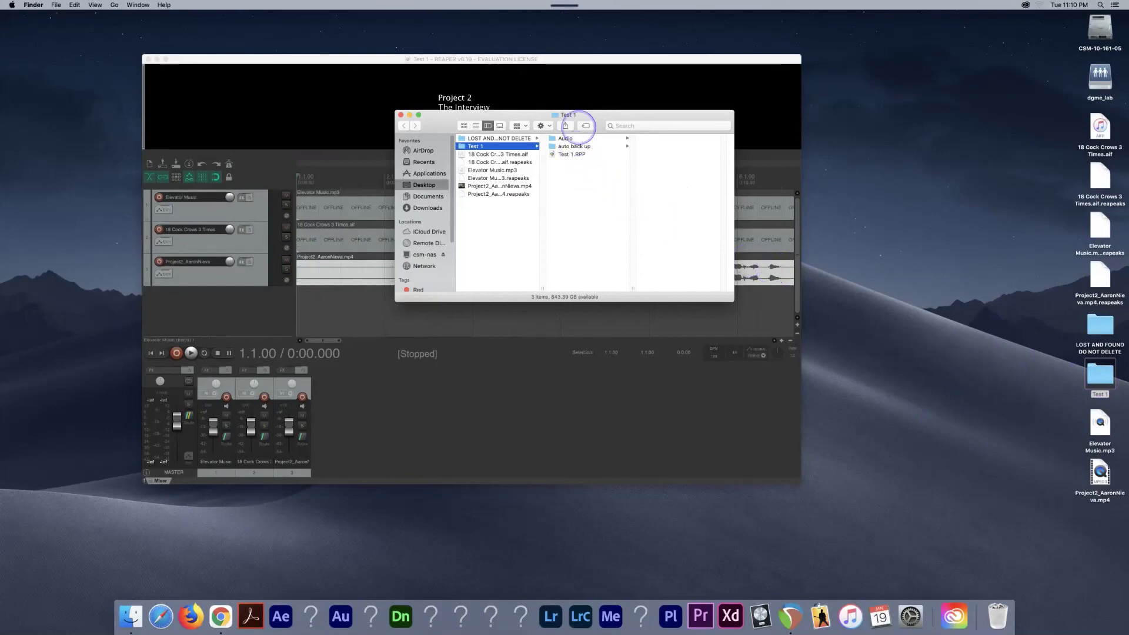
drag(582, 117, 751, 124)
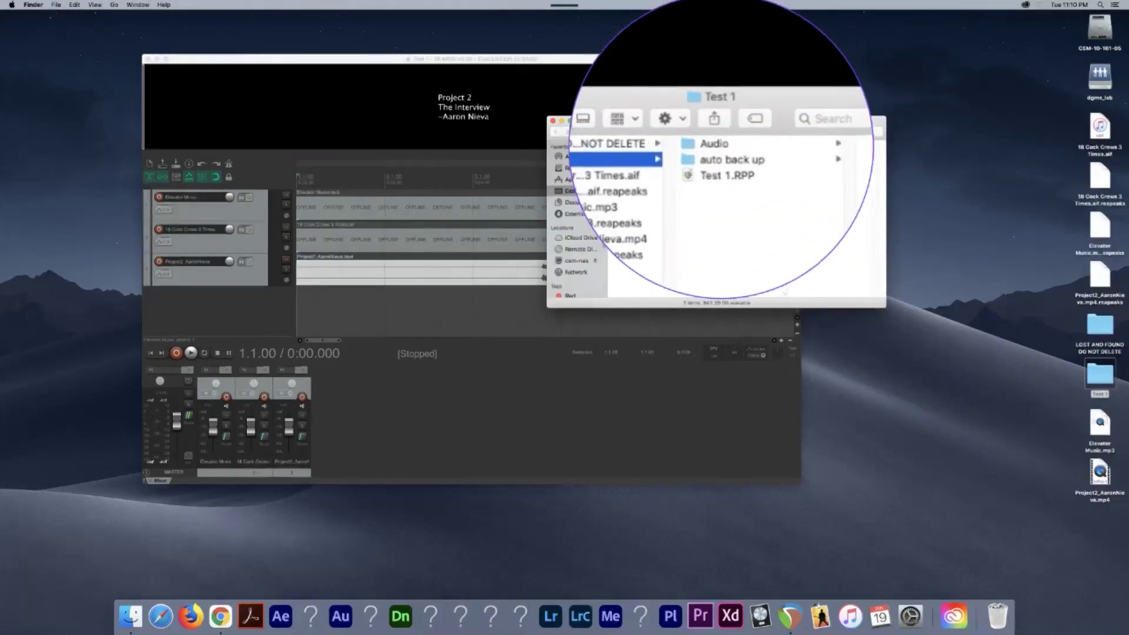
click(716, 145)
click(808, 144)
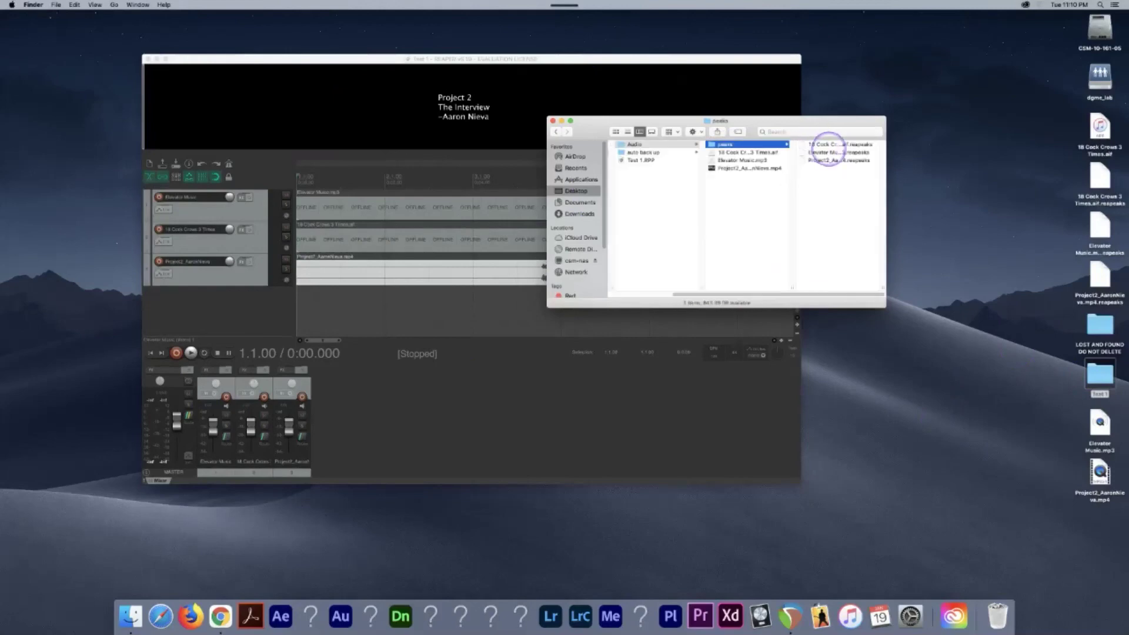
click(647, 152)
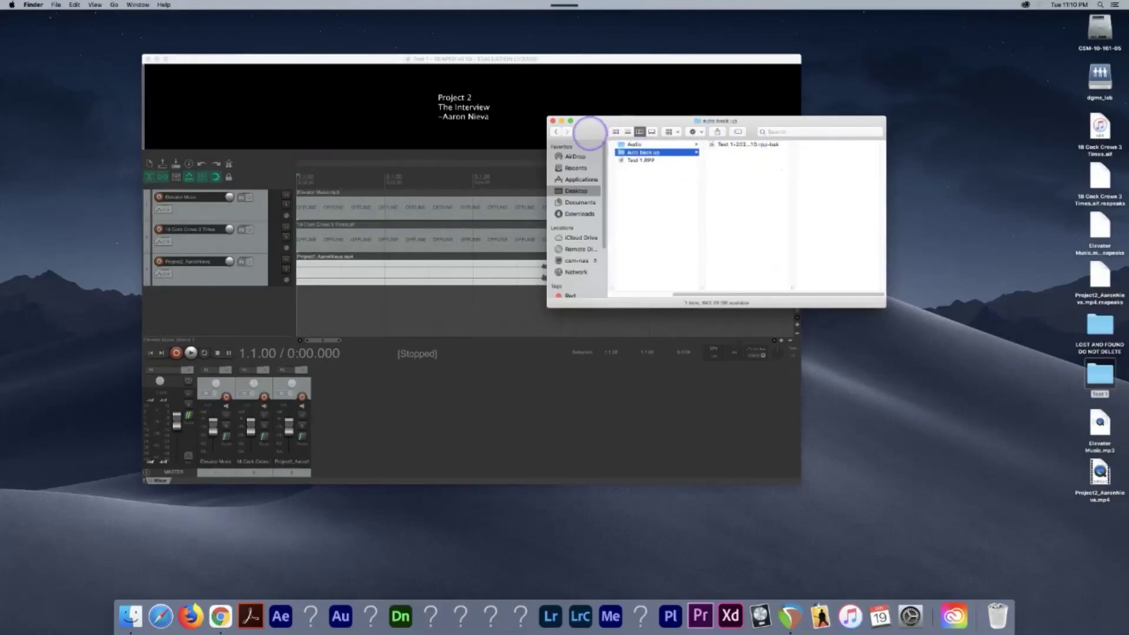
drag(598, 124, 844, 77)
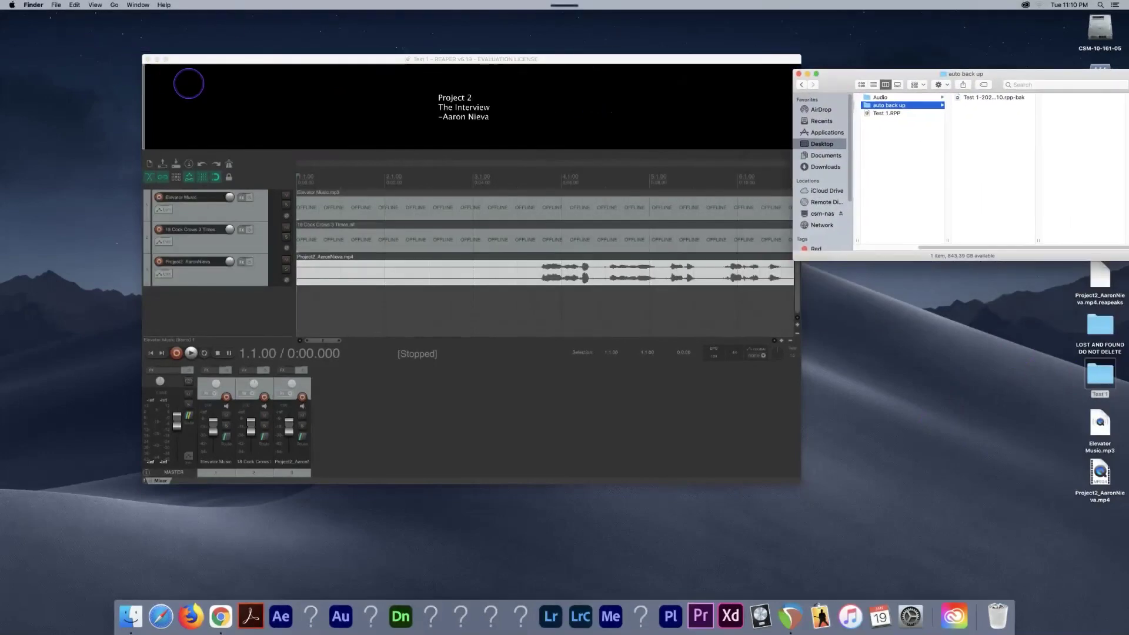
- Switch back to REAPER, save the Test 1 project, and select the Test 1.RPP-bak backup file in the Finder window
click(189, 83)
click(37, 6)
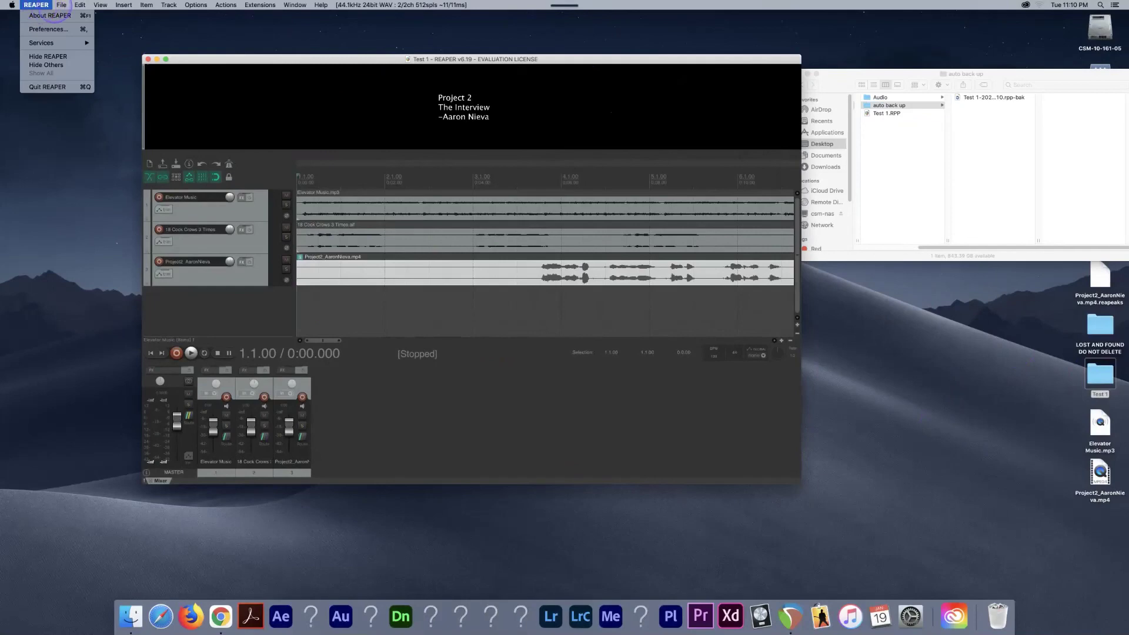
mouse_move(61, 4)
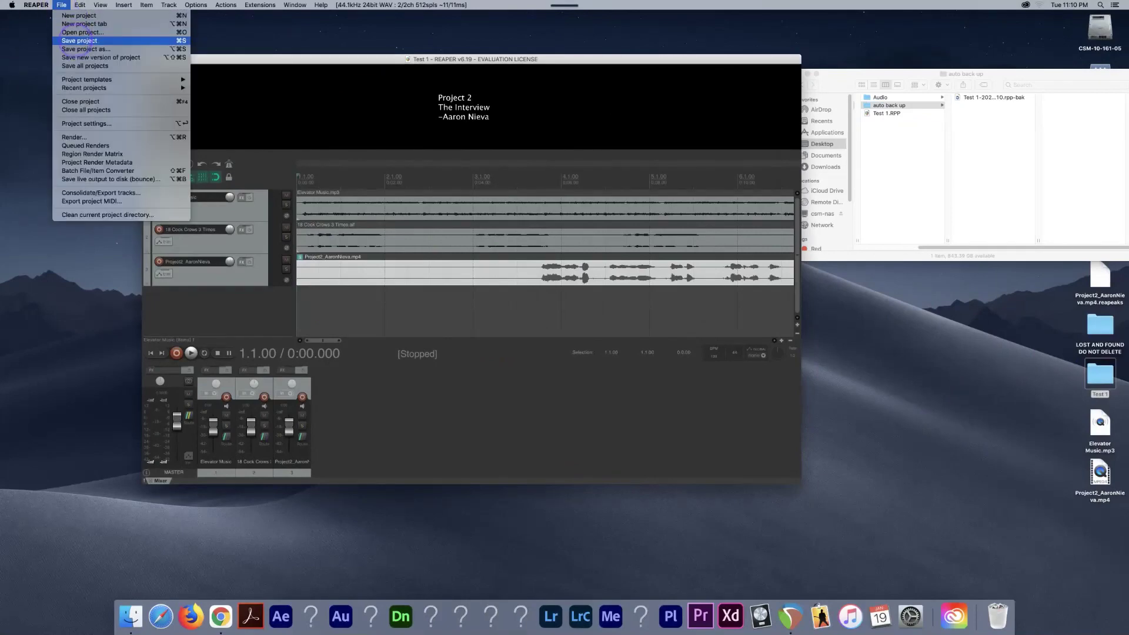
click(78, 40)
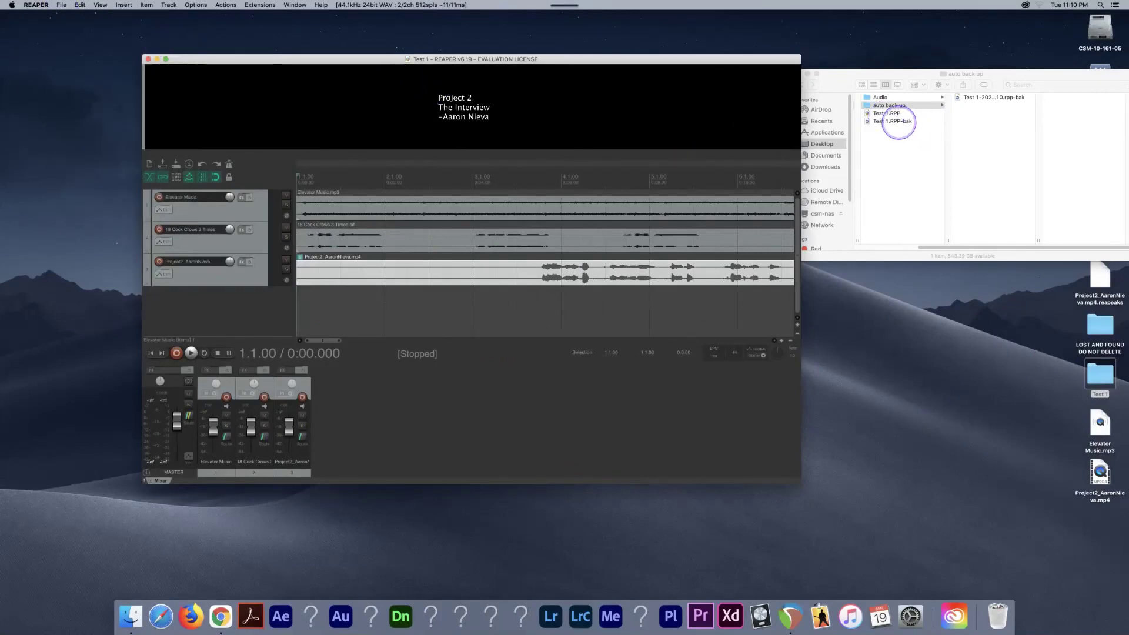
click(898, 121)
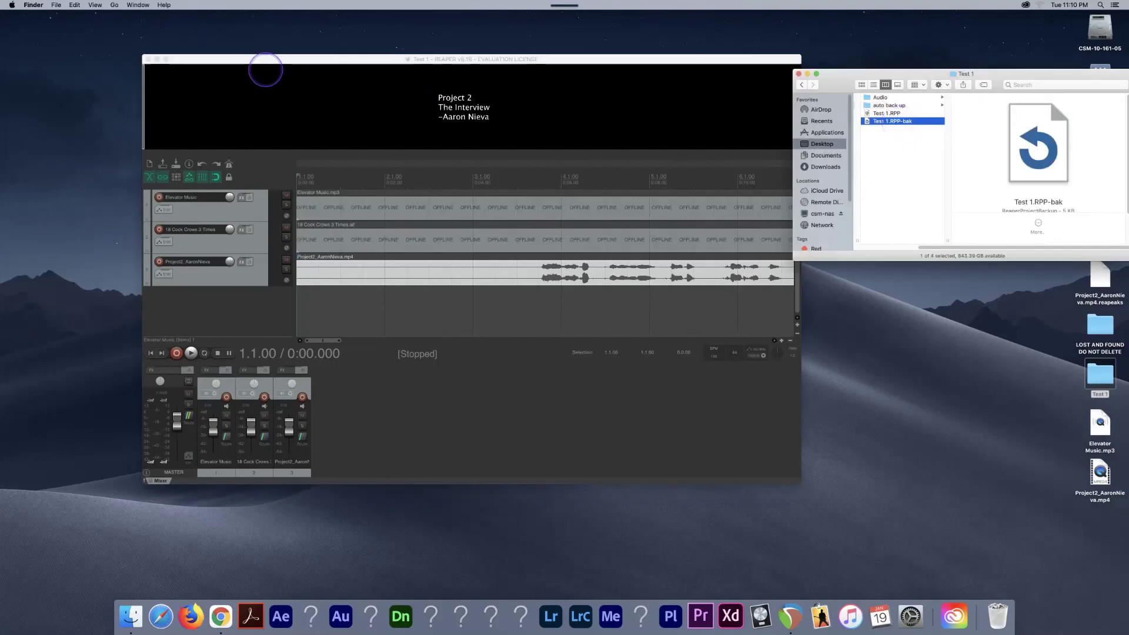
- Return to REAPER and save the Test 1 project once more to add another version to its backup file
click(190, 86)
click(63, 6)
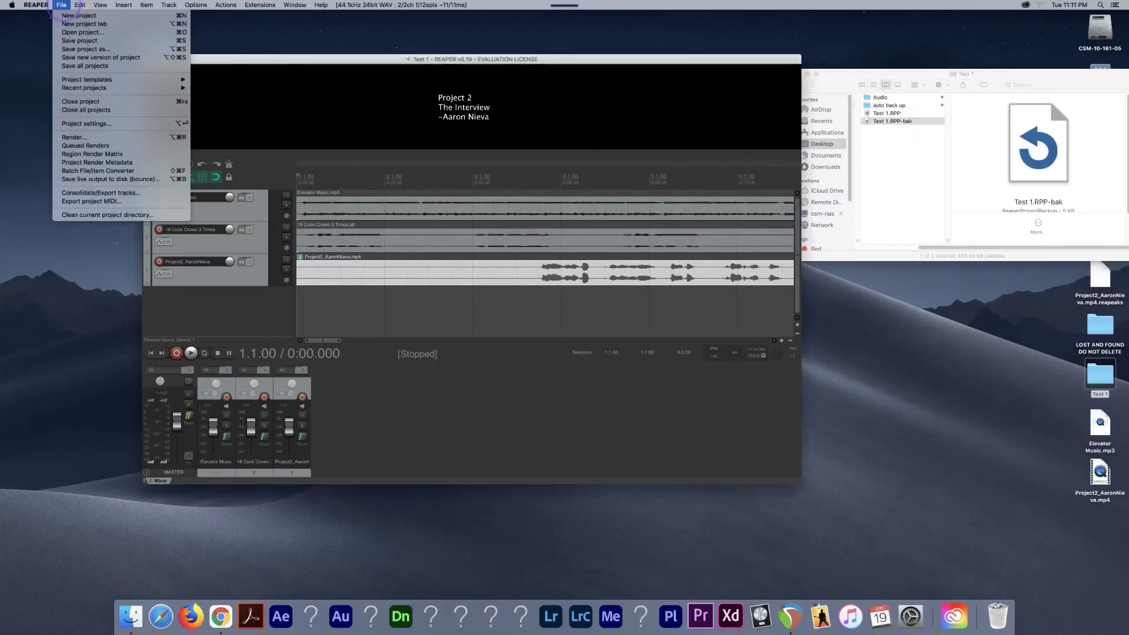
click(77, 41)
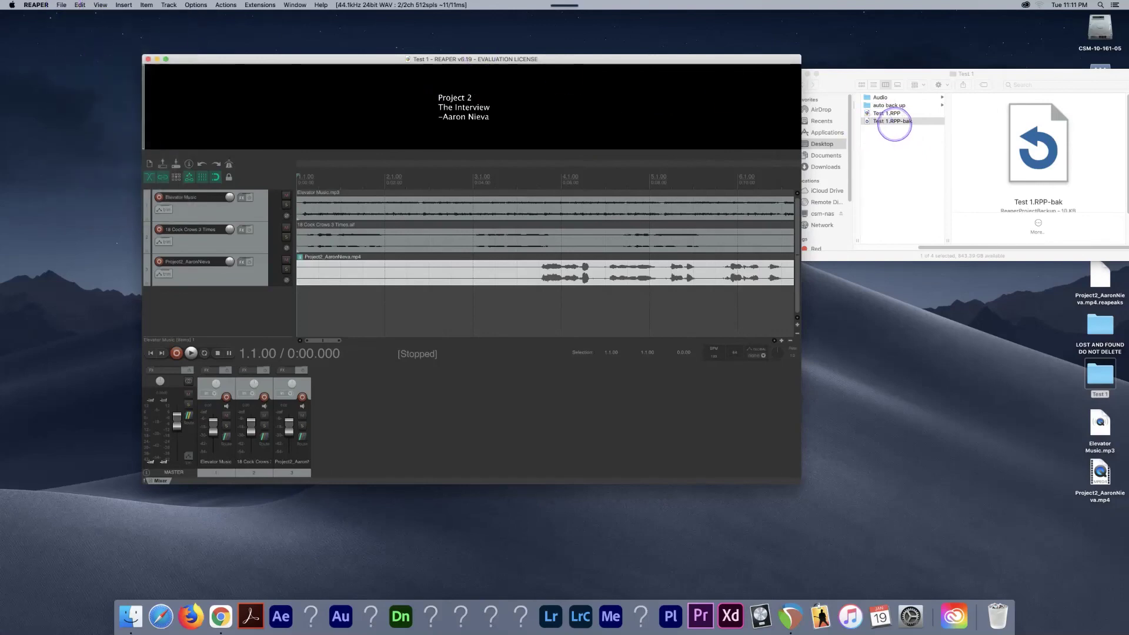
- Open Test 1.RPP-bak from Finder to view its list of saved versions, then cancel without loading one and return to Finder
double_click(897, 124)
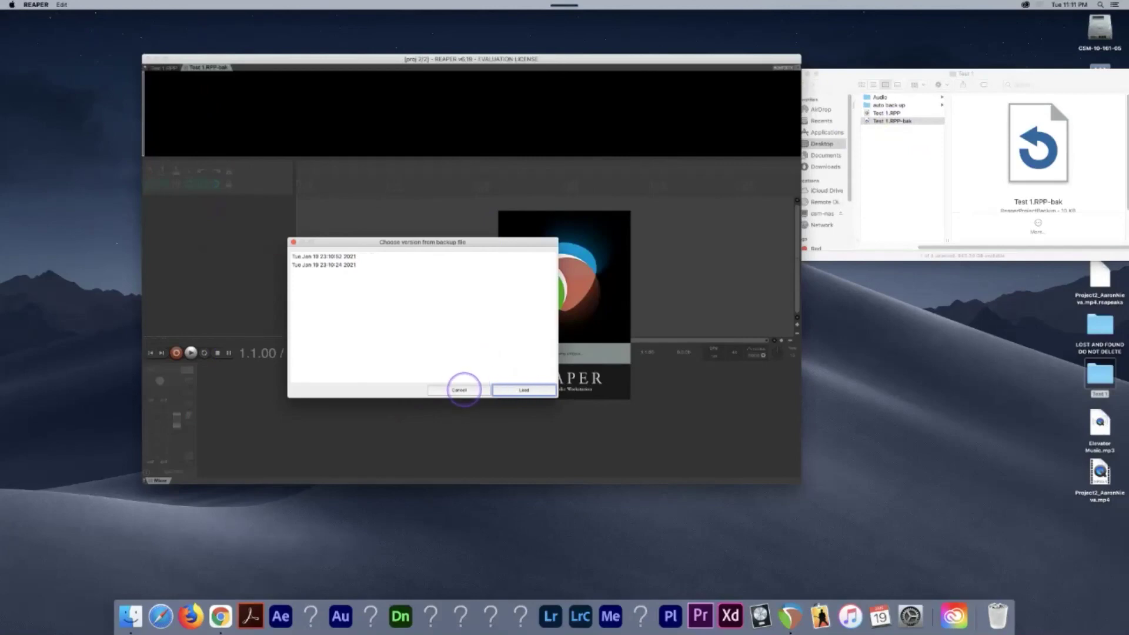
click(462, 389)
click(811, 79)
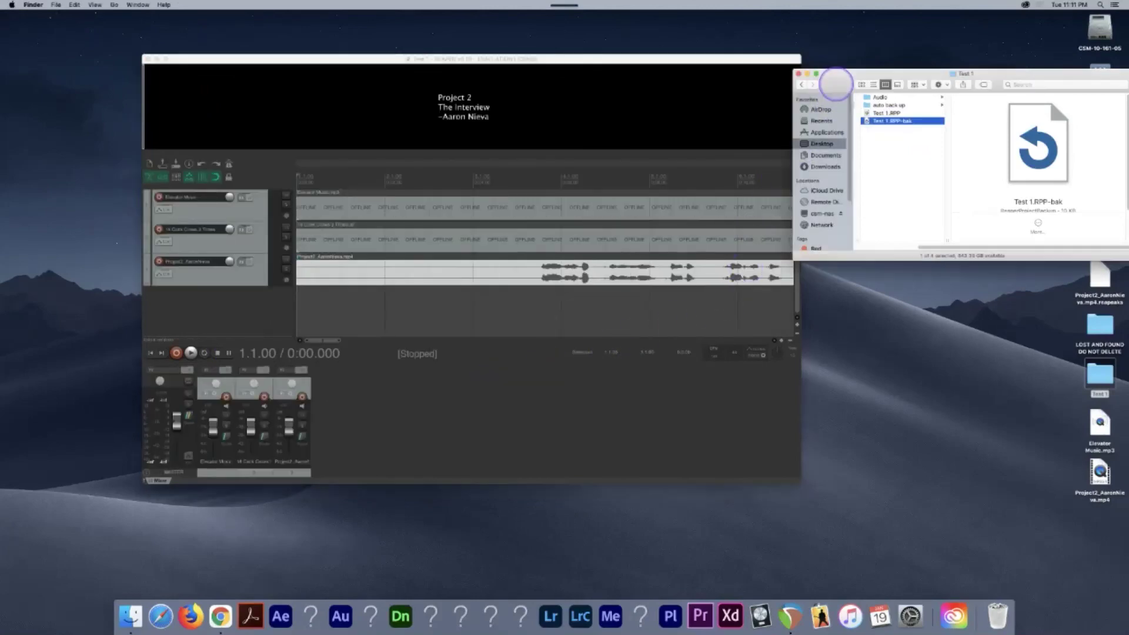